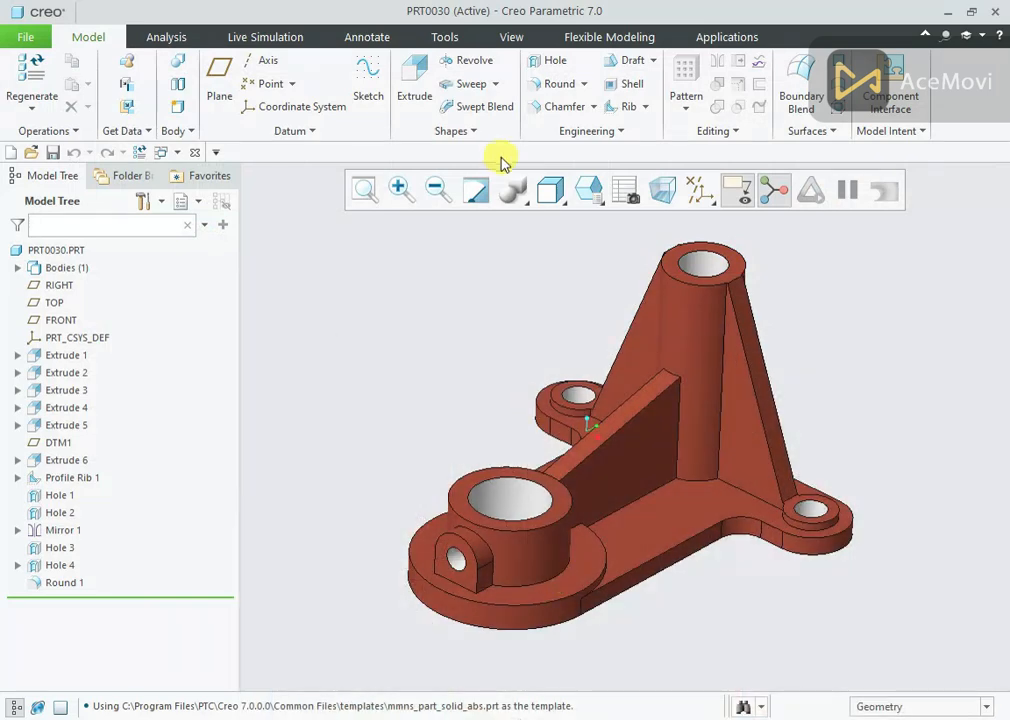
- Switch to the PRT0032 part window and turn on the display of the datum planes
click(511, 37)
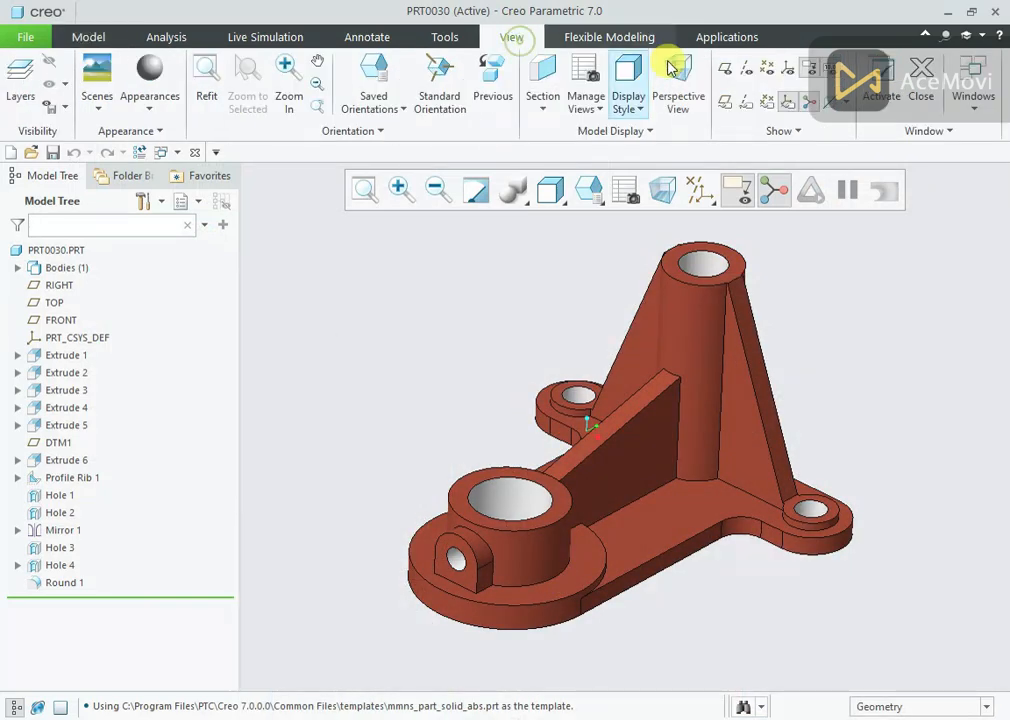
click(970, 112)
click(905, 148)
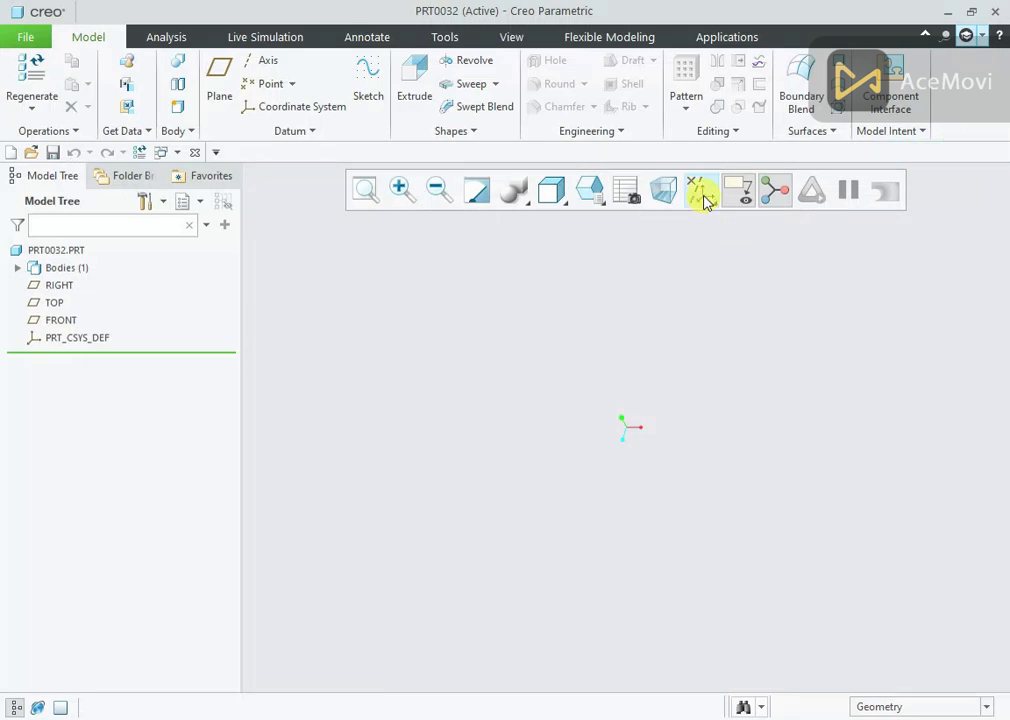
click(701, 192)
click(712, 295)
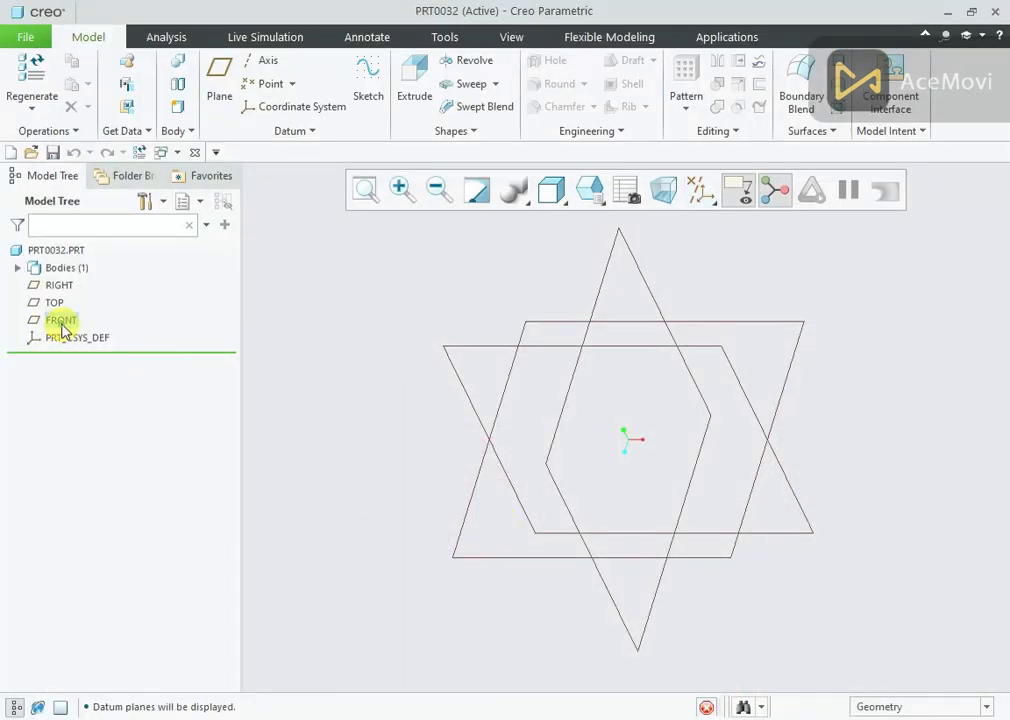
- Start an extrude with its section on the FRONT datum plane and orient the sketch to the 2D view
click(62, 320)
click(90, 247)
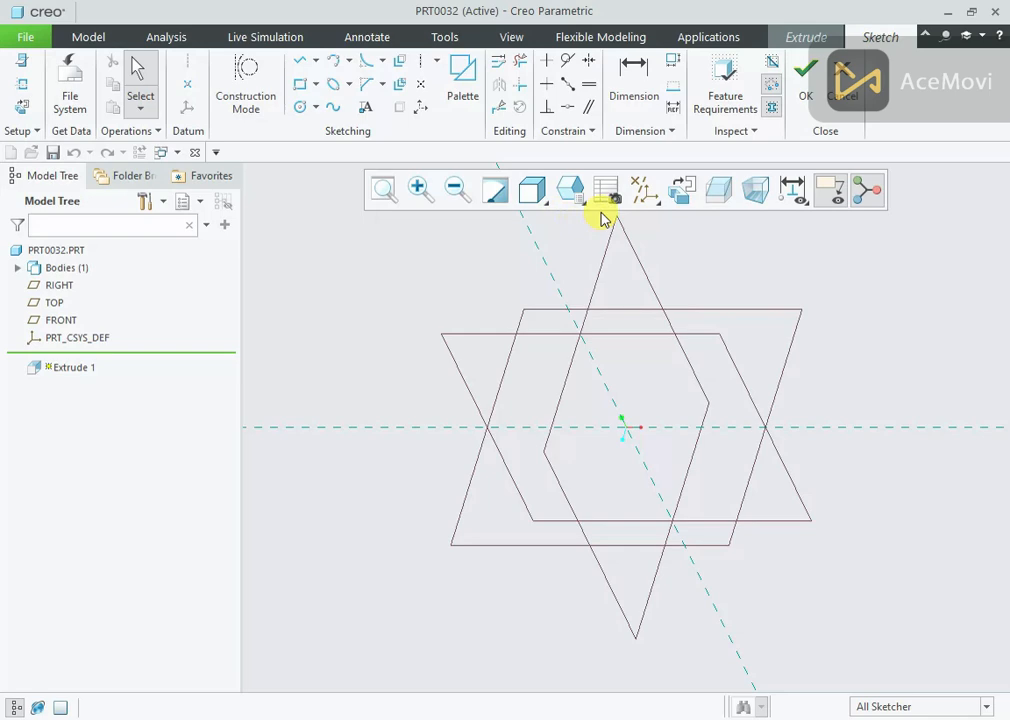
click(678, 192)
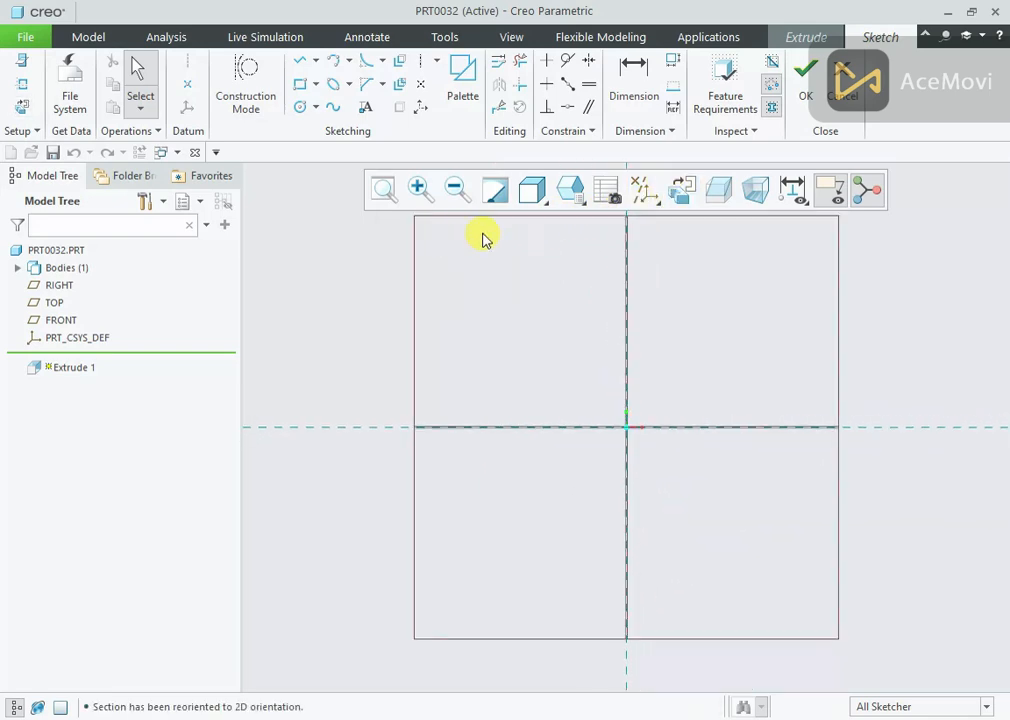
- Sketch a circle centred on the horizontal reference, left of the vertical reference, and set its diameter to 30
right_click(484, 236)
click(570, 267)
click(478, 427)
click(500, 373)
middle_click(519, 318)
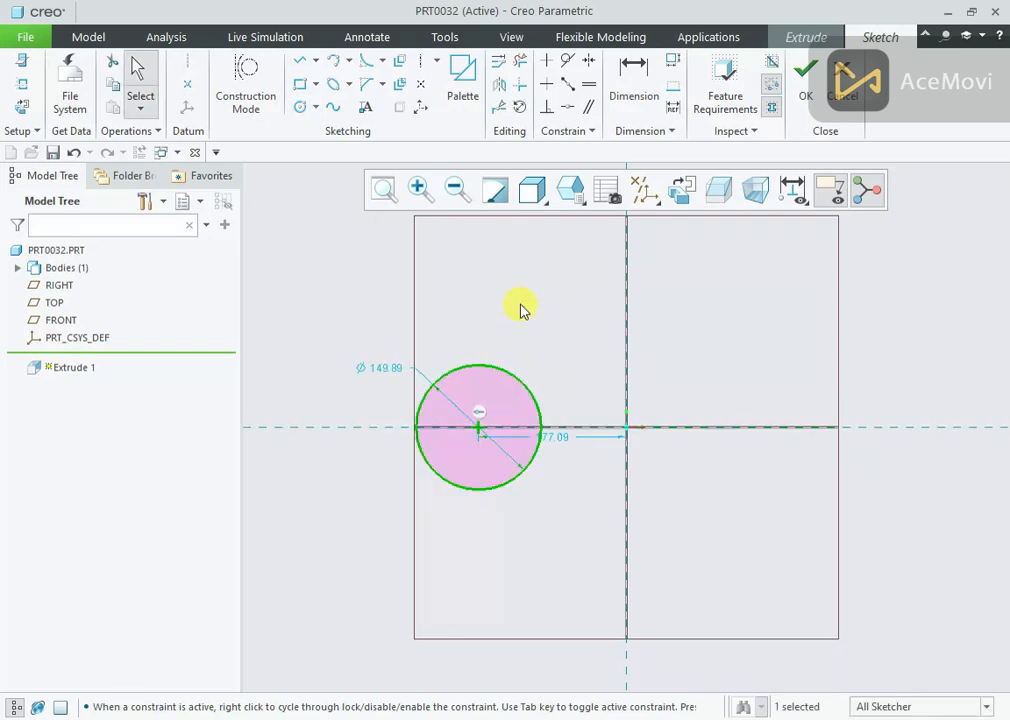
double_click(390, 372)
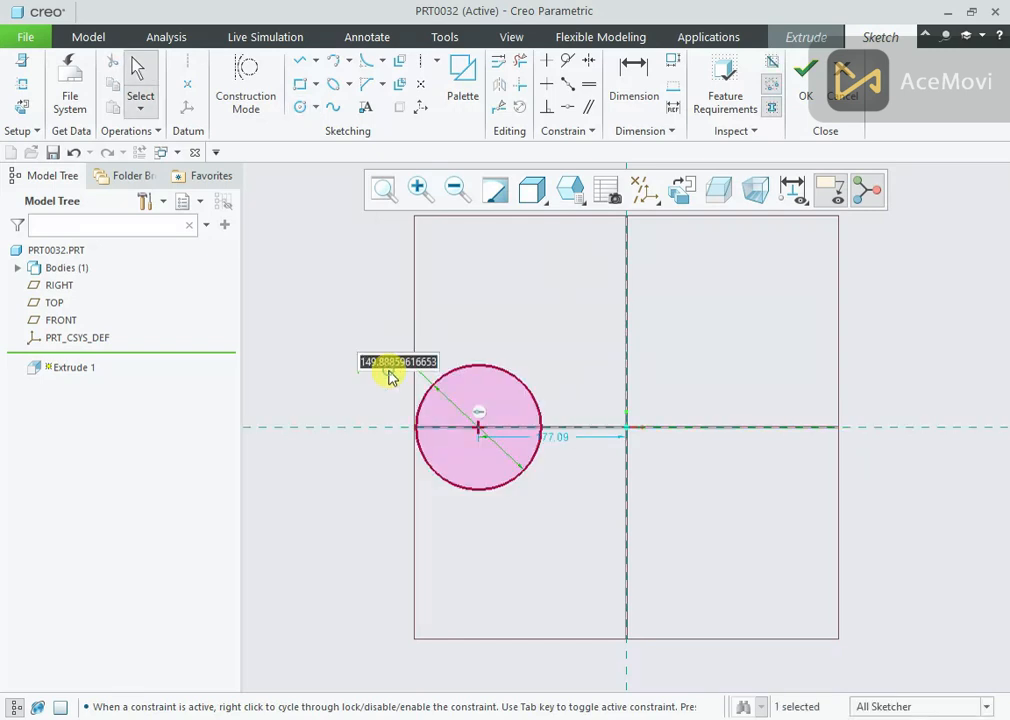
text(30)
key(Return)
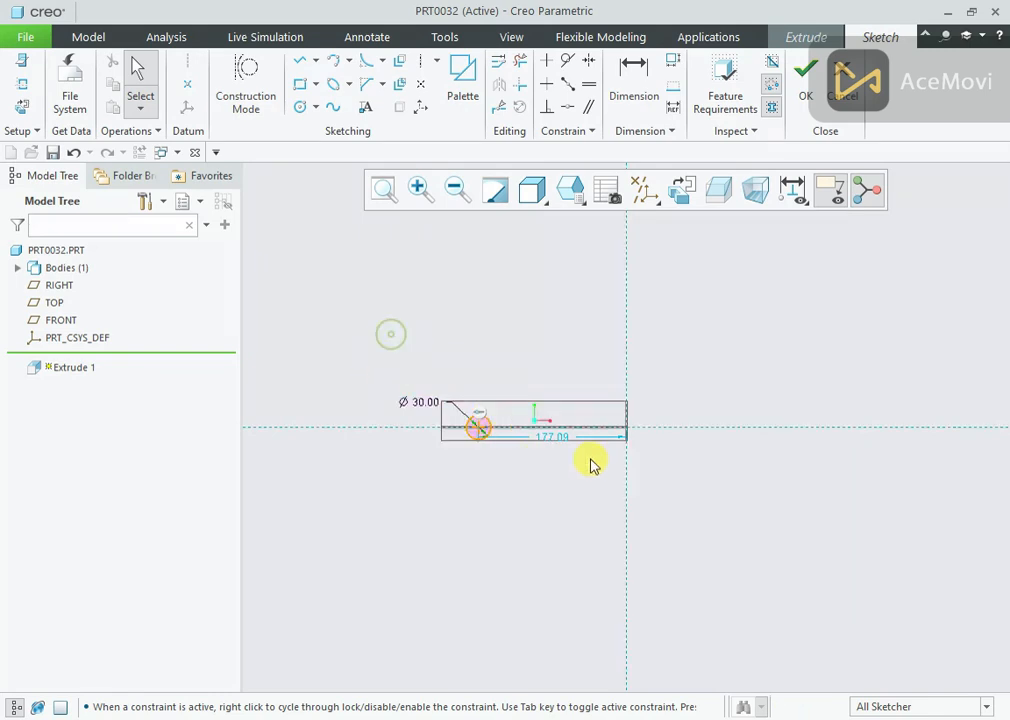
- Add a vertical centerline along the vertical reference of the sketch
scroll(512, 432, down, 1)
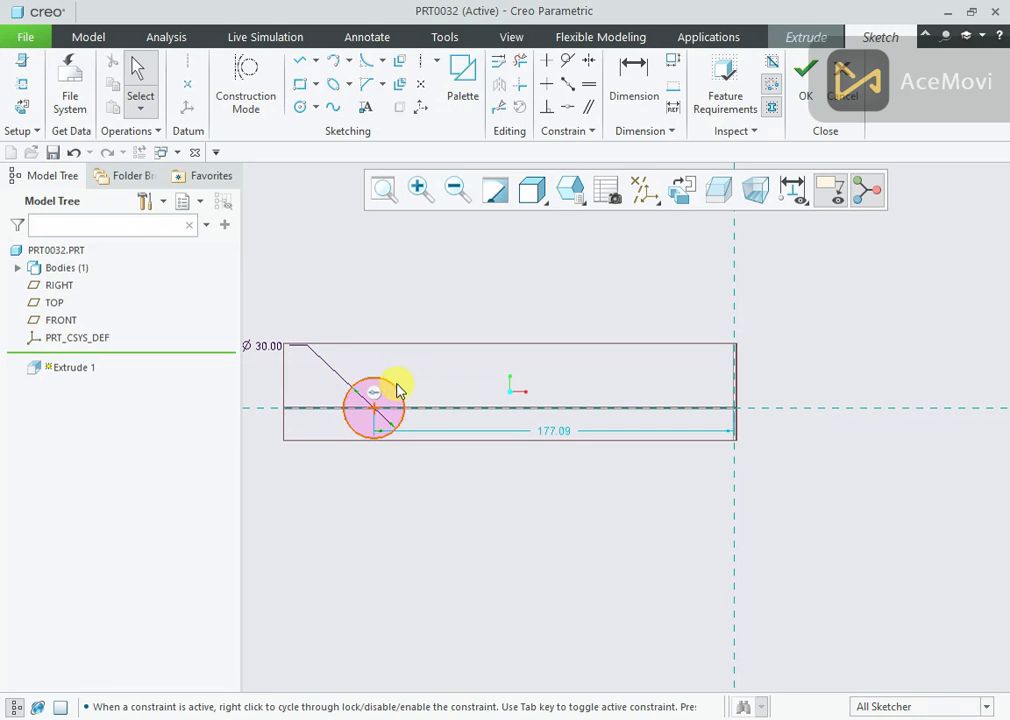
right_click(416, 319)
click(548, 346)
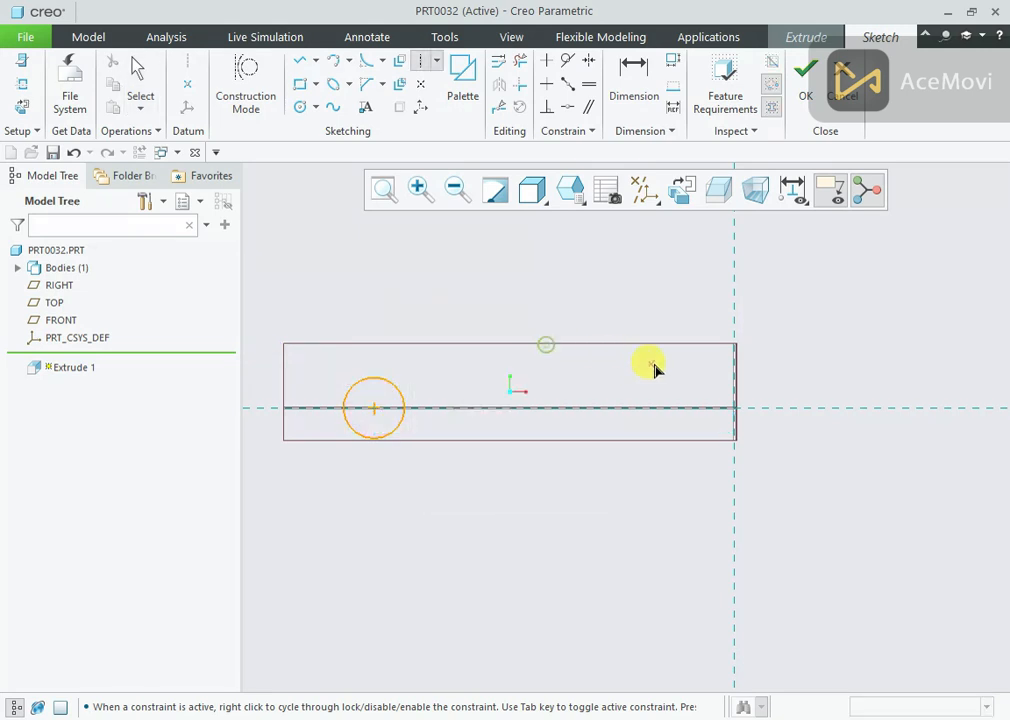
click(733, 382)
click(738, 350)
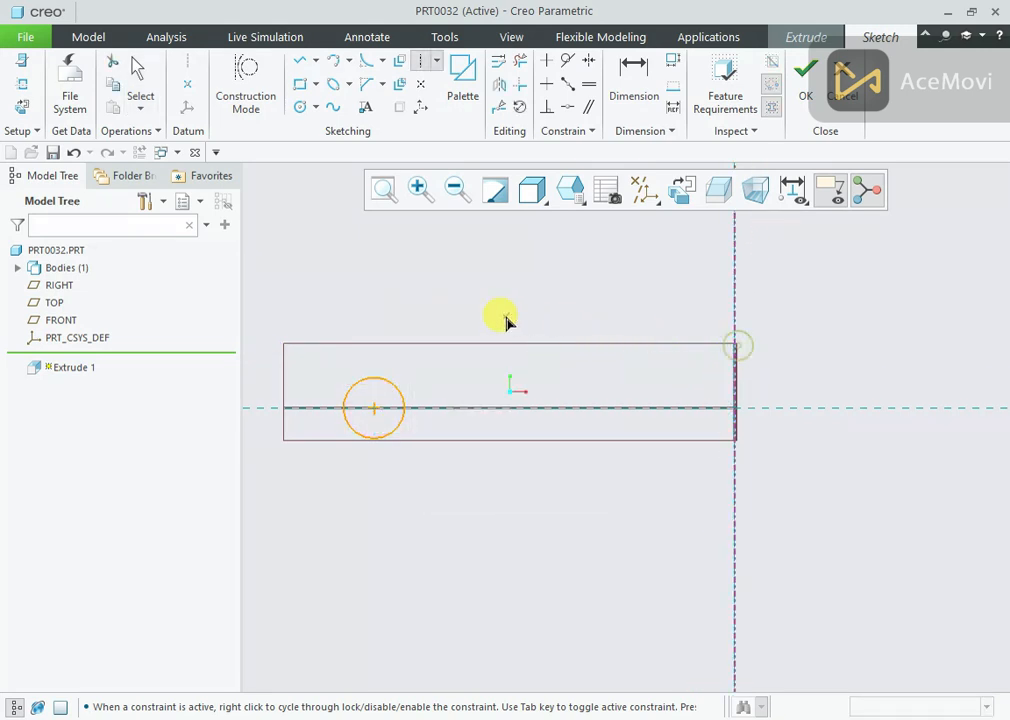
middle_click(507, 322)
- Mirror the 30-diameter circle about the vertical centerline
scroll(507, 322, up, 1)
click(418, 374)
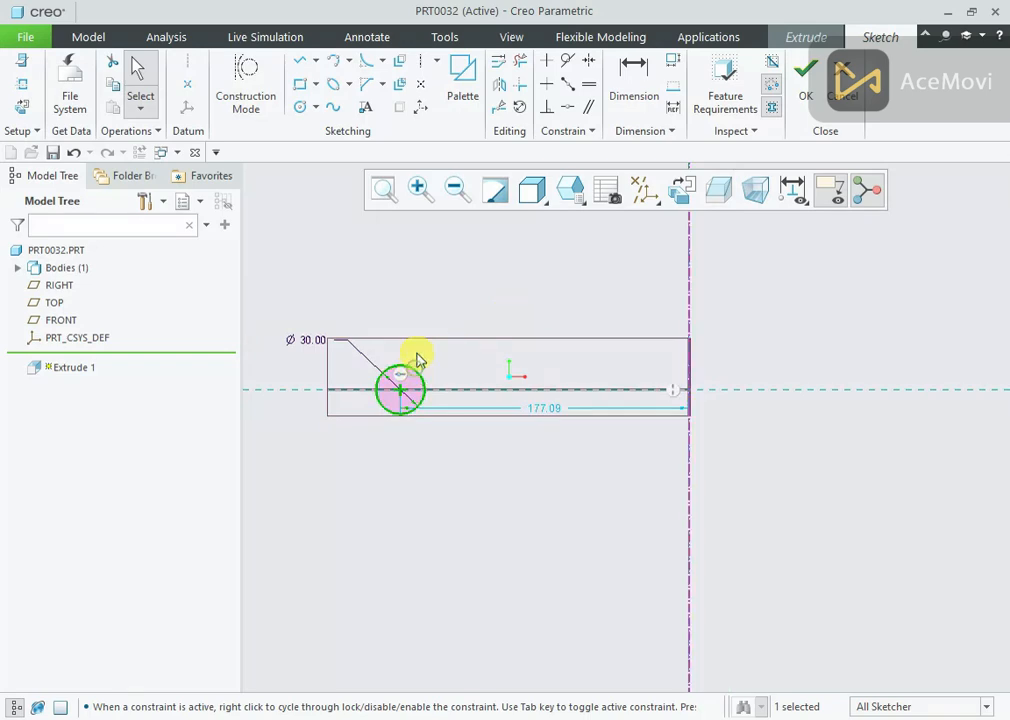
click(500, 90)
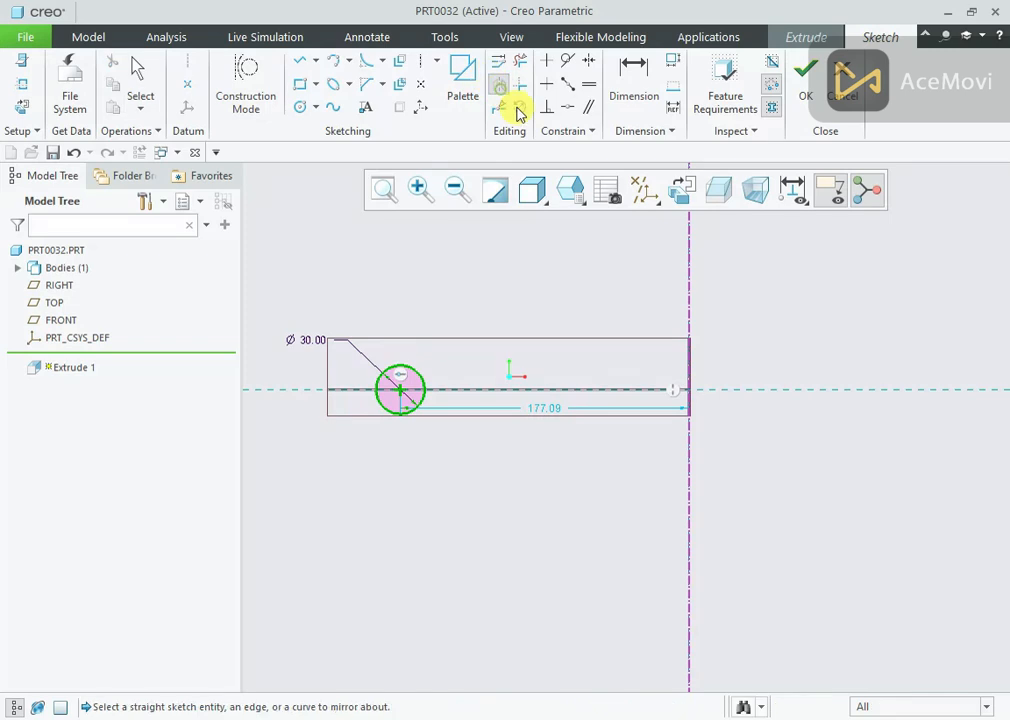
click(687, 276)
- Dimension the distance between the centres of the two small circles and set it to 110
scroll(518, 309, up, 2)
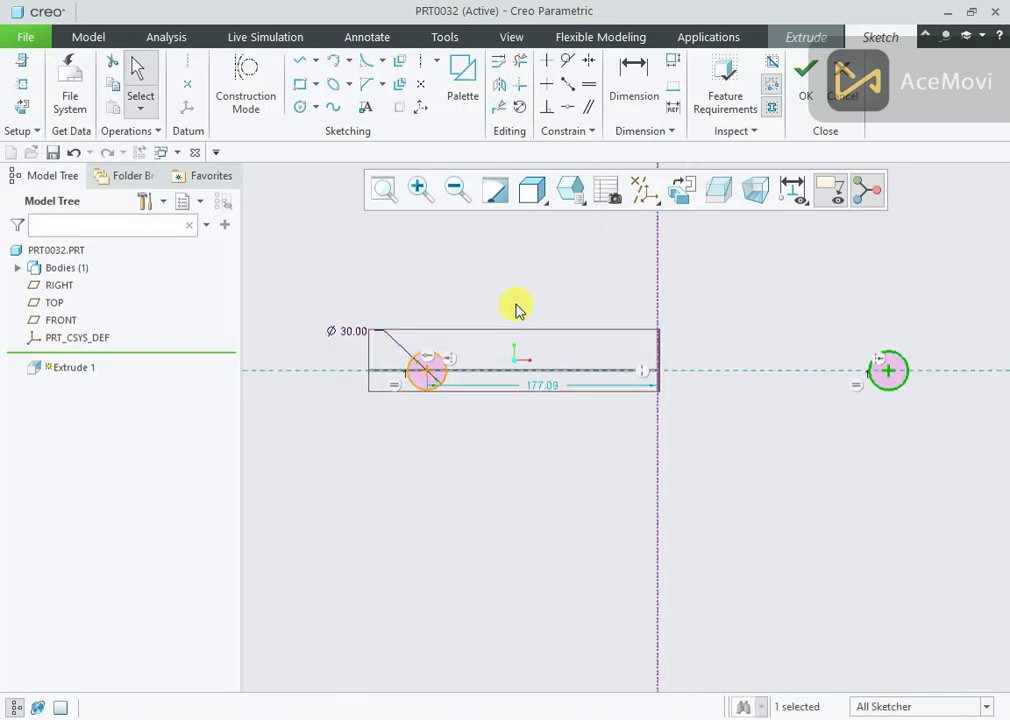
right_click(517, 251)
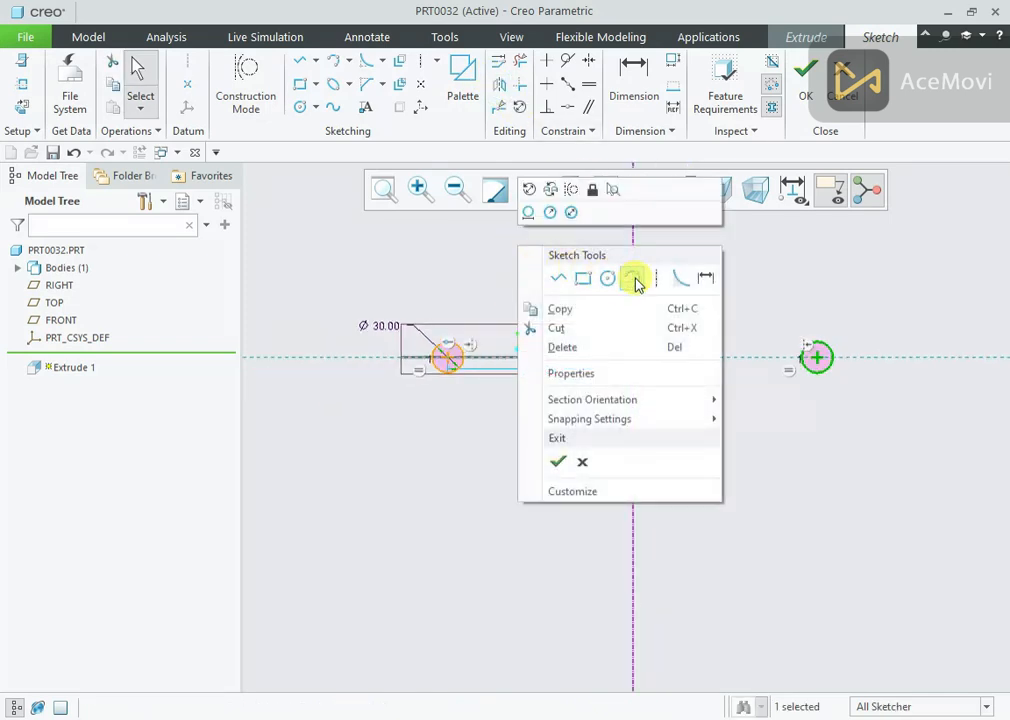
click(704, 283)
click(450, 359)
click(813, 357)
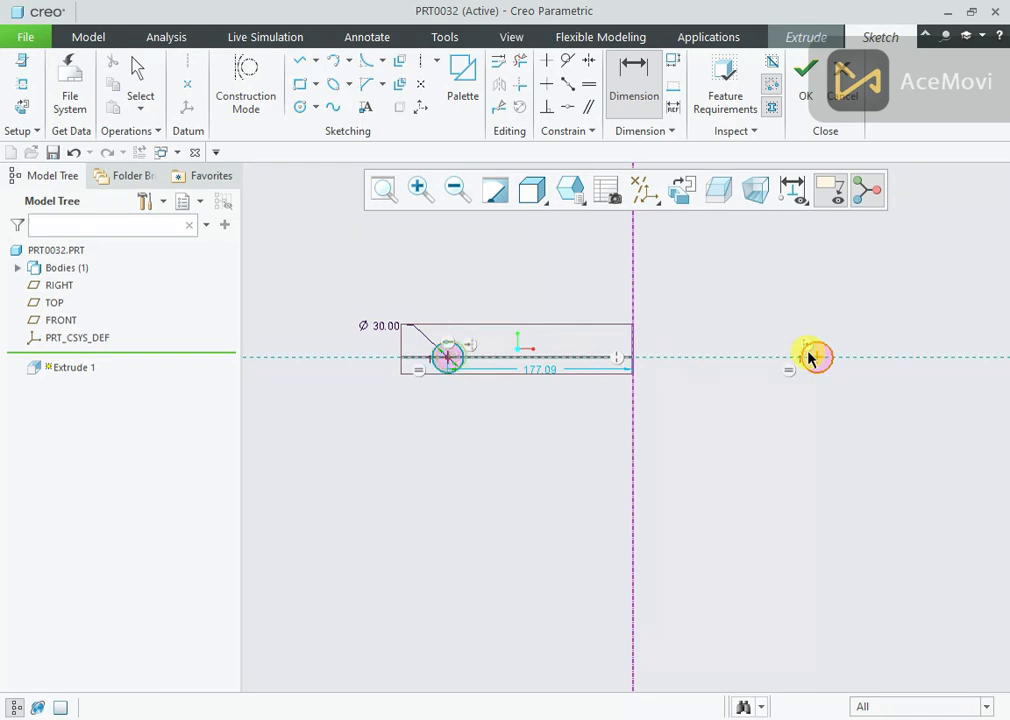
middle_click(663, 258)
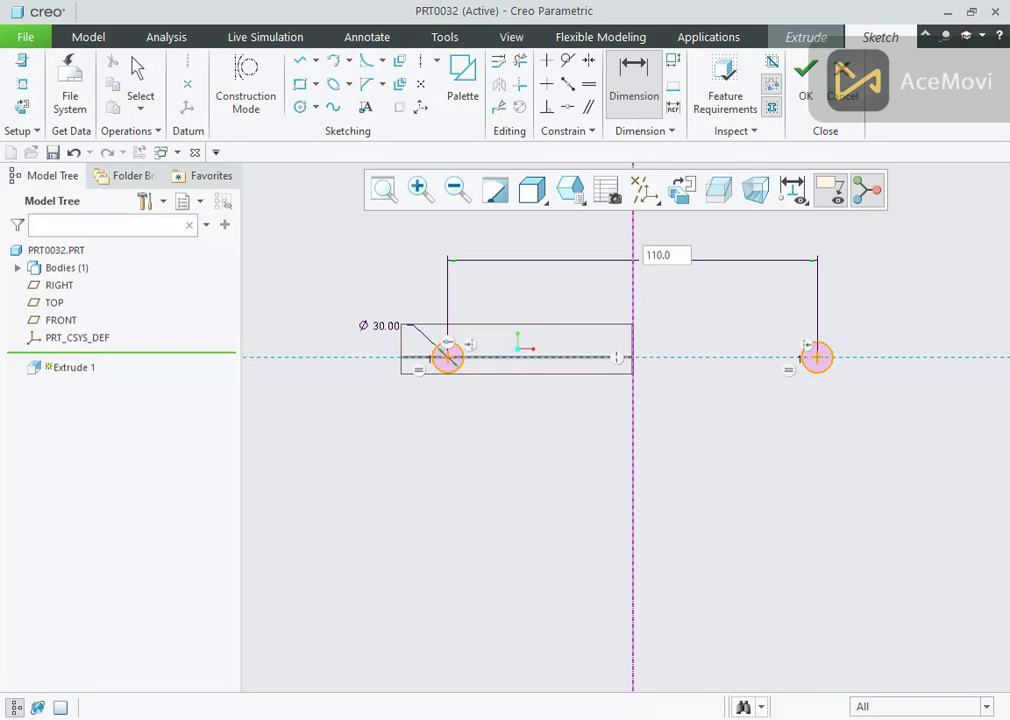
text(110.0)
key(Return)
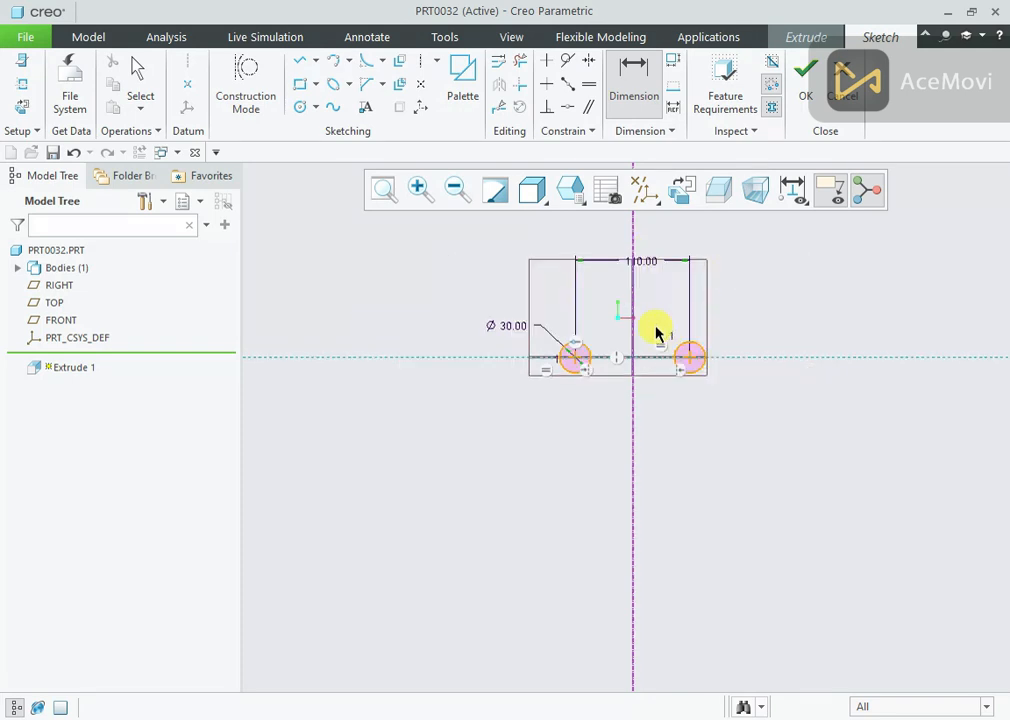
- Sketch a third circle centred on the centerline below the two small circles and set its diameter to 70
scroll(657, 333, up, 3)
right_click(669, 308)
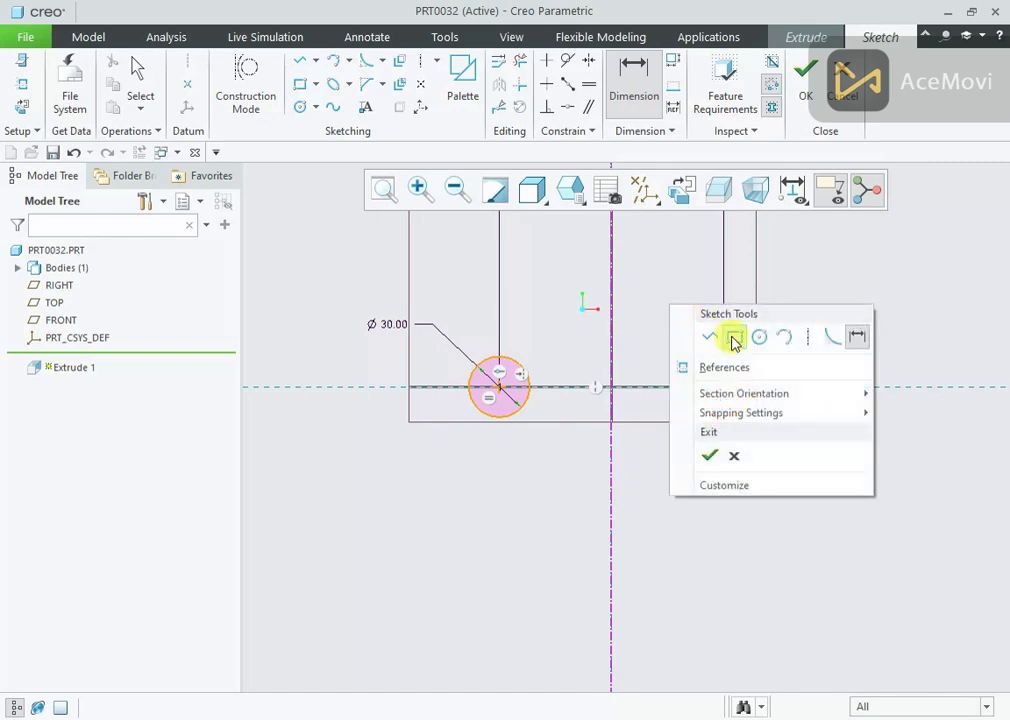
click(733, 338)
click(612, 584)
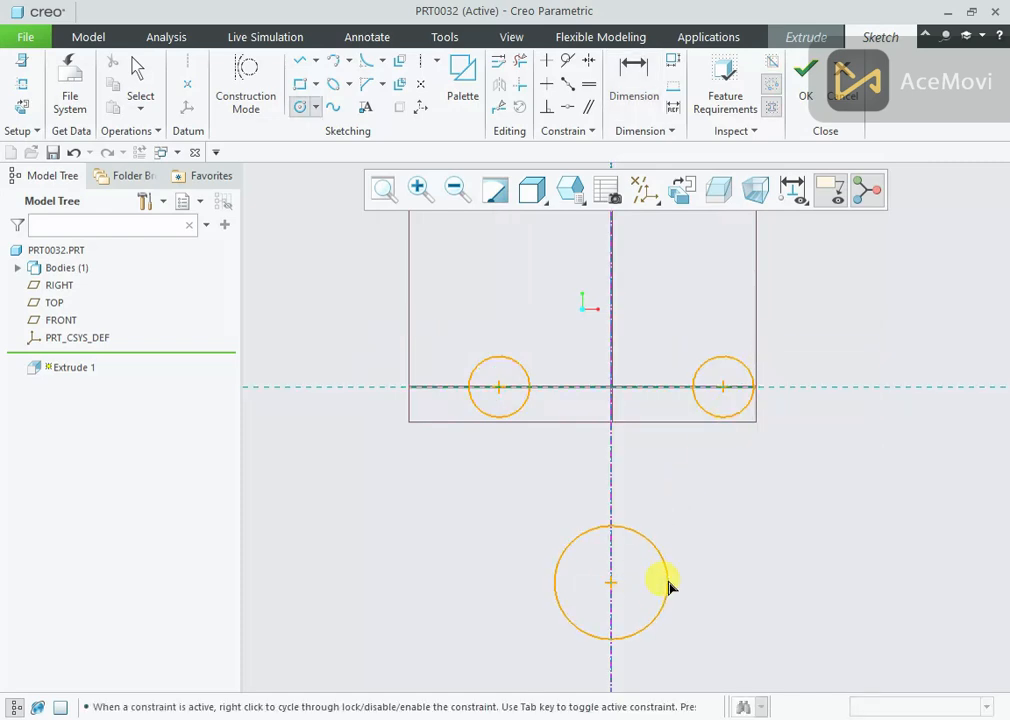
middle_click(700, 483)
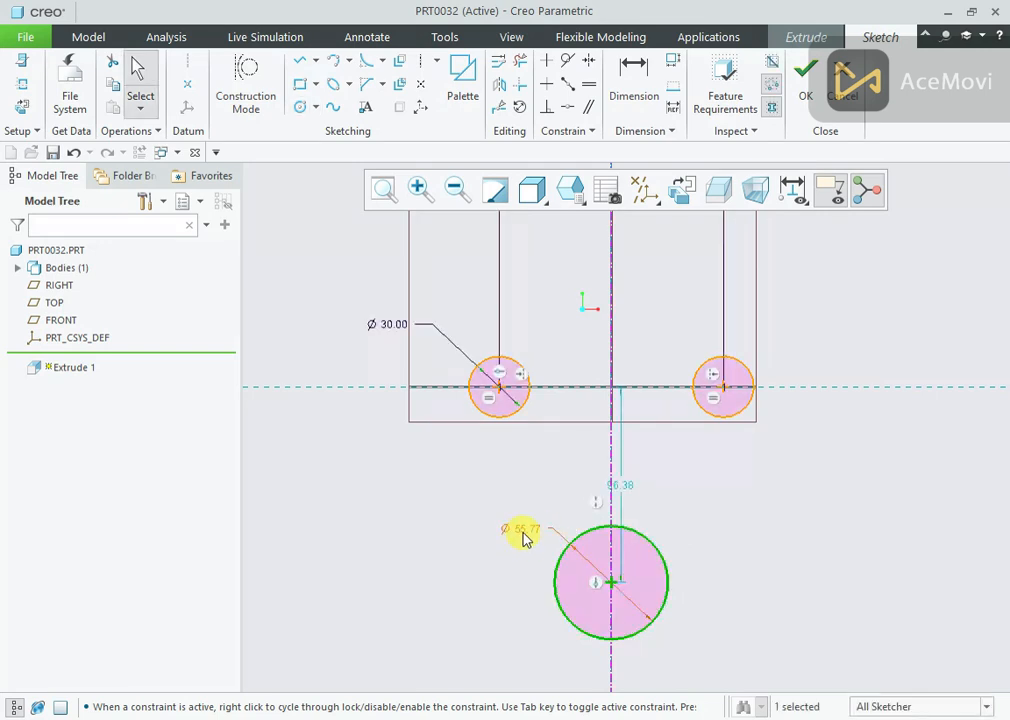
double_click(522, 537)
text(7)
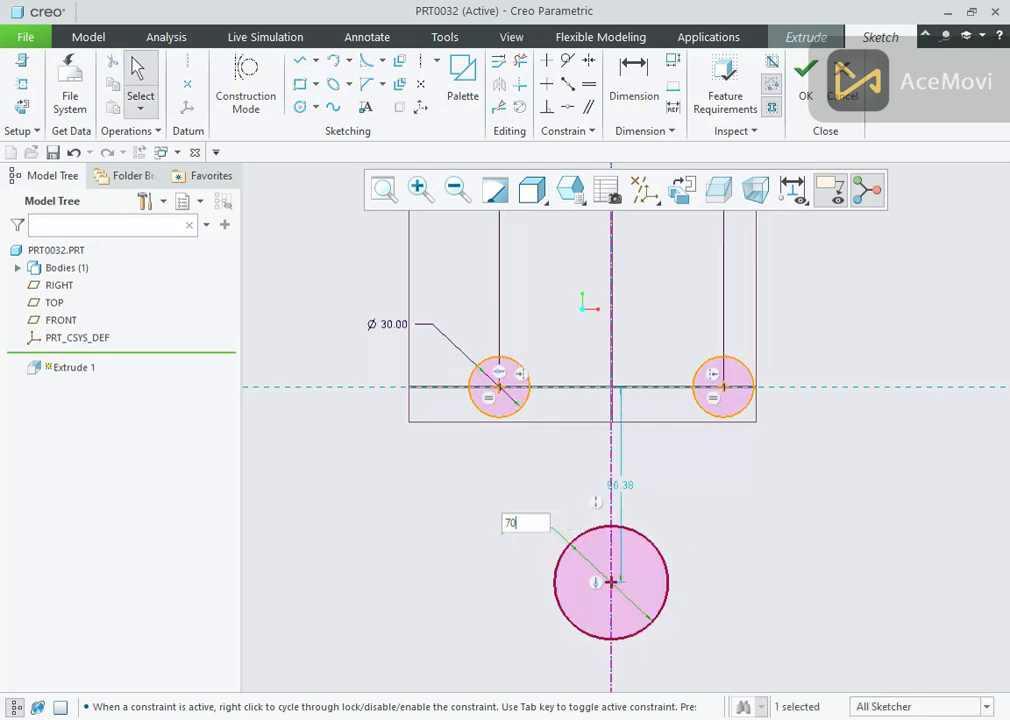
text(0)
key(Return)
- Draw two horizontal tangent lines joining the small circles, one along their undersides and one along their tops
right_click(338, 466)
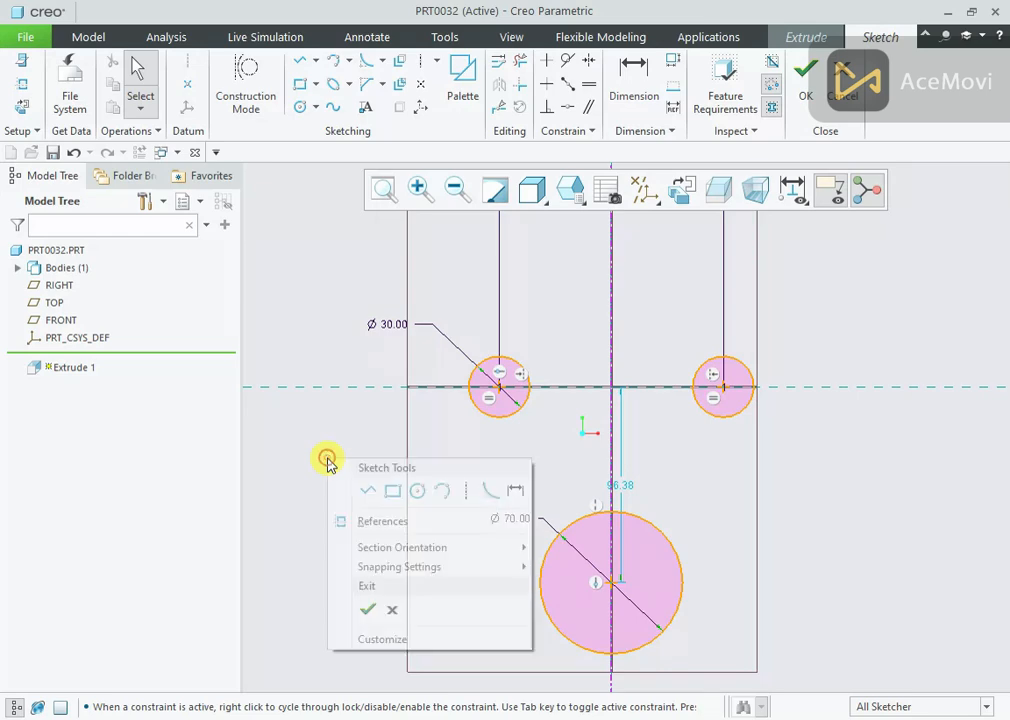
click(359, 488)
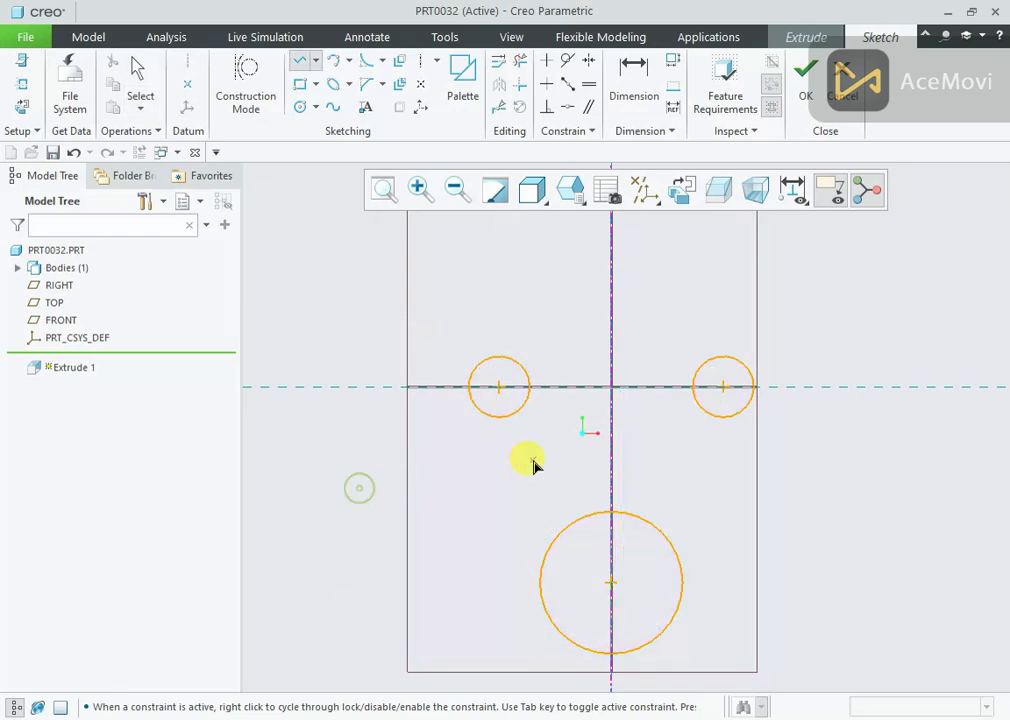
click(498, 421)
click(721, 429)
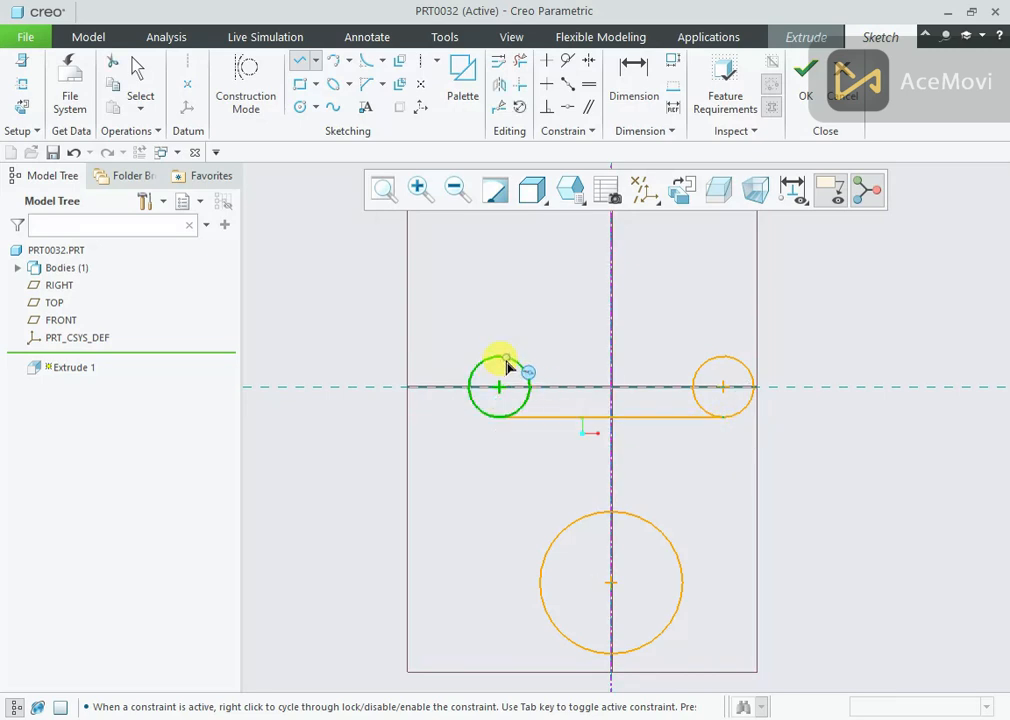
click(501, 363)
click(720, 354)
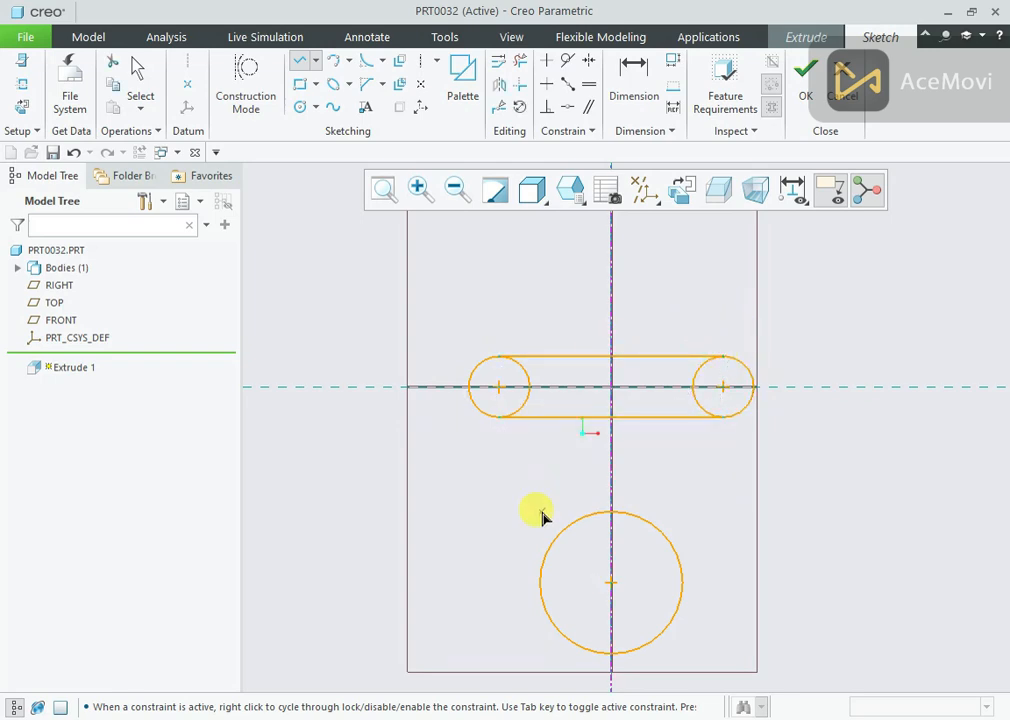
- Draw vertical tangent lines from both sides of the large circle up to the lower horizontal line
click(540, 582)
click(540, 421)
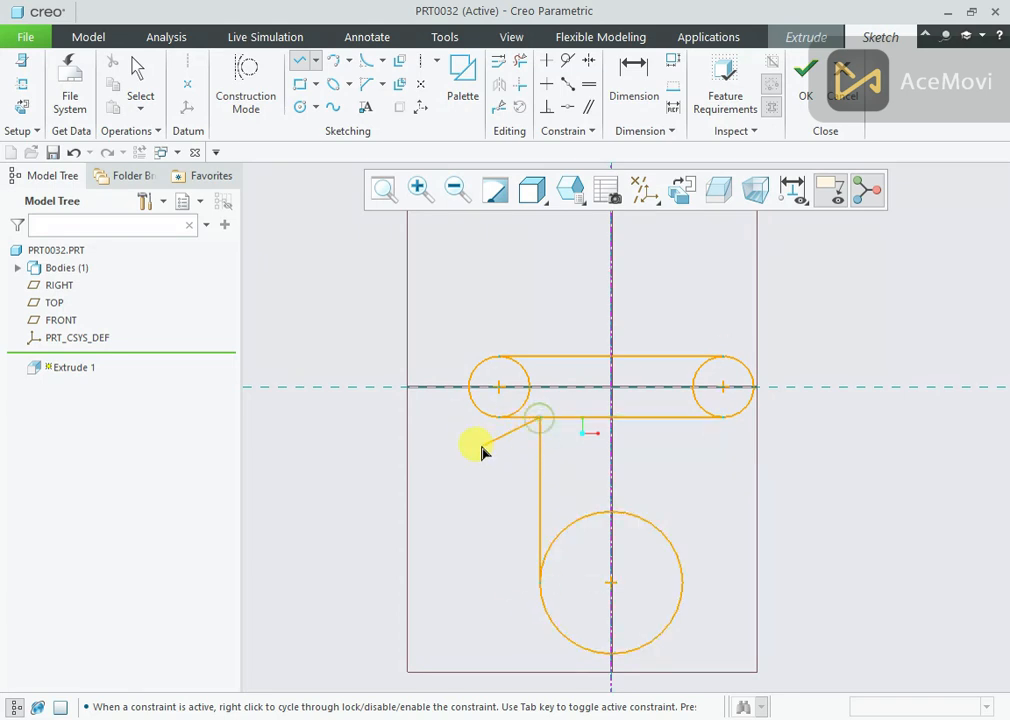
click(681, 584)
click(684, 417)
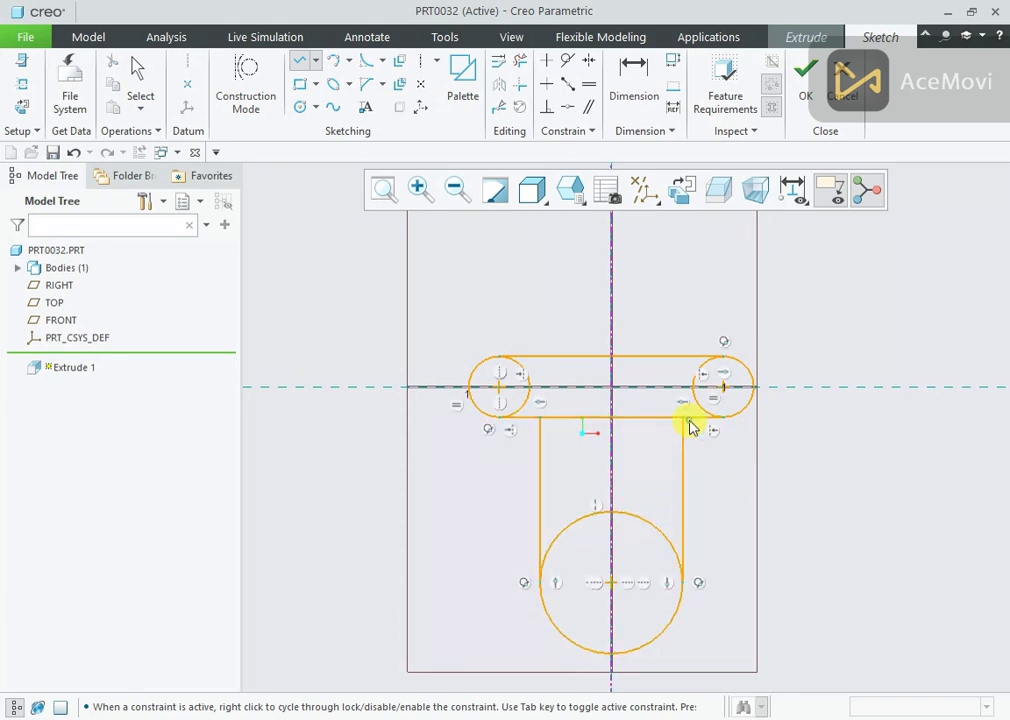
middle_click(703, 282)
middle_click(703, 282)
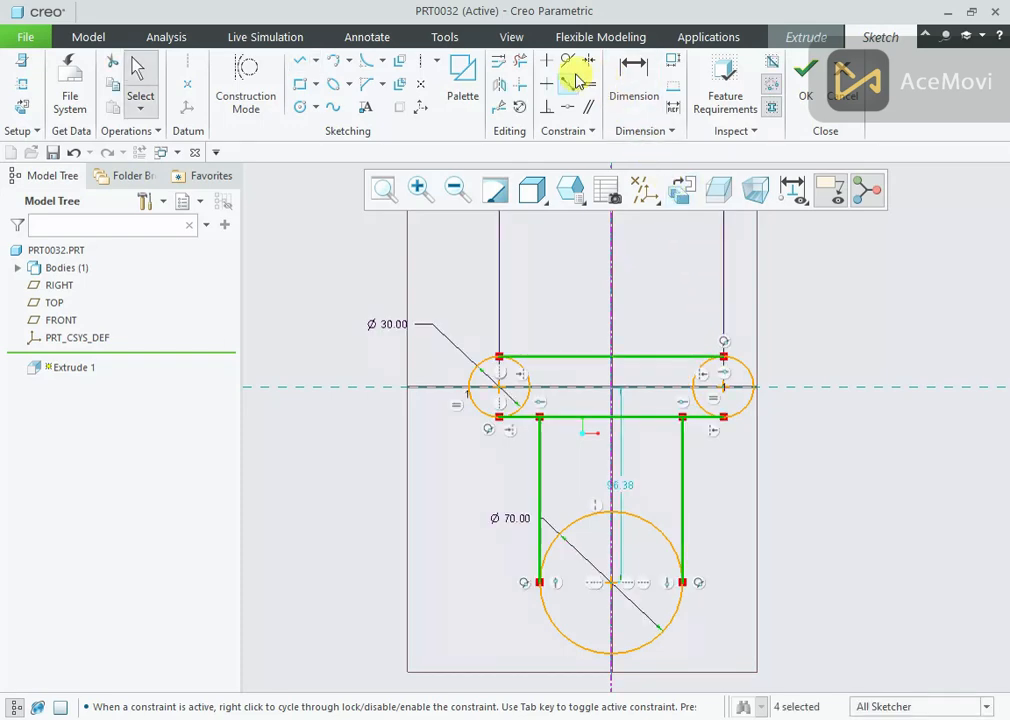
- Trim the inner arcs of both small circles and the lower line's segment between the two vertical lines
click(520, 63)
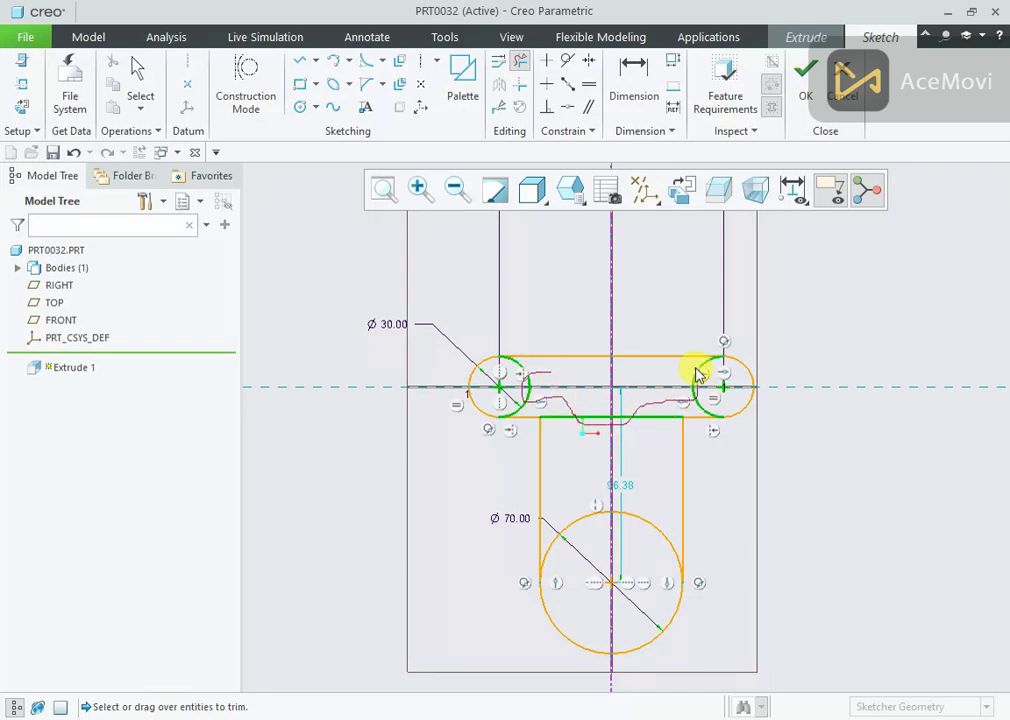
drag(697, 370, 698, 369)
middle_click(618, 357)
- Dimension the large circle's centre from the horizontal reference and set the distance to 100
scroll(618, 357, up, 2)
scroll(632, 467, down, 2)
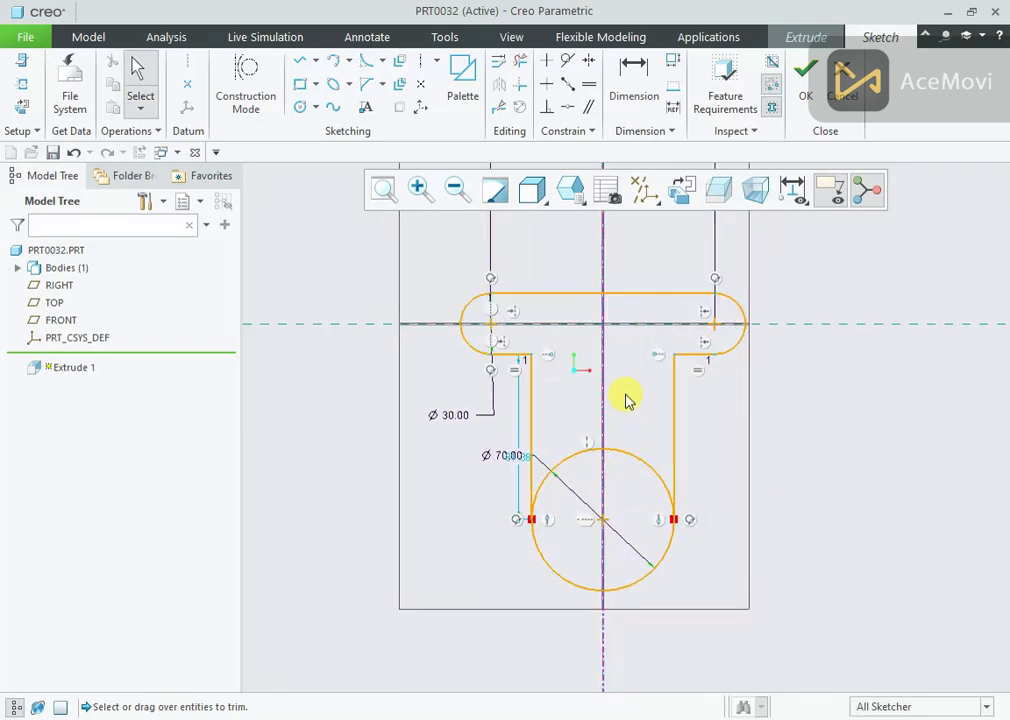
right_click(741, 390)
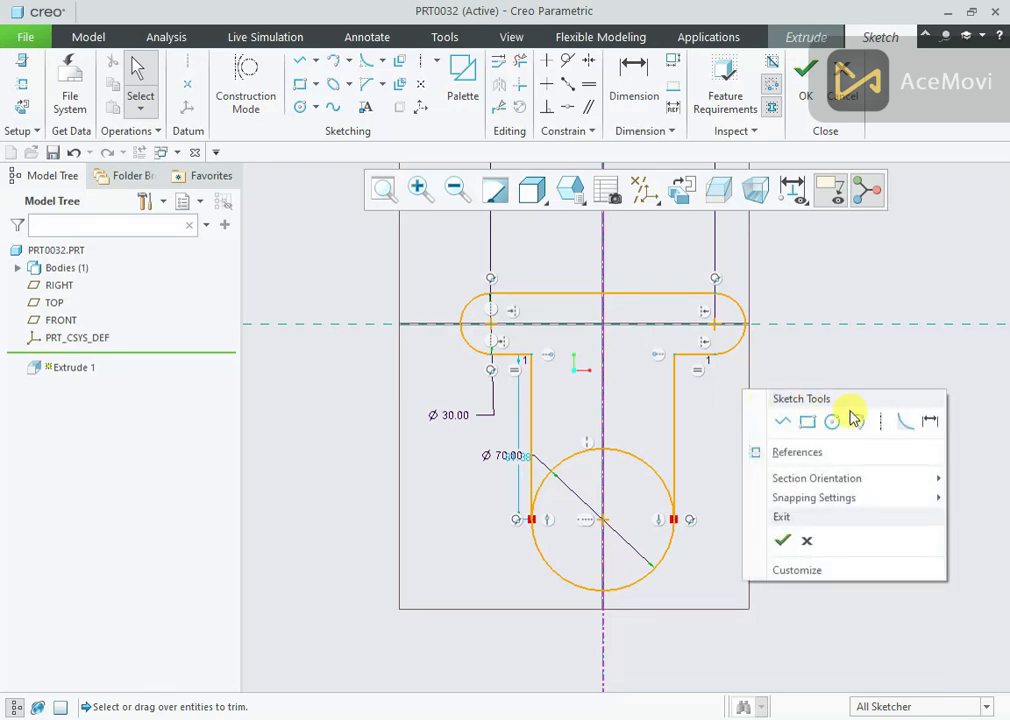
click(930, 420)
click(607, 523)
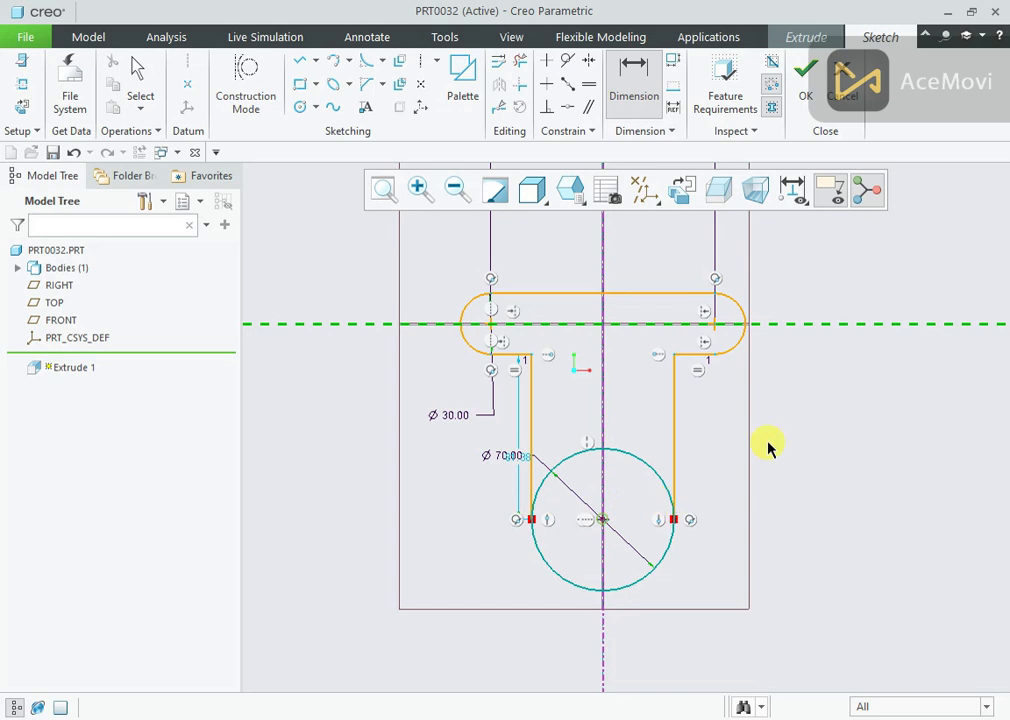
middle_click(783, 436)
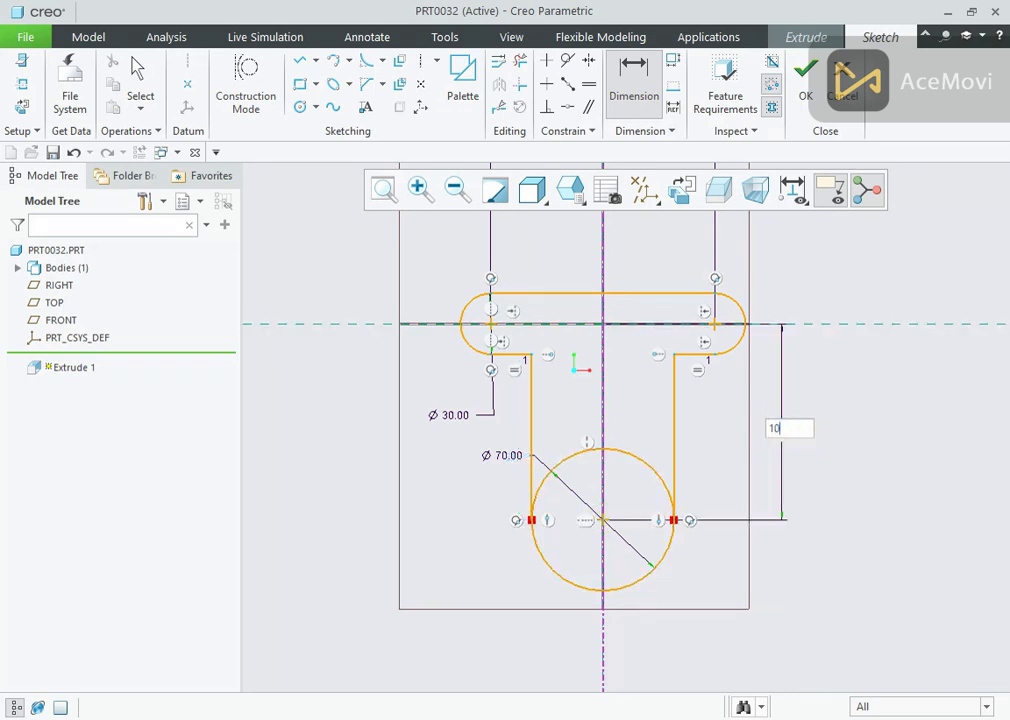
key(Return)
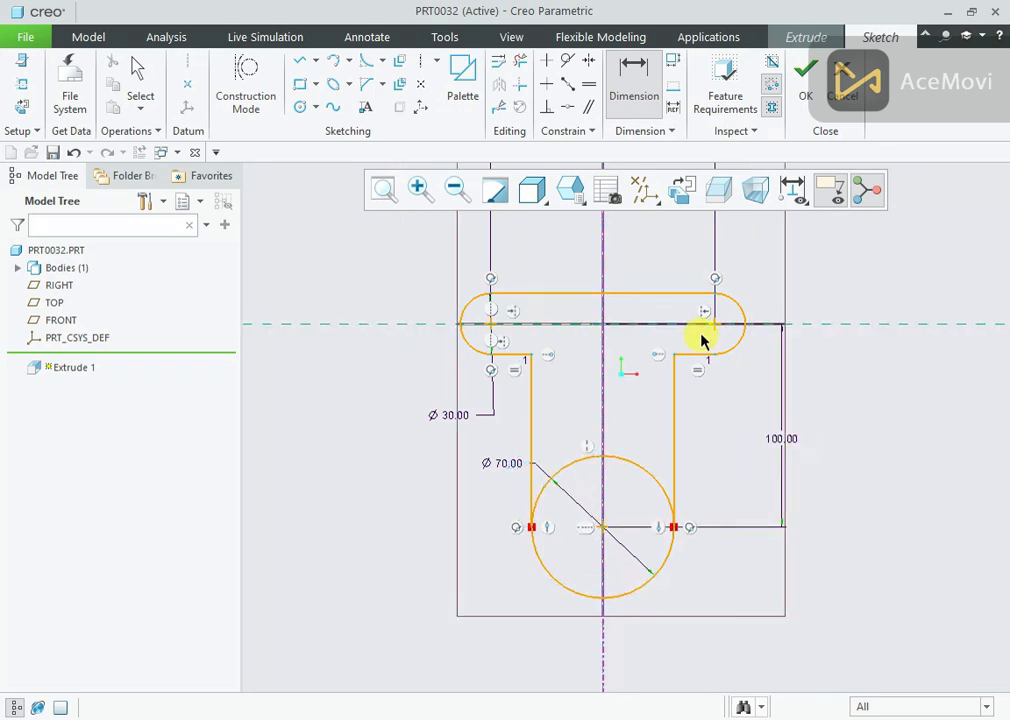
- Trim the large circle's upper arc inside the T-shaped profile, then finish the base sketch
click(521, 65)
mouse_move(595, 451)
mouse_down()
mouse_move(620, 469)
mouse_move(629, 458)
mouse_up()
scroll(629, 458, down, 2)
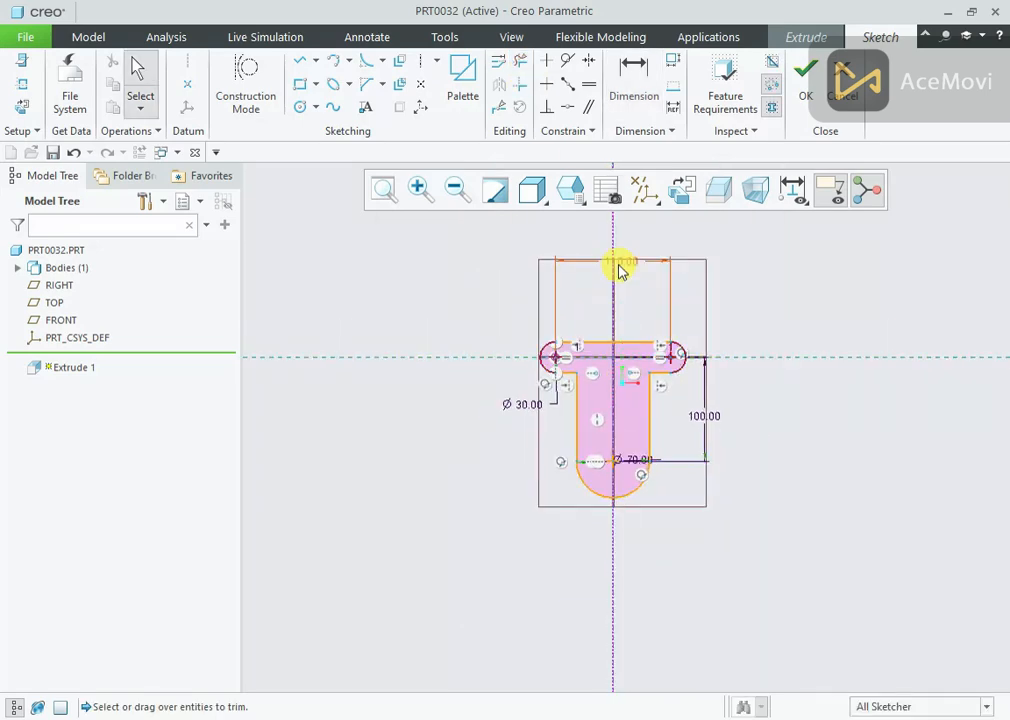
scroll(625, 378, up, 3)
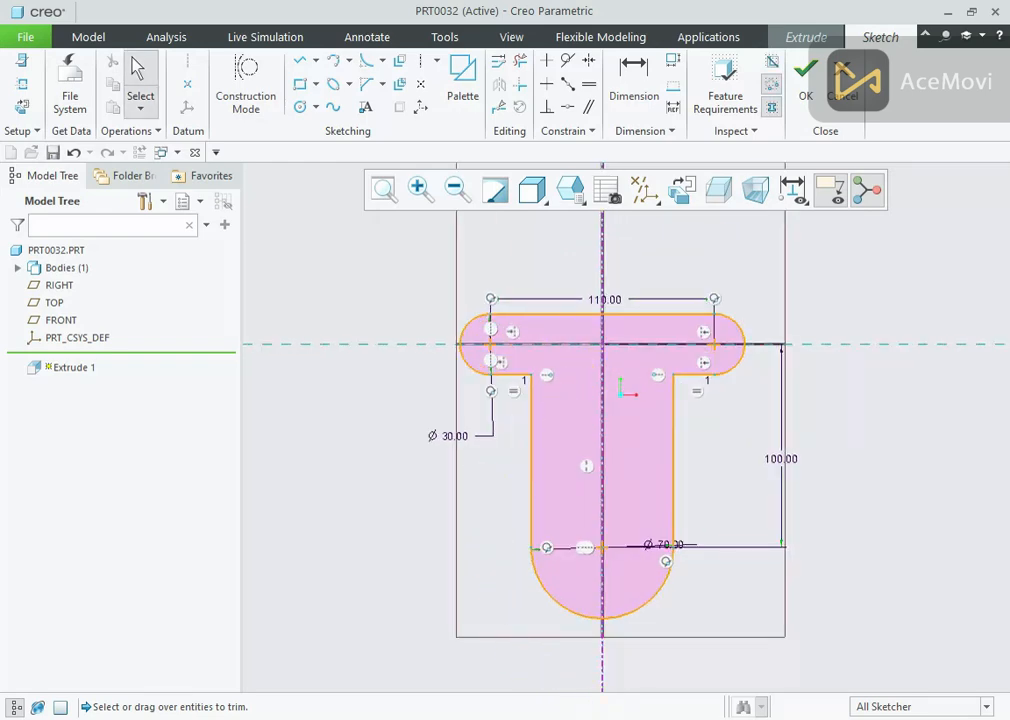
key(alt+Tab)
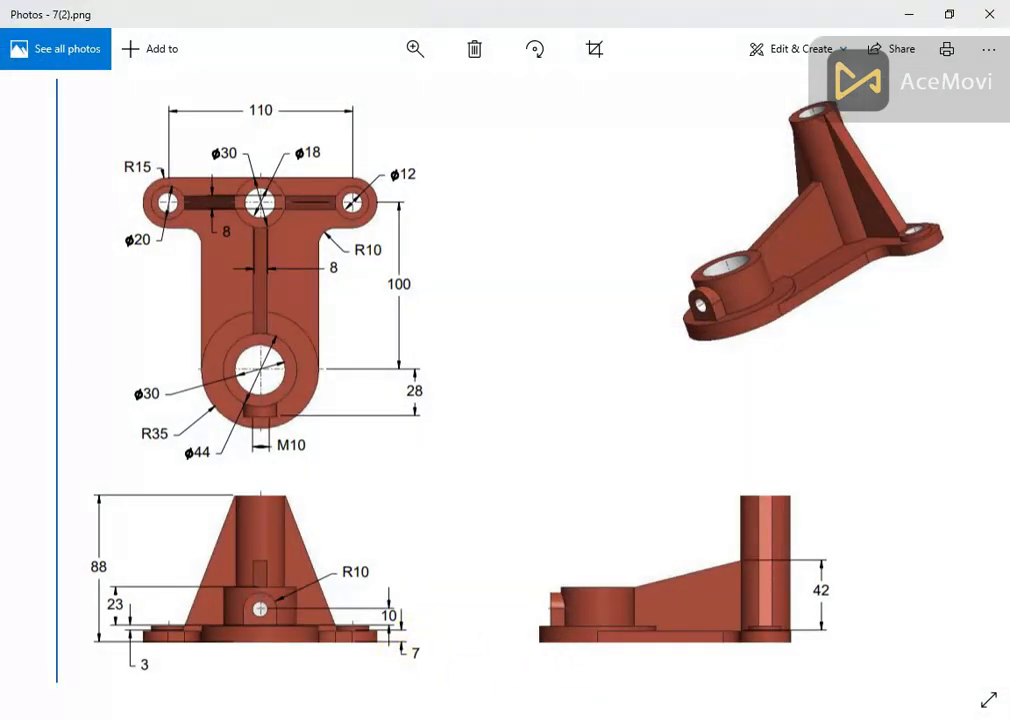
key(alt+Tab)
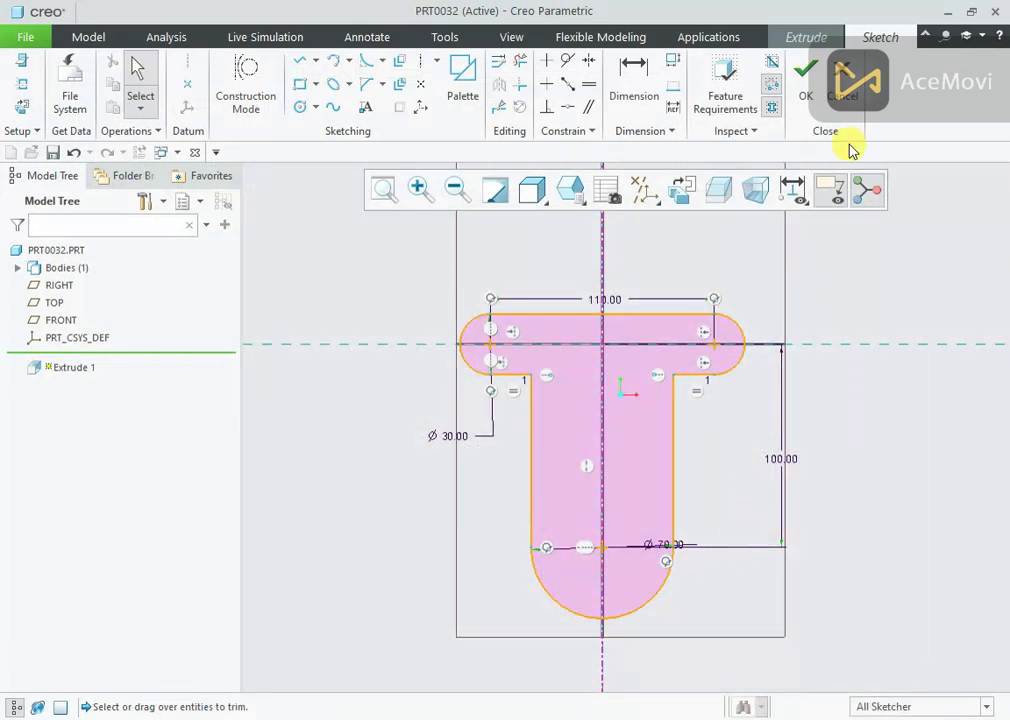
click(805, 75)
- Extrude the T-shaped base profile as a solid to a depth of 7
middle_drag(790, 348, 755, 312)
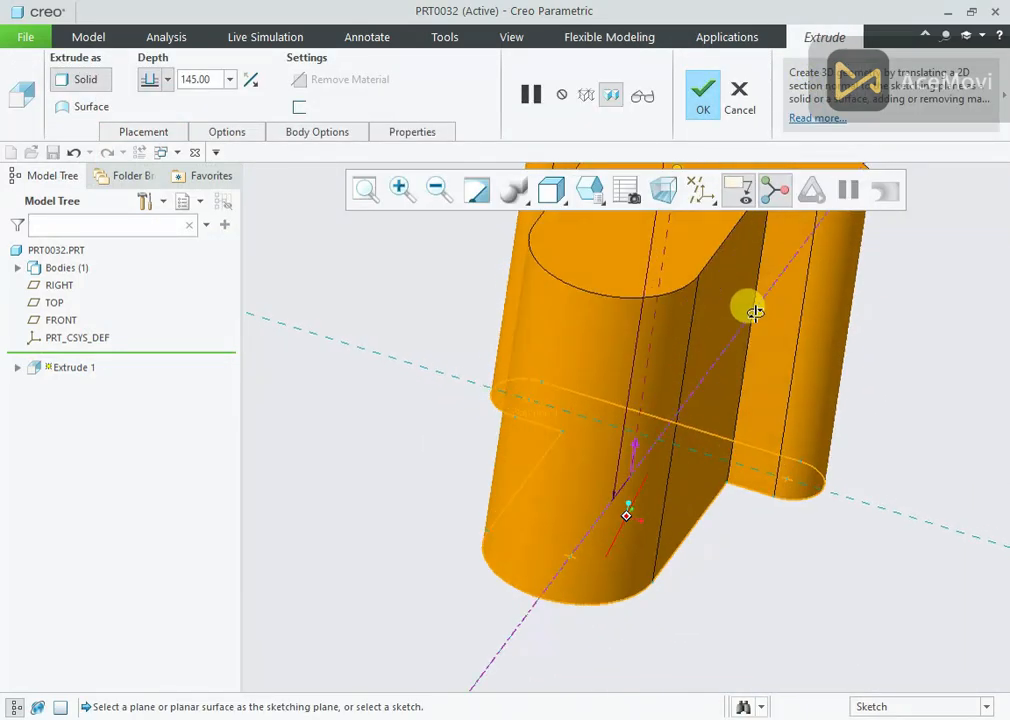
scroll(720, 478, up, 3)
scroll(801, 353, up, 2)
middle_drag(801, 353, 782, 343)
scroll(790, 340, down, 3)
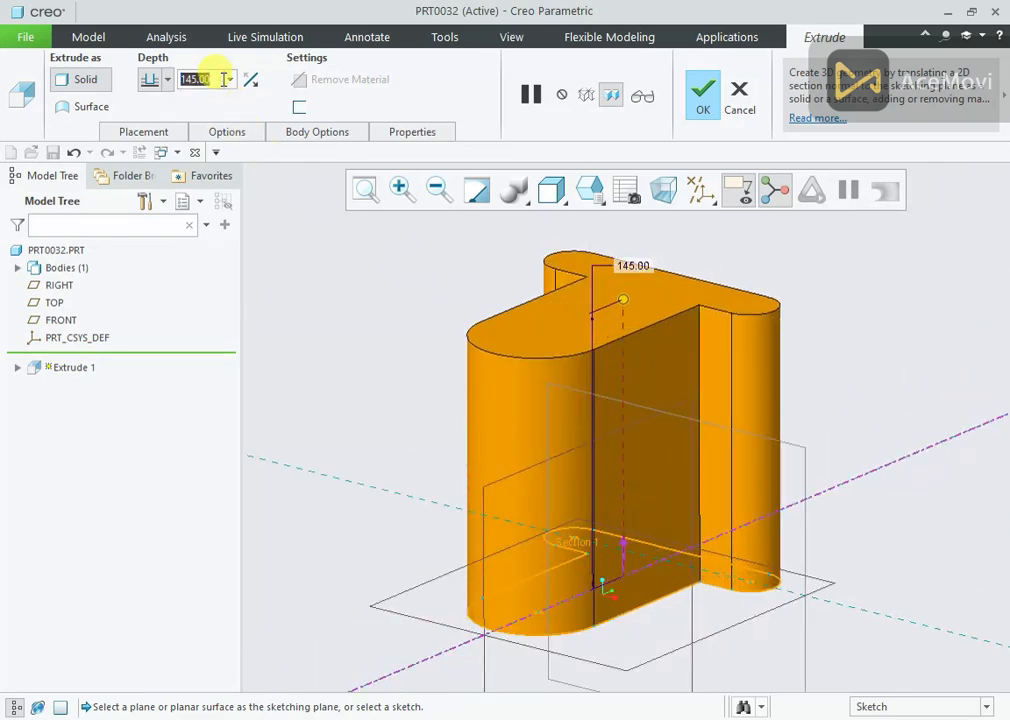
text(7)
key(Return)
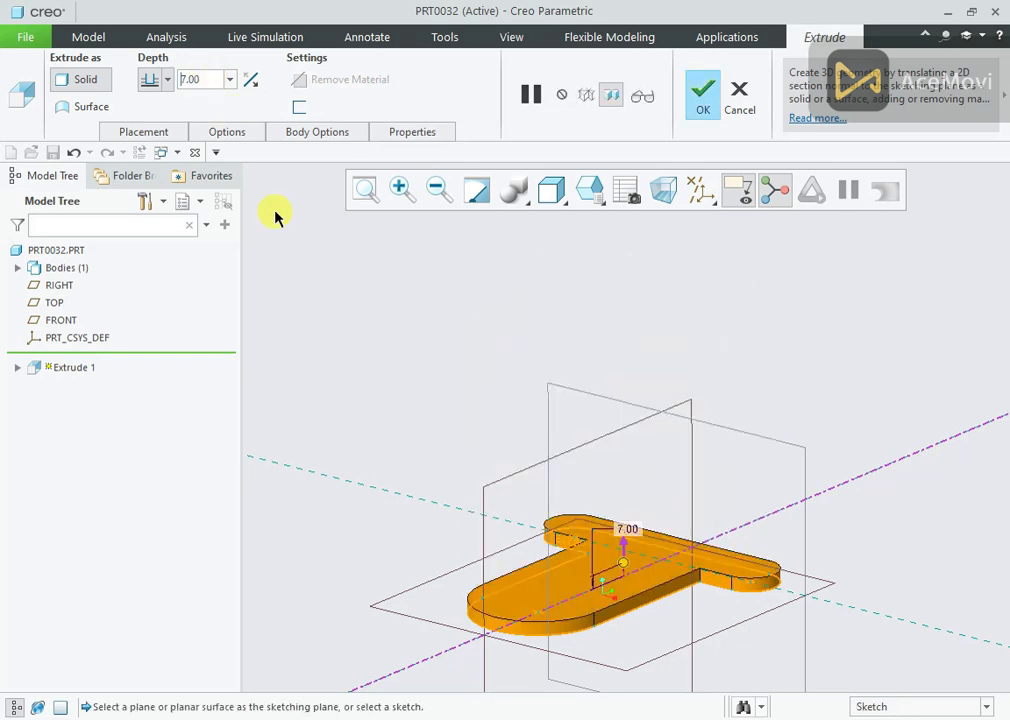
scroll(513, 623, down, 2)
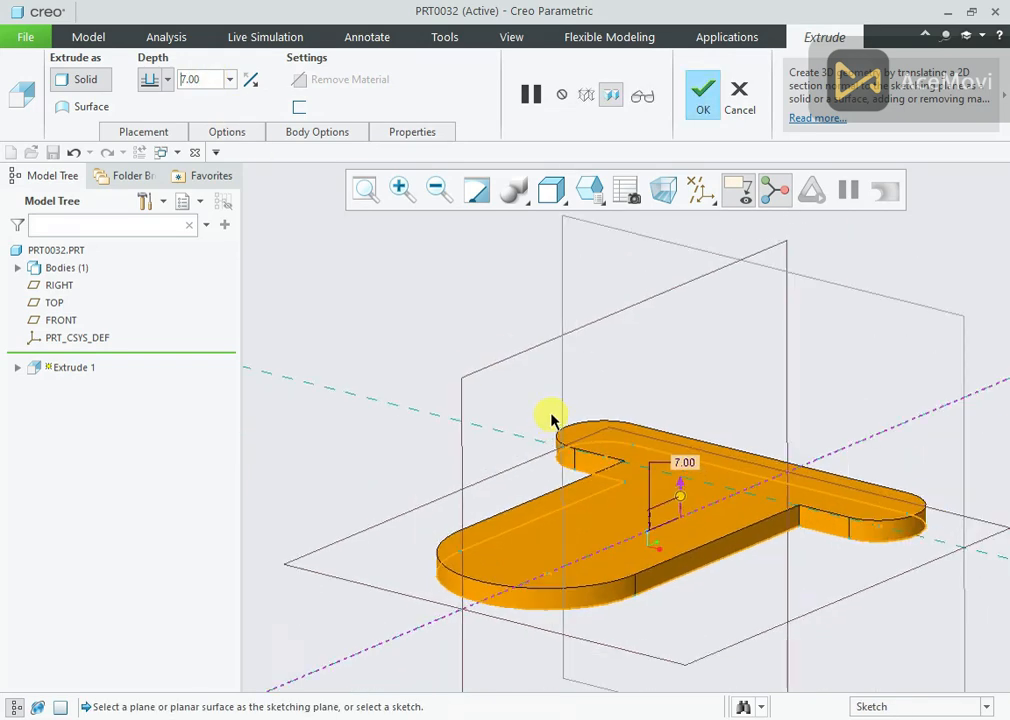
click(700, 108)
middle_drag(680, 258, 674, 323)
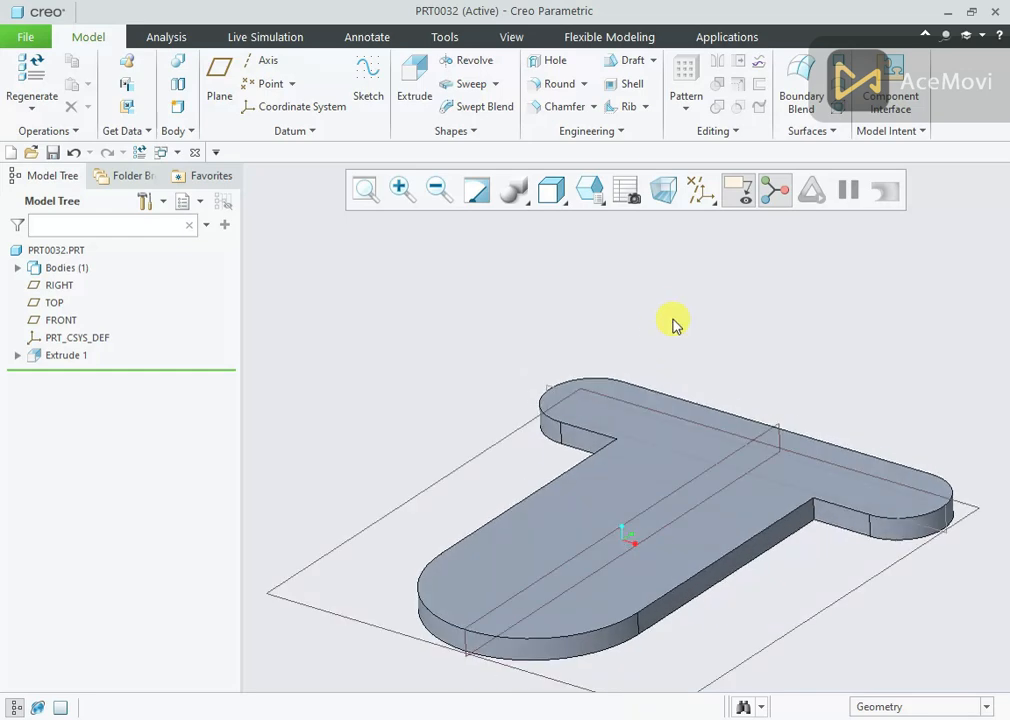
- For a new extrusion on the plate's top face, sketch a circle of diameter 20 concentric with the left arm's rounded end
click(560, 718)
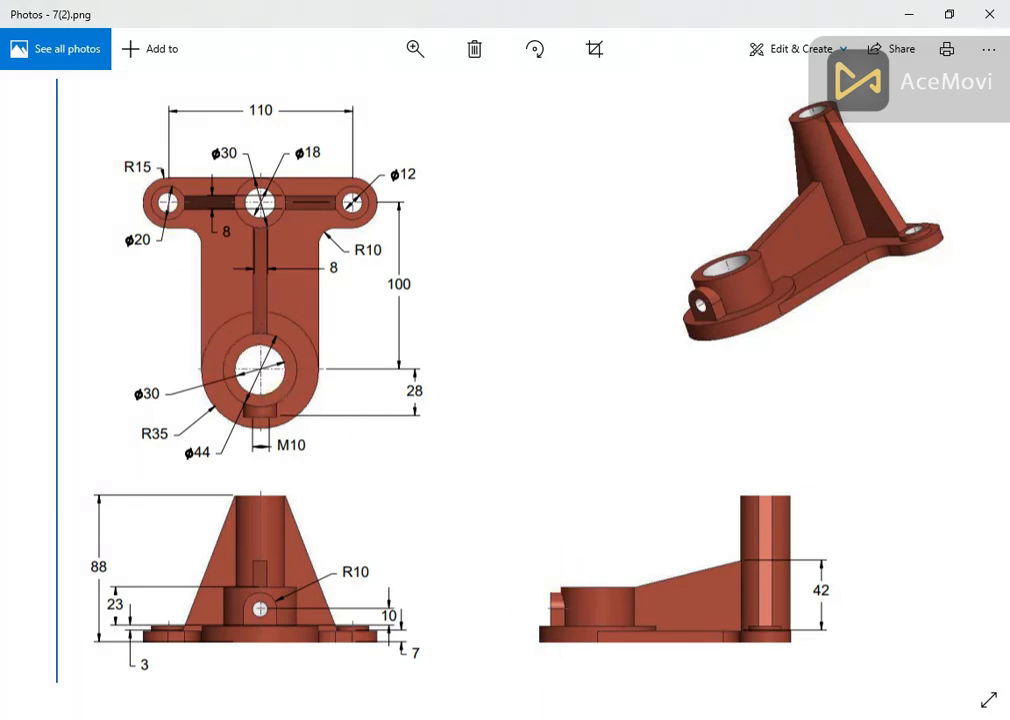
click(619, 719)
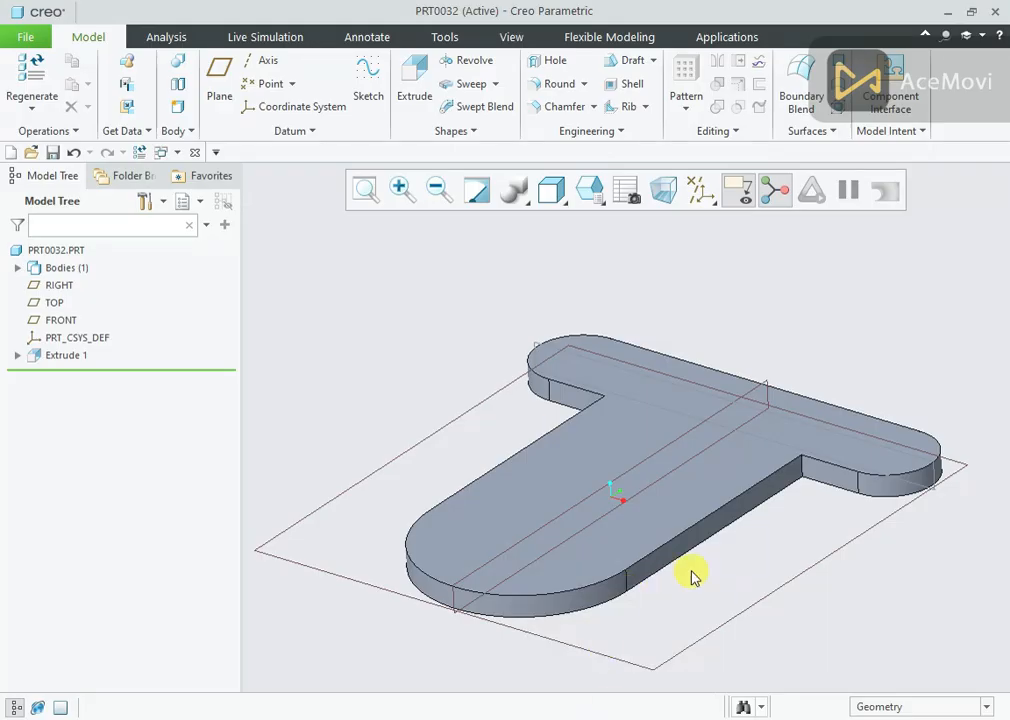
click(658, 400)
click(766, 315)
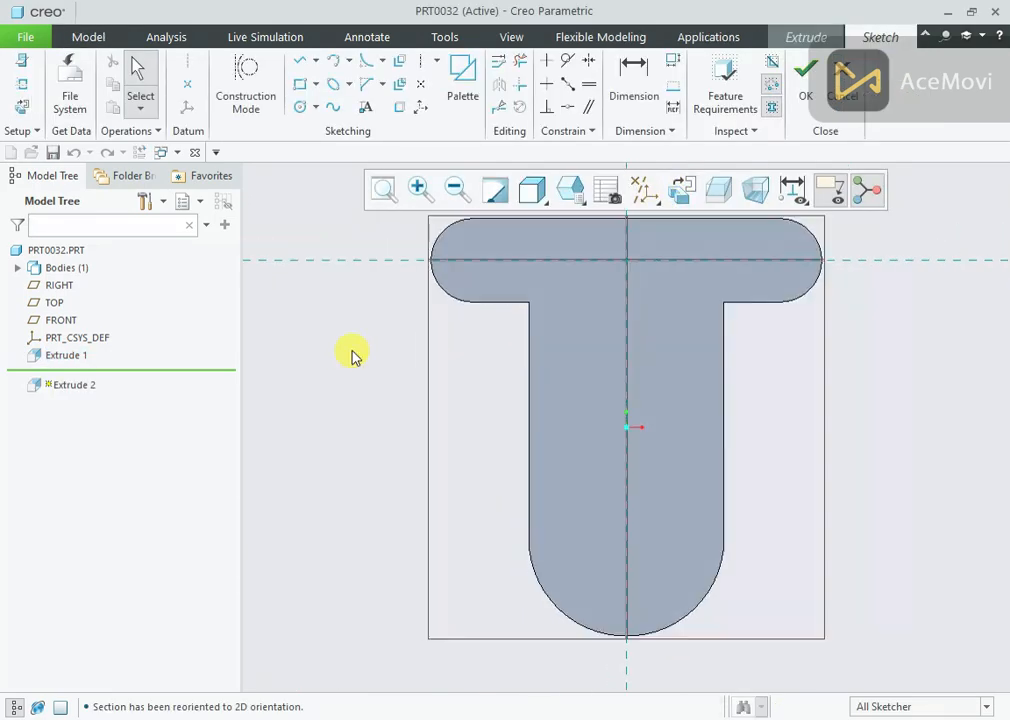
right_click(352, 352)
click(441, 383)
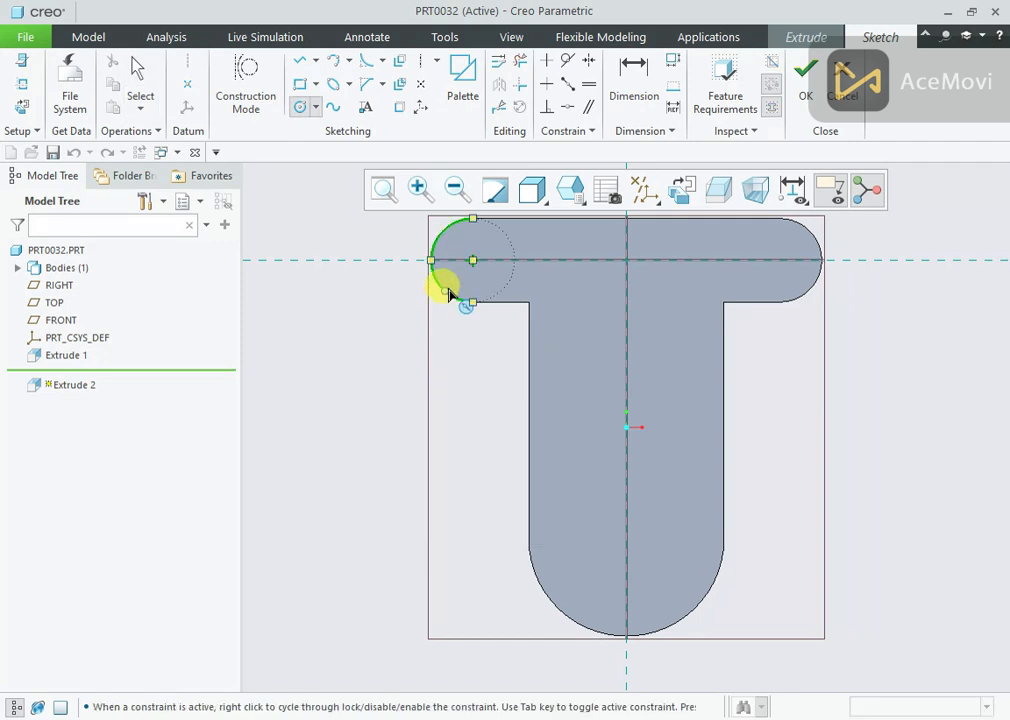
click(480, 270)
click(484, 285)
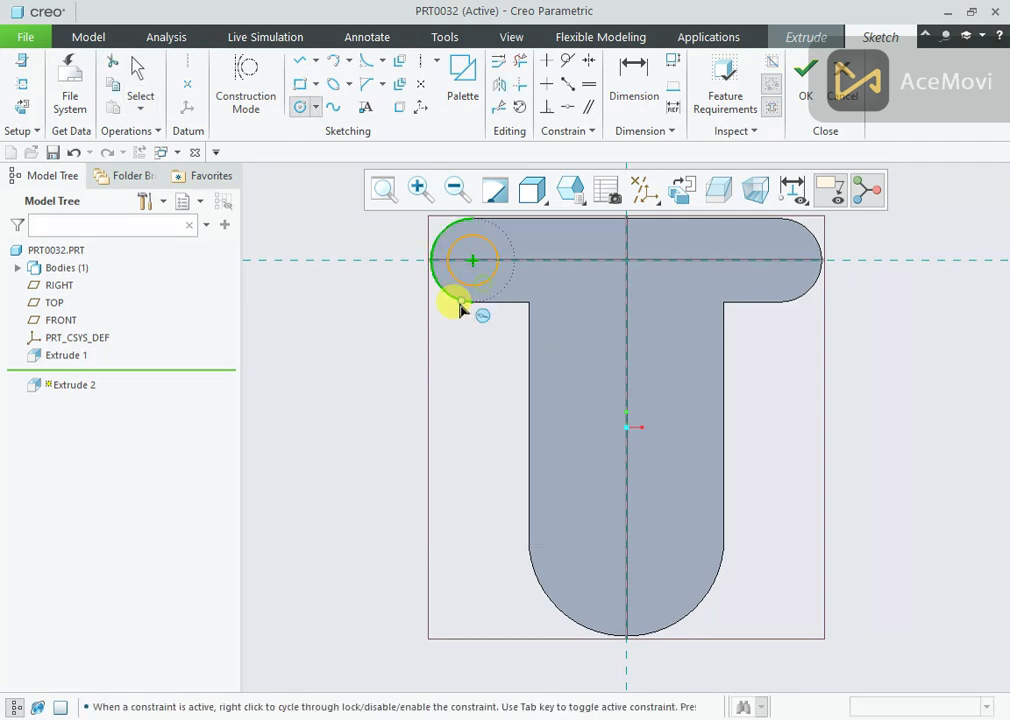
middle_click(420, 374)
double_click(422, 237)
text(20)
key(Return)
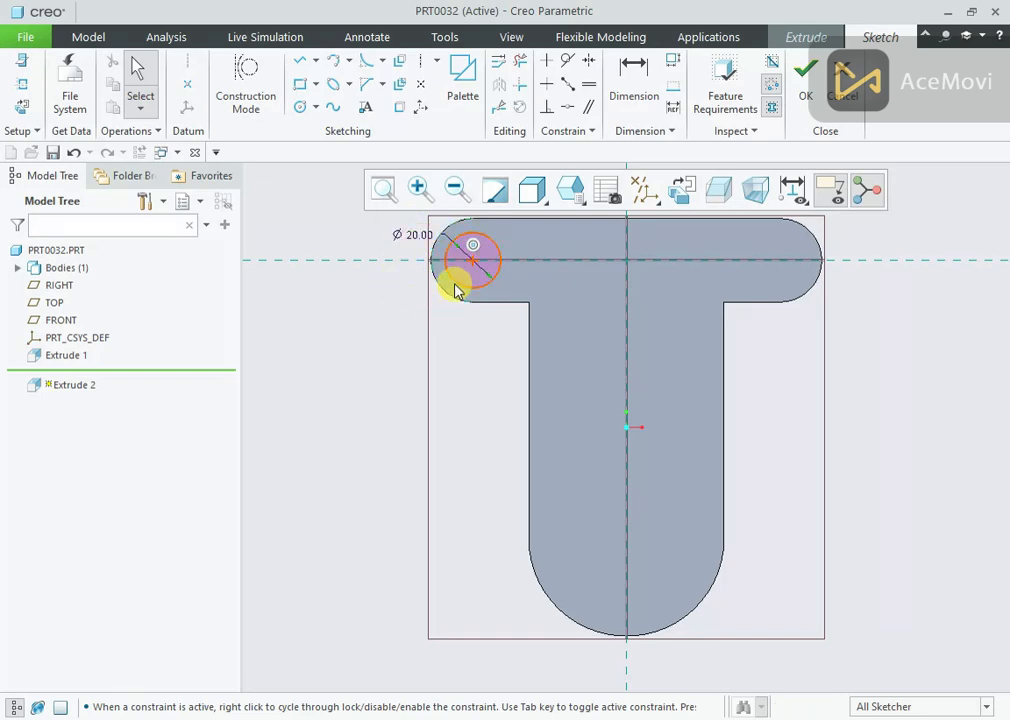
- Mirror the 20-diameter circle about the vertical centre reference onto the opposite arm end
click(458, 286)
click(499, 92)
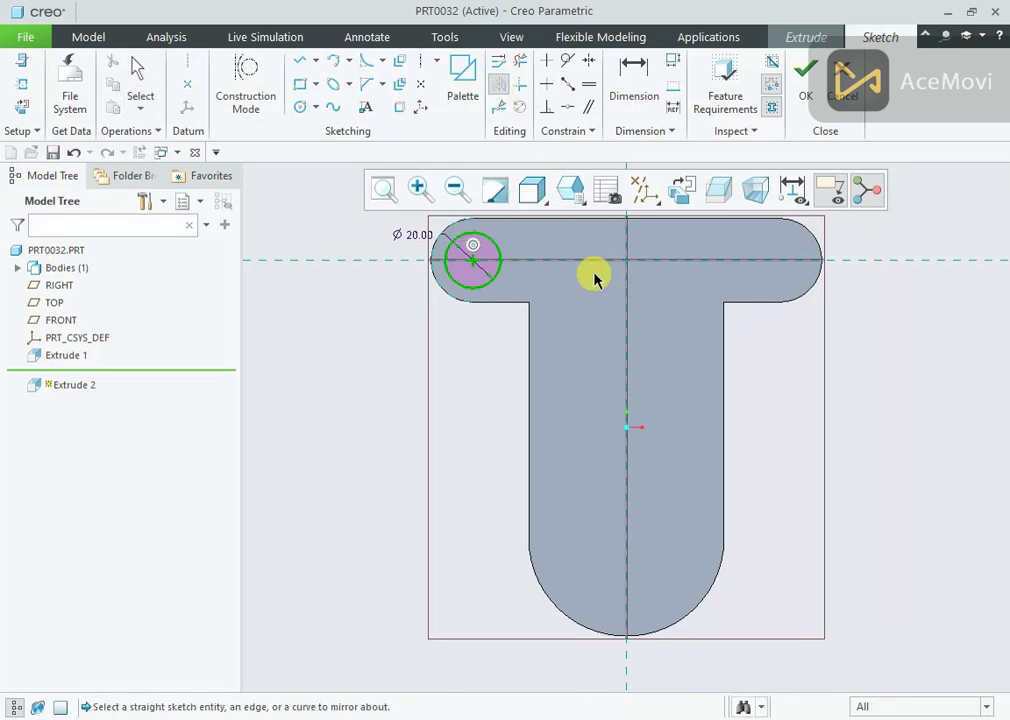
click(628, 300)
- Draw a circle concentric with the plate's large rounded end and matching its edge, and finish the sketch
right_click(474, 354)
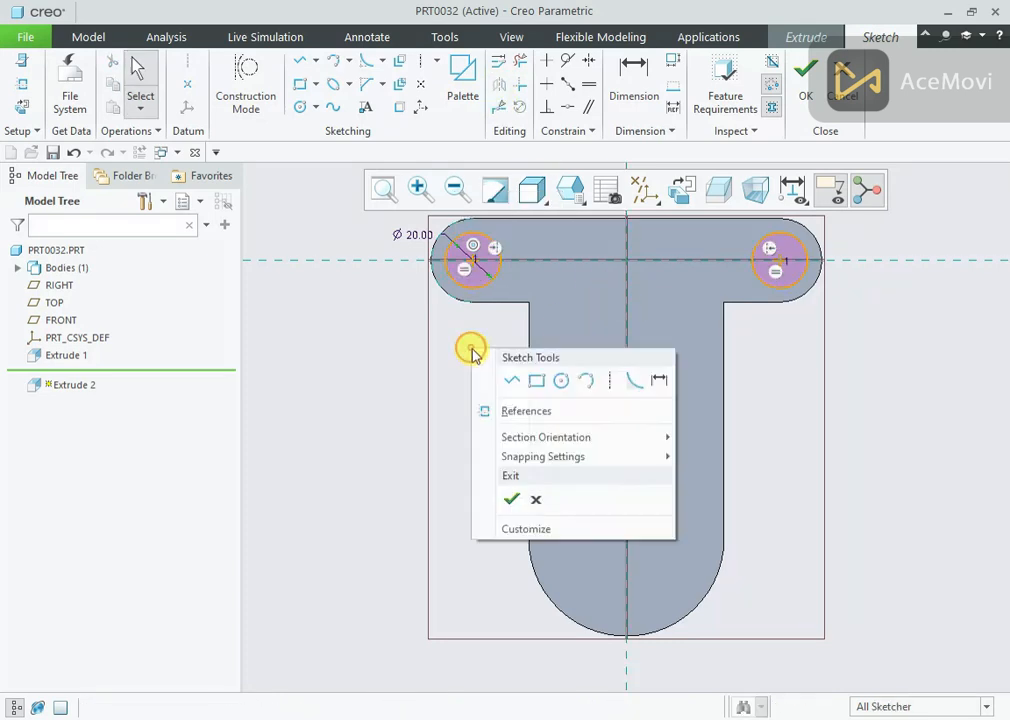
click(566, 384)
click(622, 540)
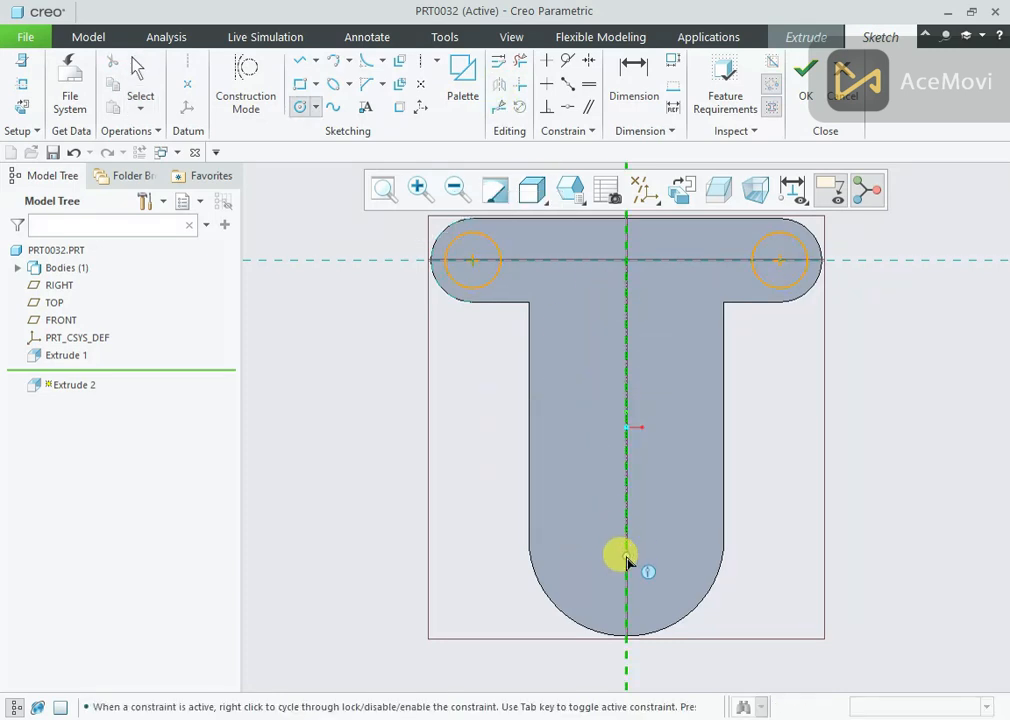
click(594, 630)
click(626, 539)
click(579, 615)
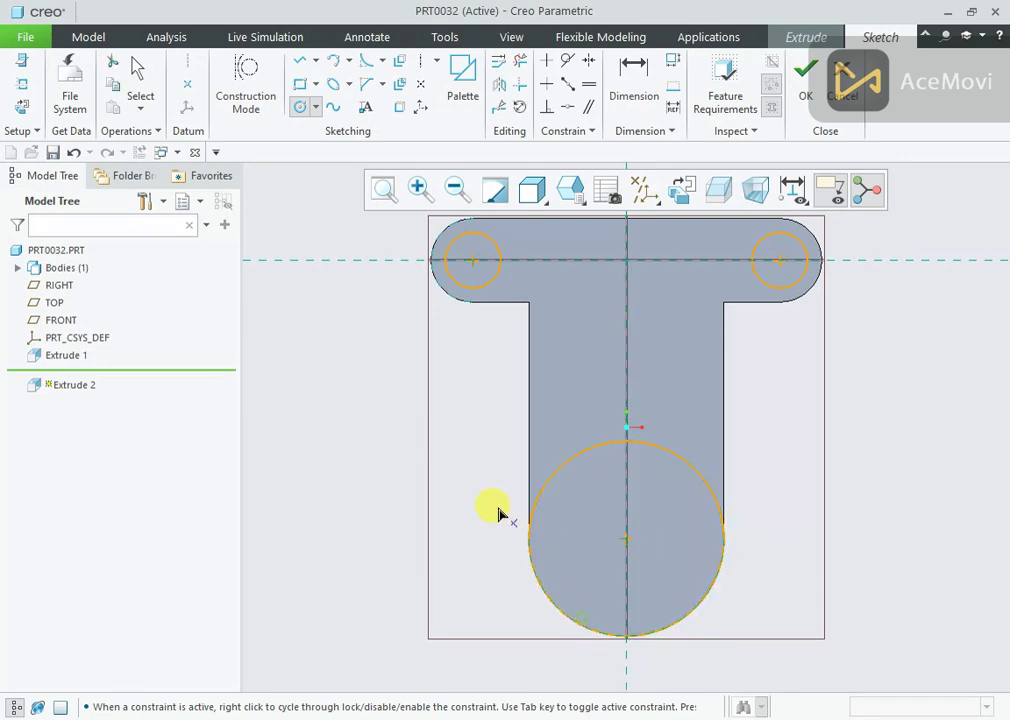
middle_click(455, 467)
middle_drag(461, 446, 427, 365)
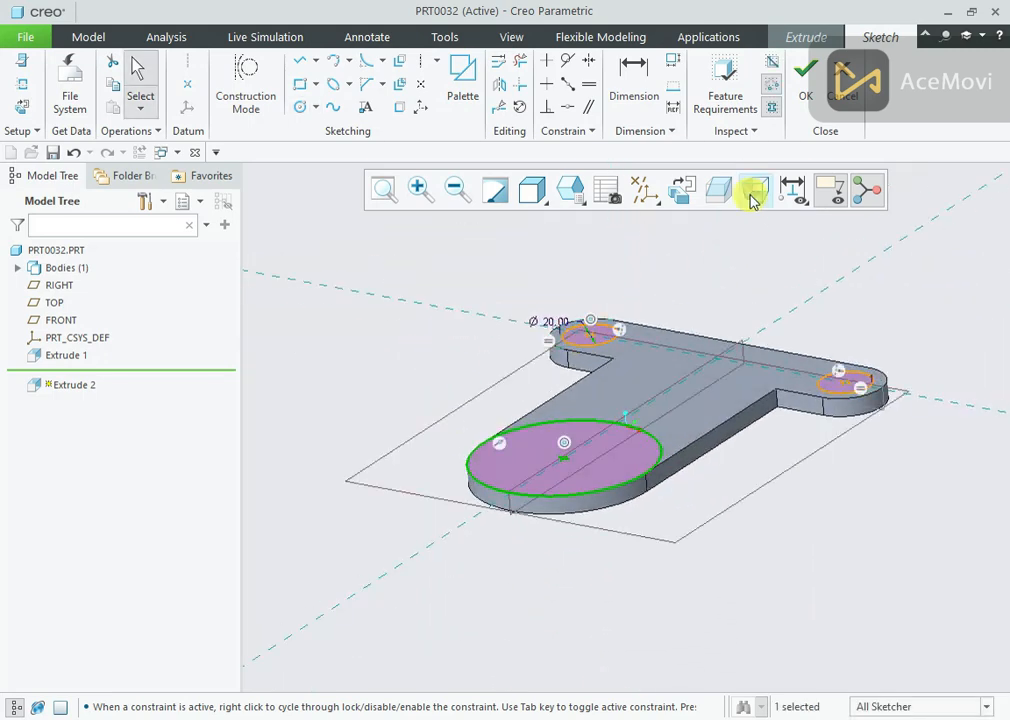
click(800, 95)
- Extrude the three circles upward from the plate's top face to a depth of 3
click(365, 190)
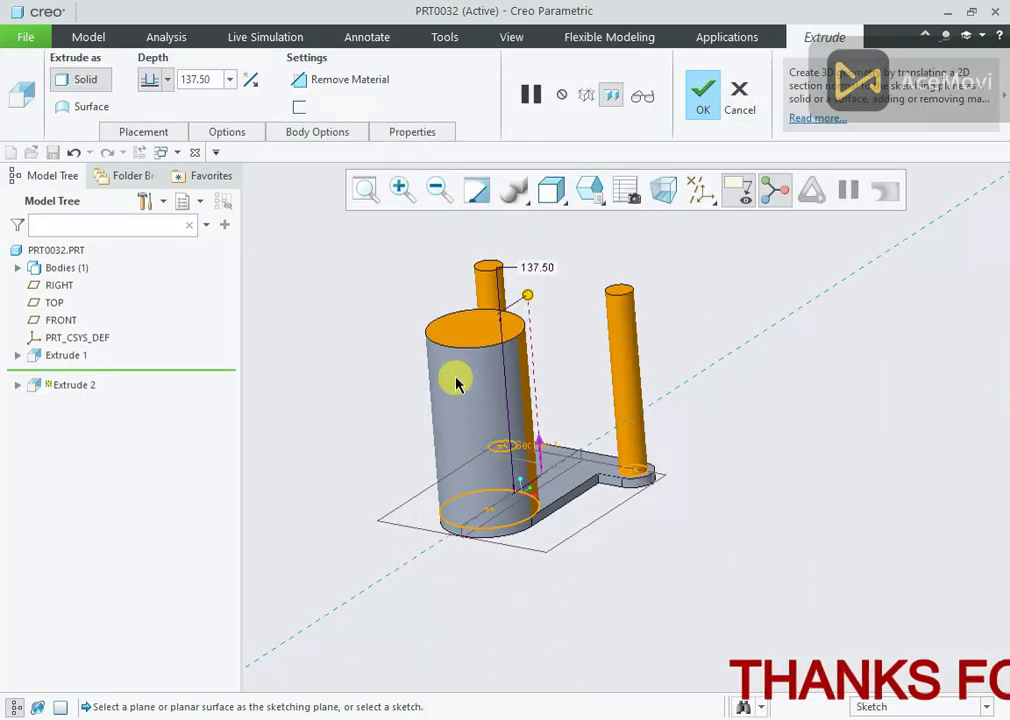
scroll(455, 378, down, 2)
double_click(210, 80)
text(3)
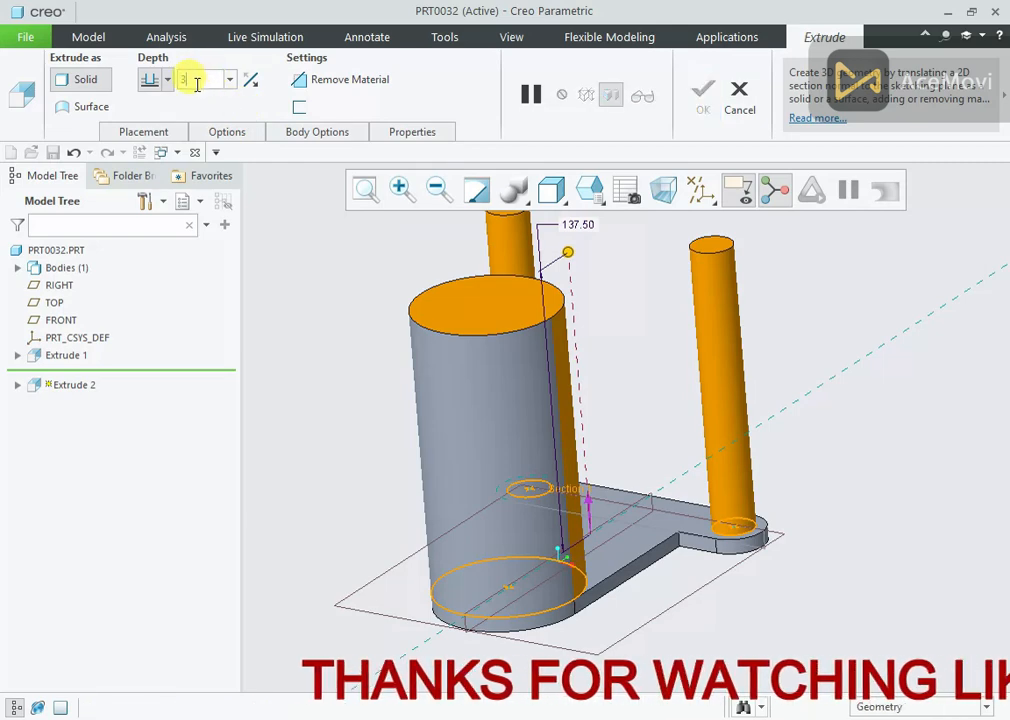
text(.0)
key(Return)
scroll(498, 630, down, 3)
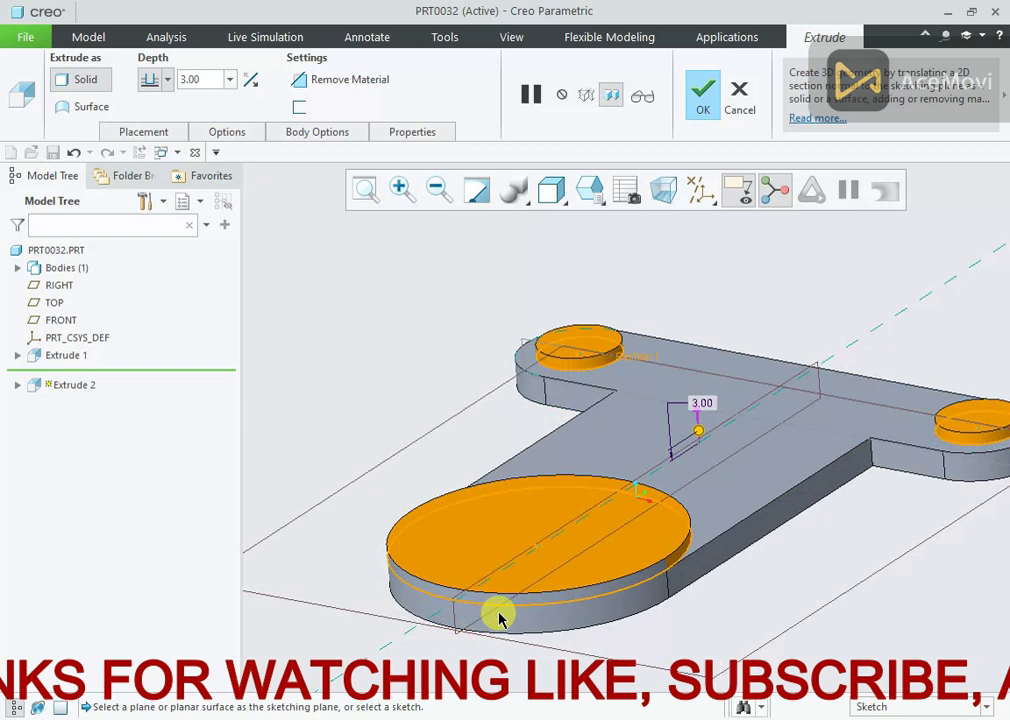
scroll(498, 618, up, 2)
click(695, 95)
mouse_move(595, 282)
middle_down()
mouse_move(649, 293)
mouse_move(593, 270)
mouse_move(598, 280)
middle_up()
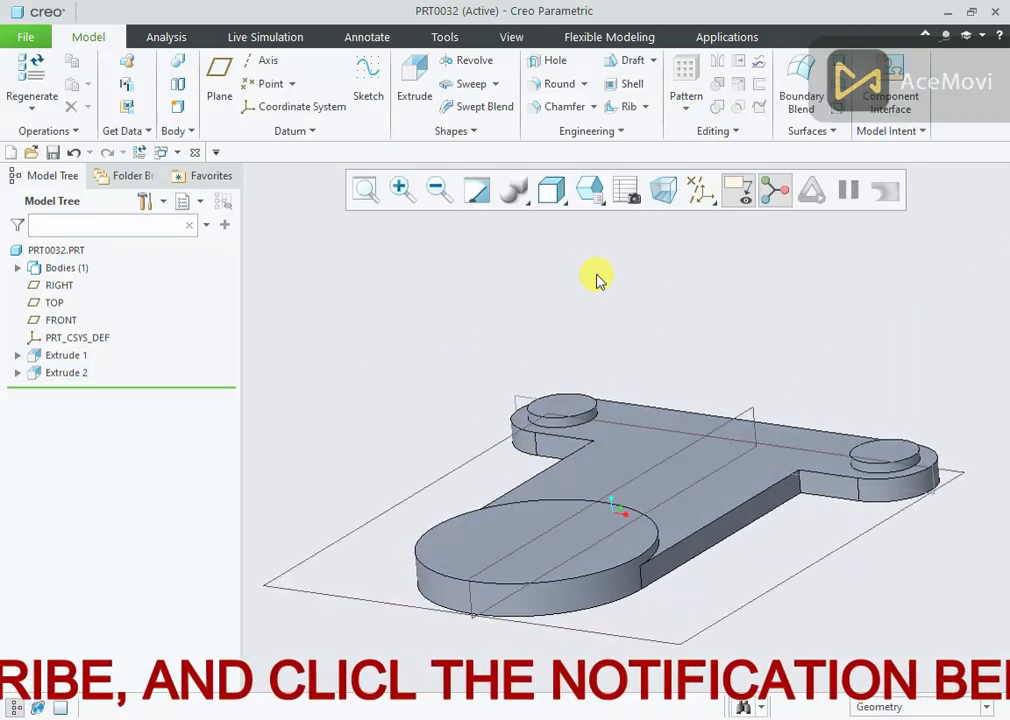
click(365, 717)
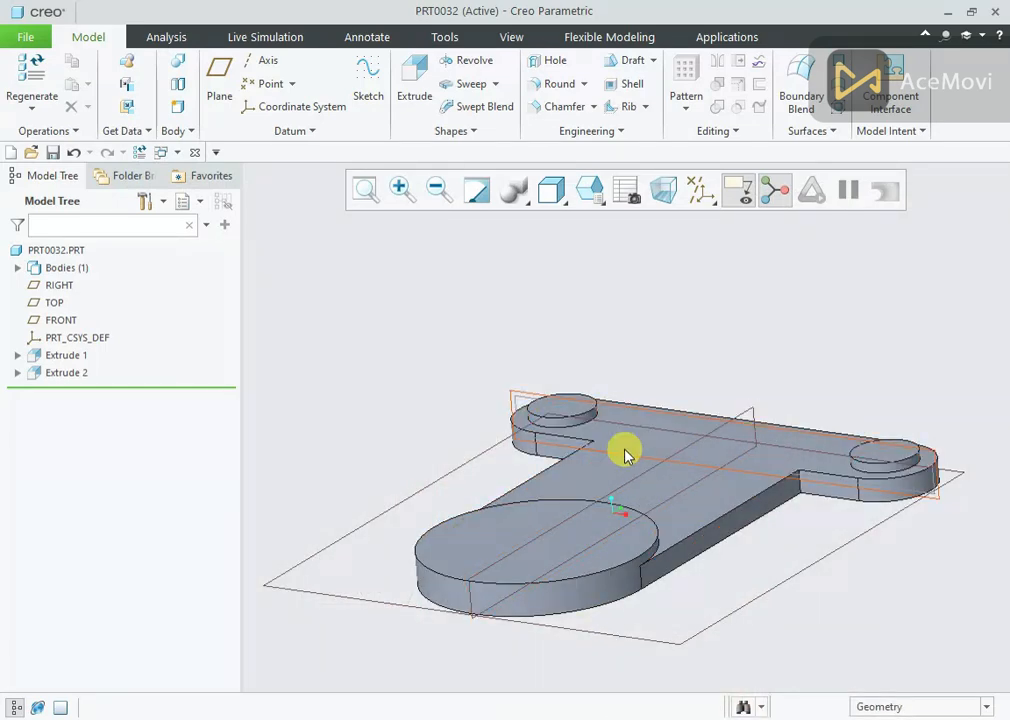
click(611, 474)
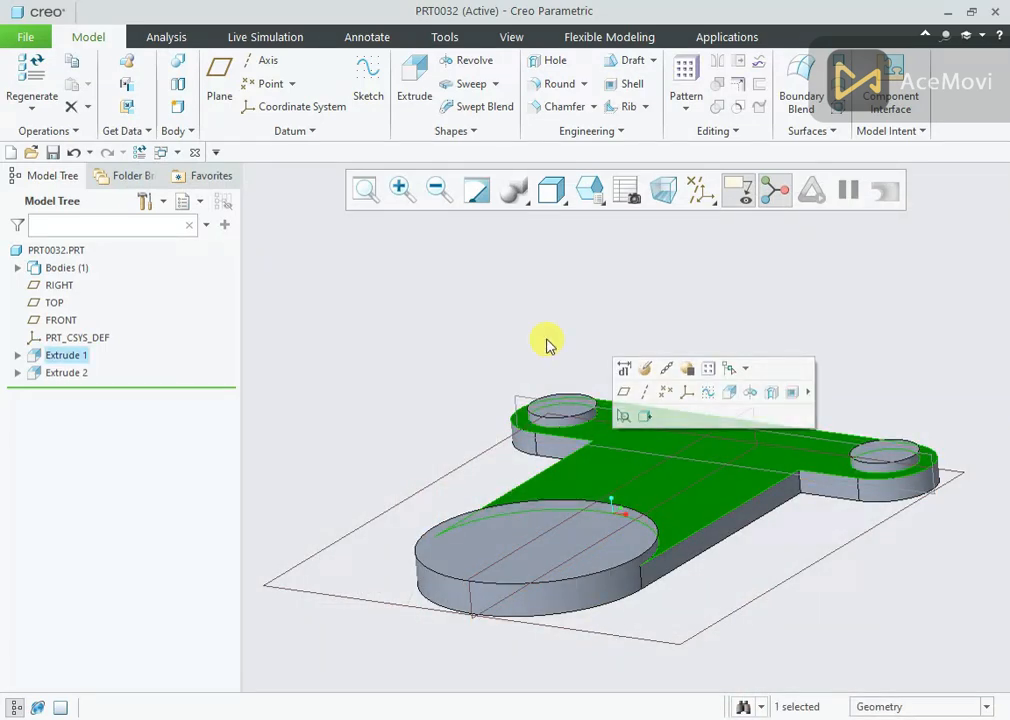
click(548, 343)
click(421, 97)
click(603, 476)
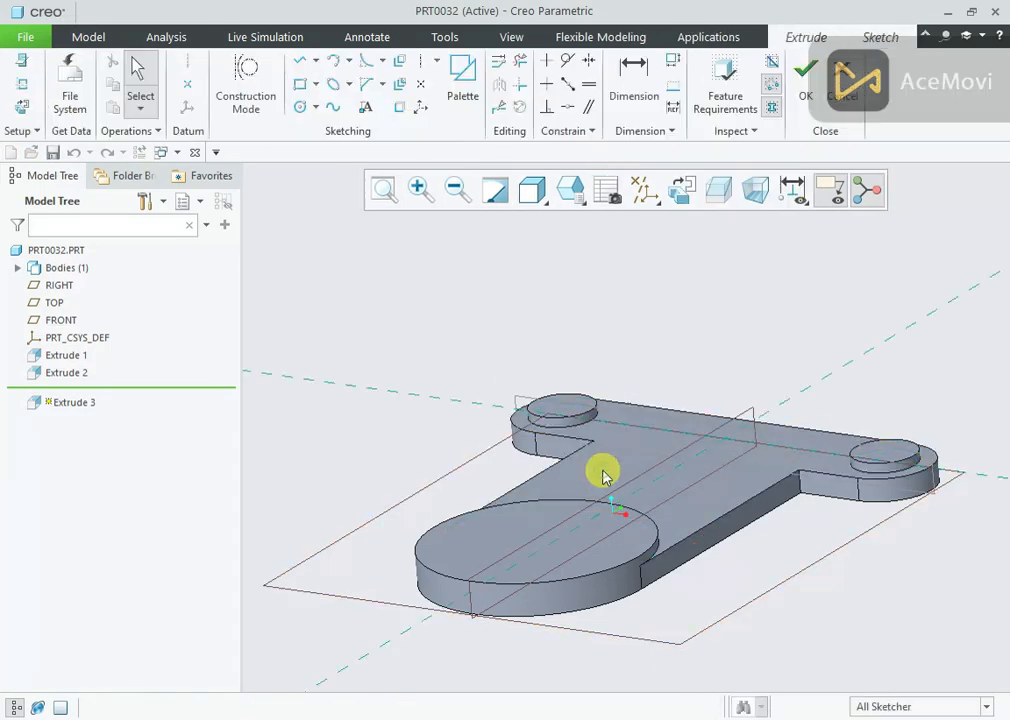
click(843, 95)
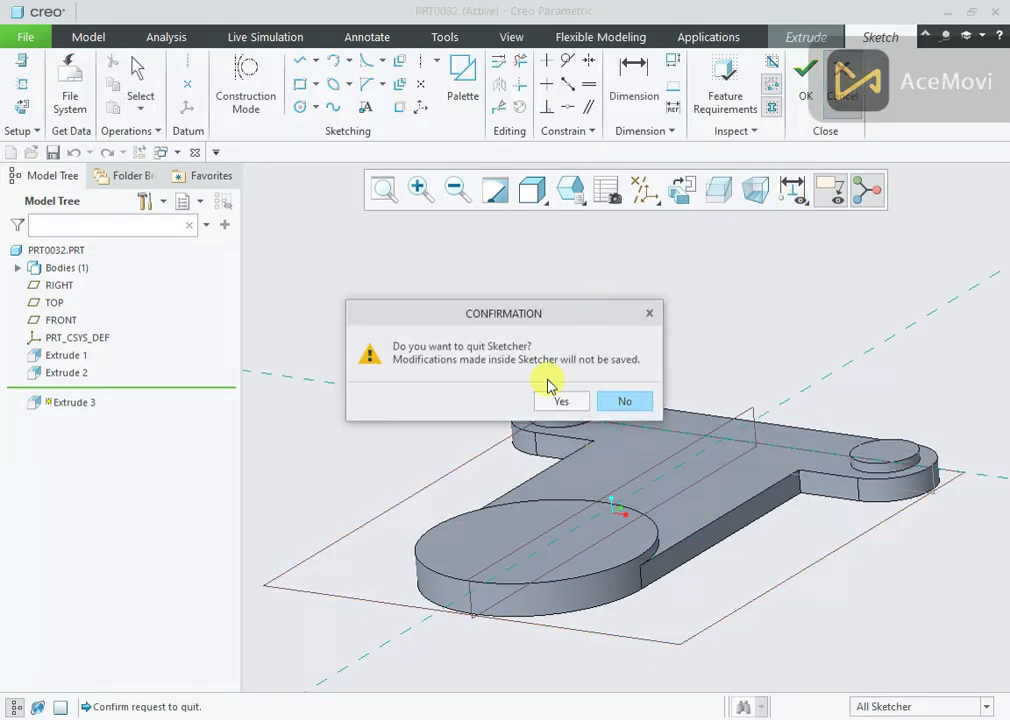
click(552, 399)
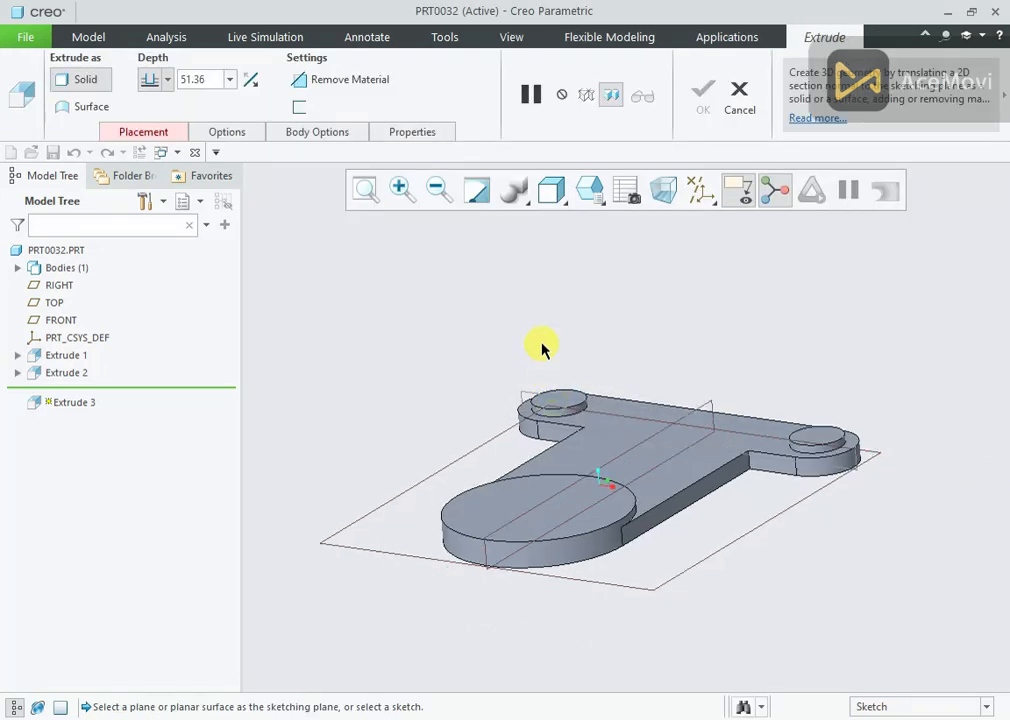
- Place the new extrusion's sketch on the plate's underside and orient the sketch plane parallel to the screen
right_click(590, 452)
click(616, 460)
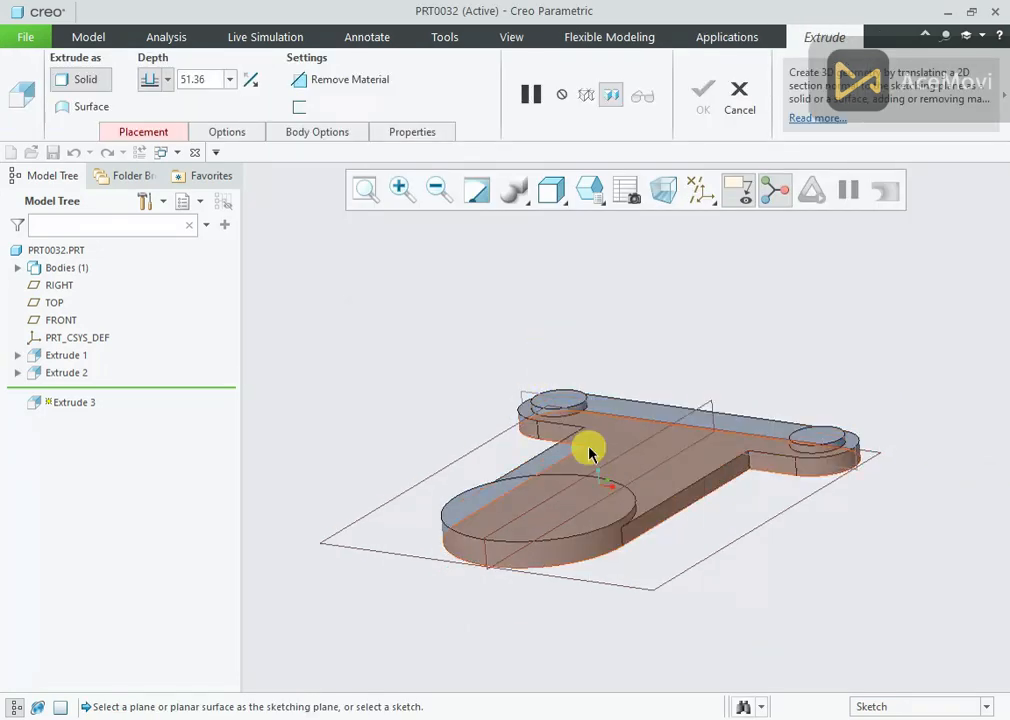
click(593, 452)
click(681, 196)
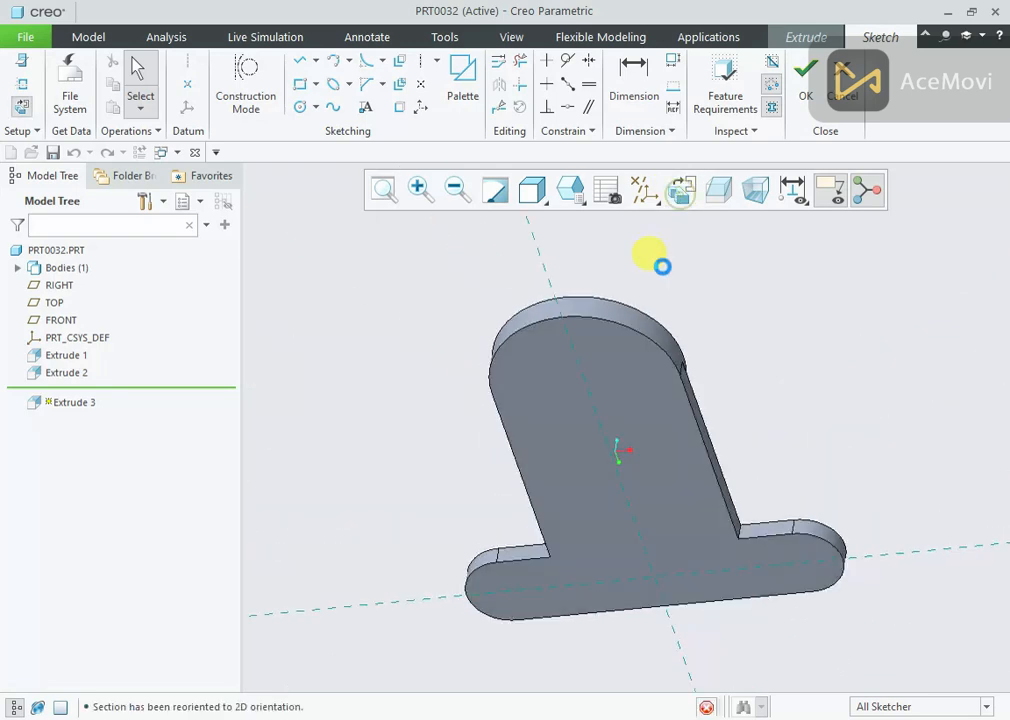
scroll(620, 525, down, 1)
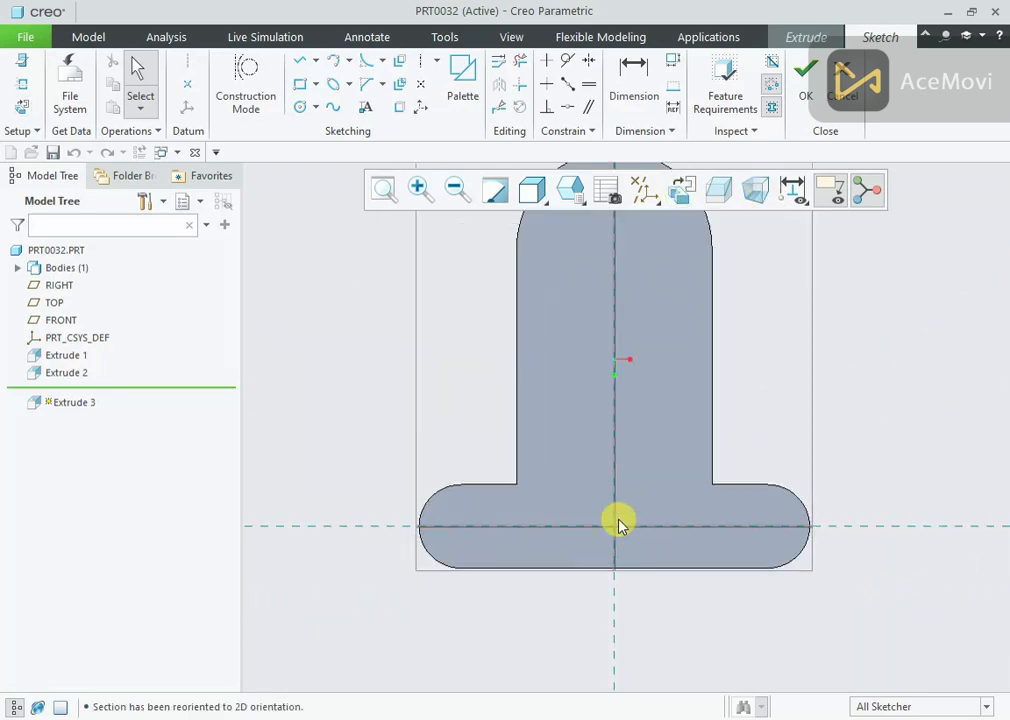
- Draw a circle centred on the intersection of the two reference lines and set its diameter to 33
right_click(392, 406)
click(455, 440)
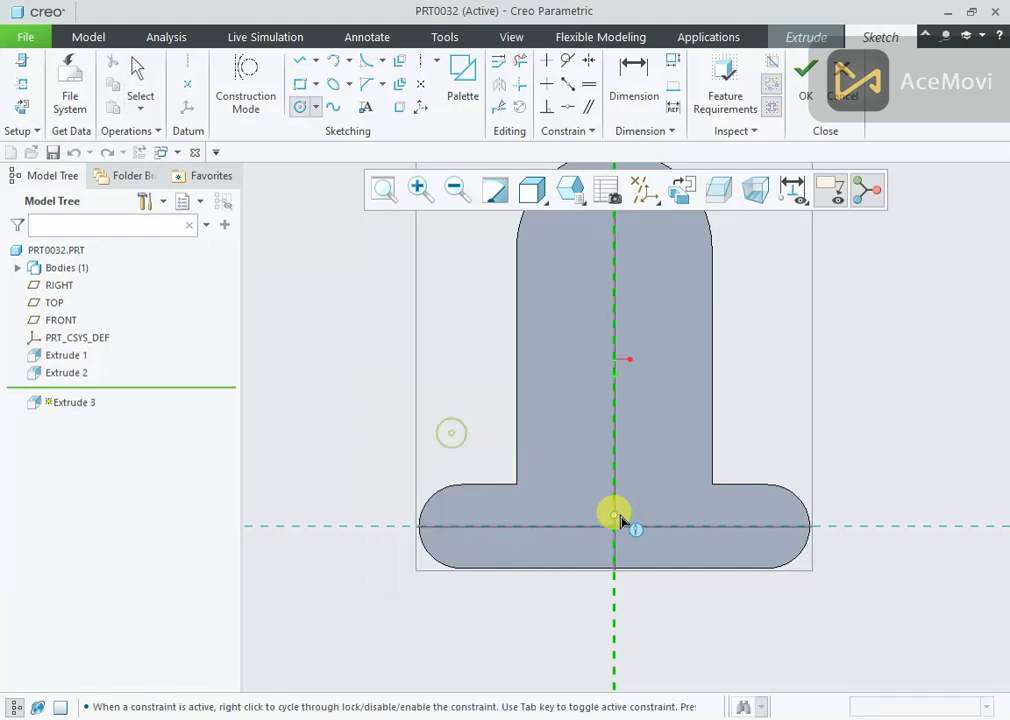
click(614, 525)
click(640, 500)
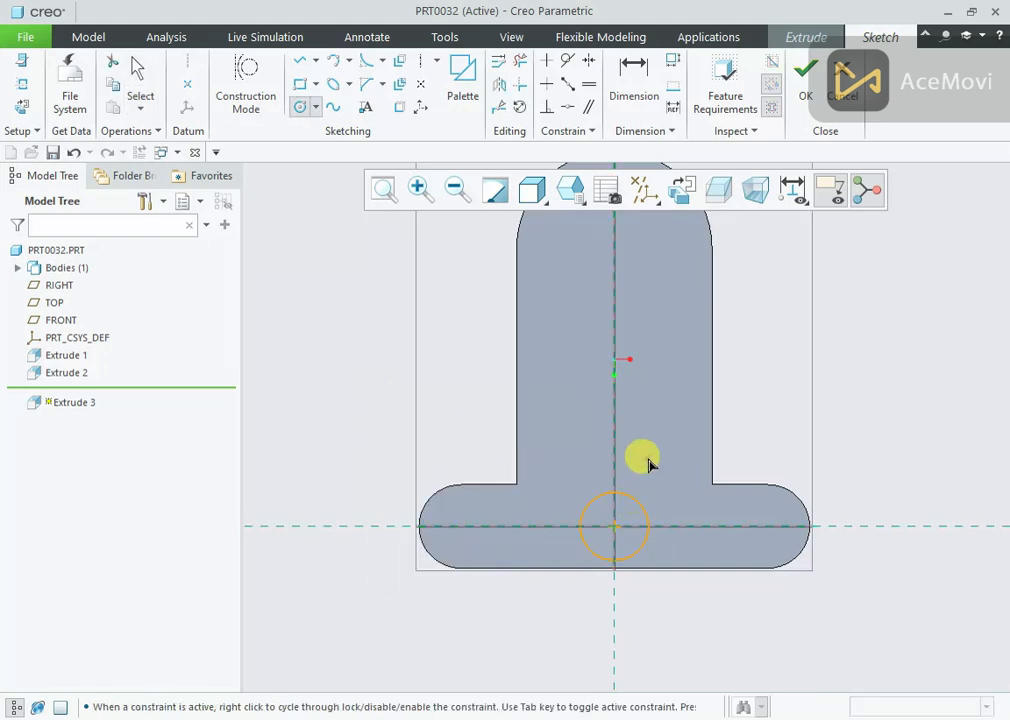
middle_click(622, 481)
text(33)
key(Return)
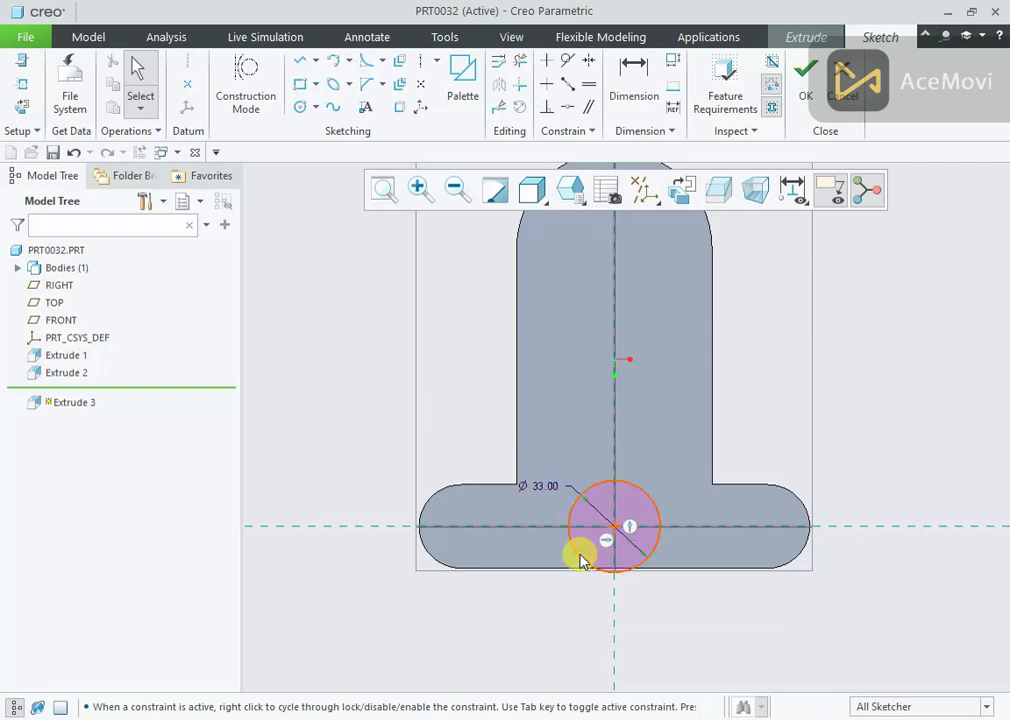
- Set the circle's diameter to 30 and finish the sketch
scroll(608, 577, up, 2)
scroll(612, 588, down, 1)
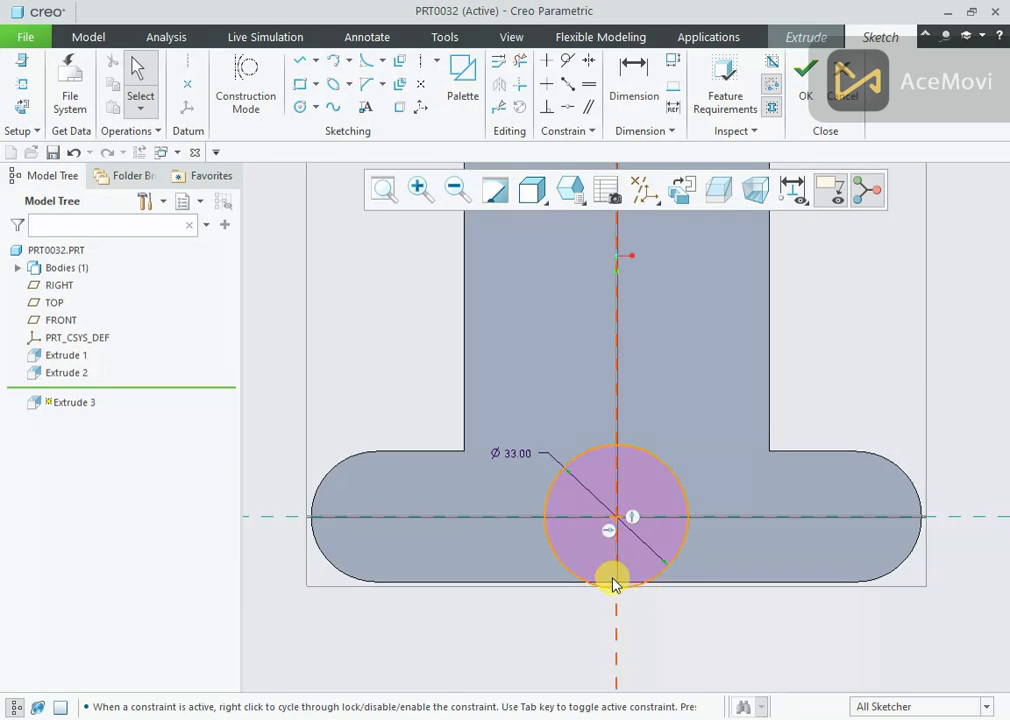
double_click(518, 455)
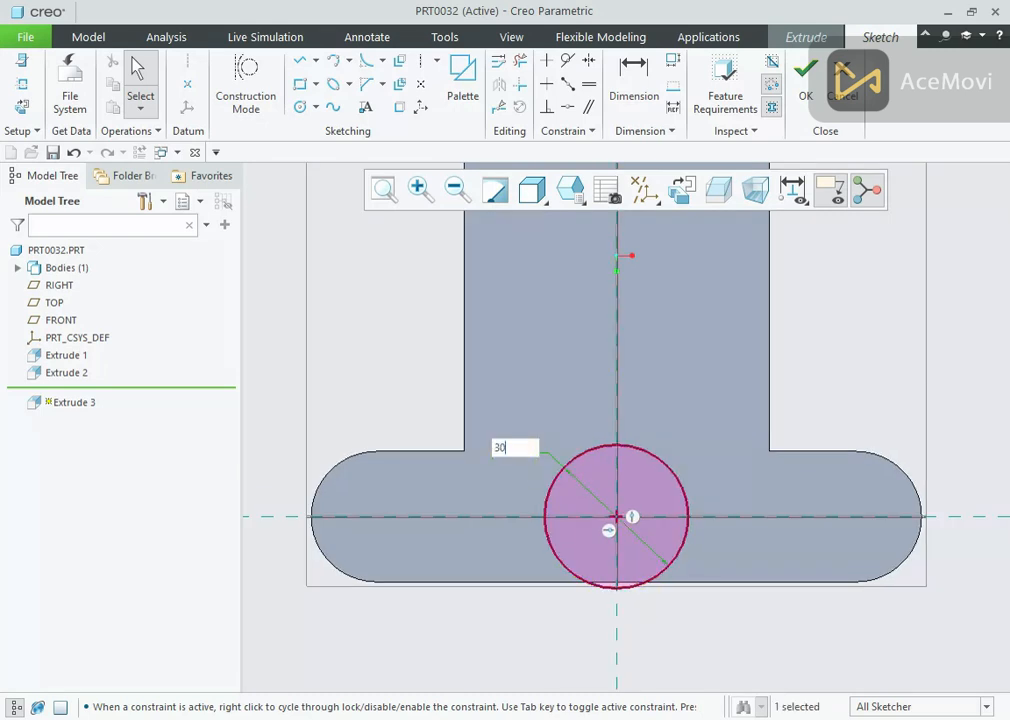
text(30)
key(Return)
click(805, 86)
- Extrude the circle upward as added material to a depth of 88
mouse_move(743, 368)
middle_down()
mouse_move(690, 440)
mouse_move(647, 474)
mouse_move(692, 293)
mouse_move(676, 333)
mouse_move(717, 270)
mouse_move(770, 390)
middle_up()
click(778, 415)
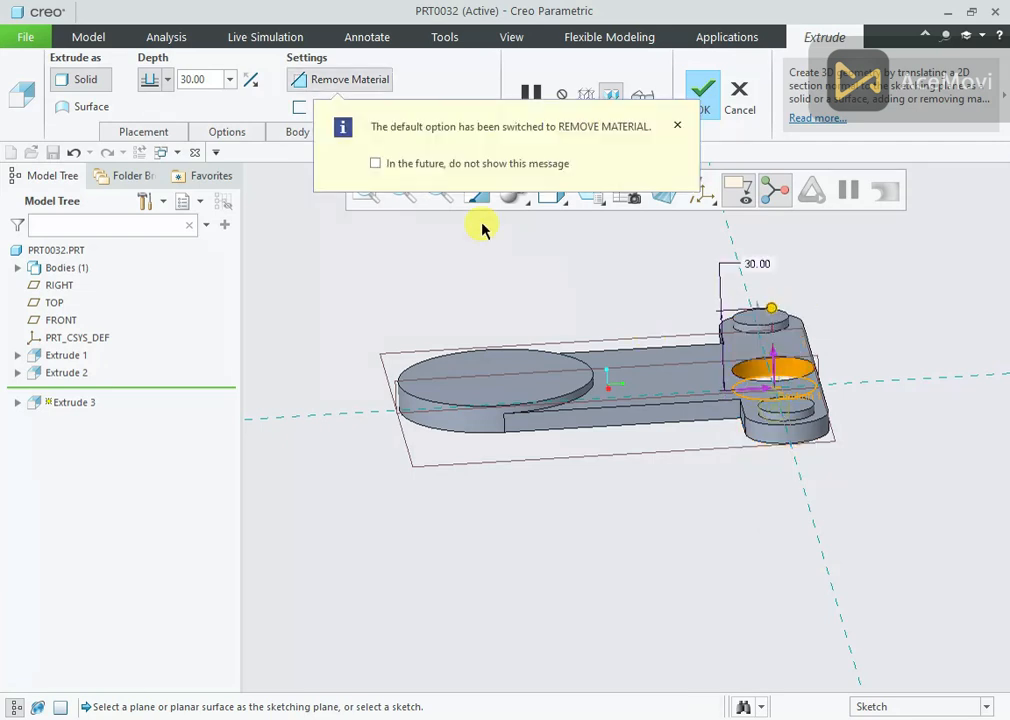
double_click(200, 78)
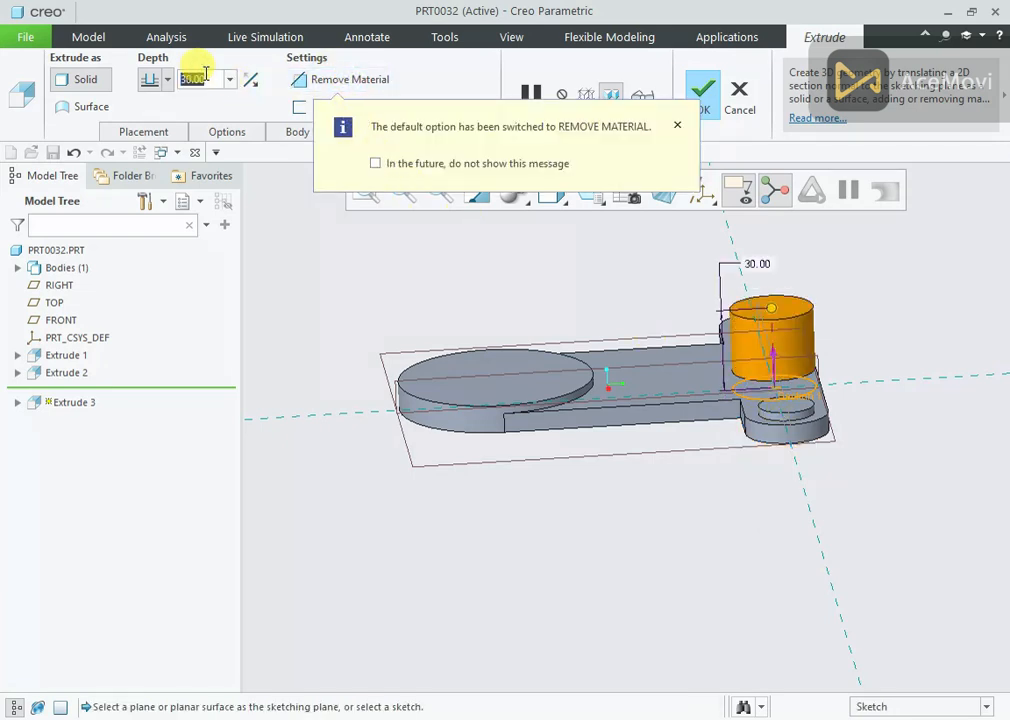
text(88)
key(Return)
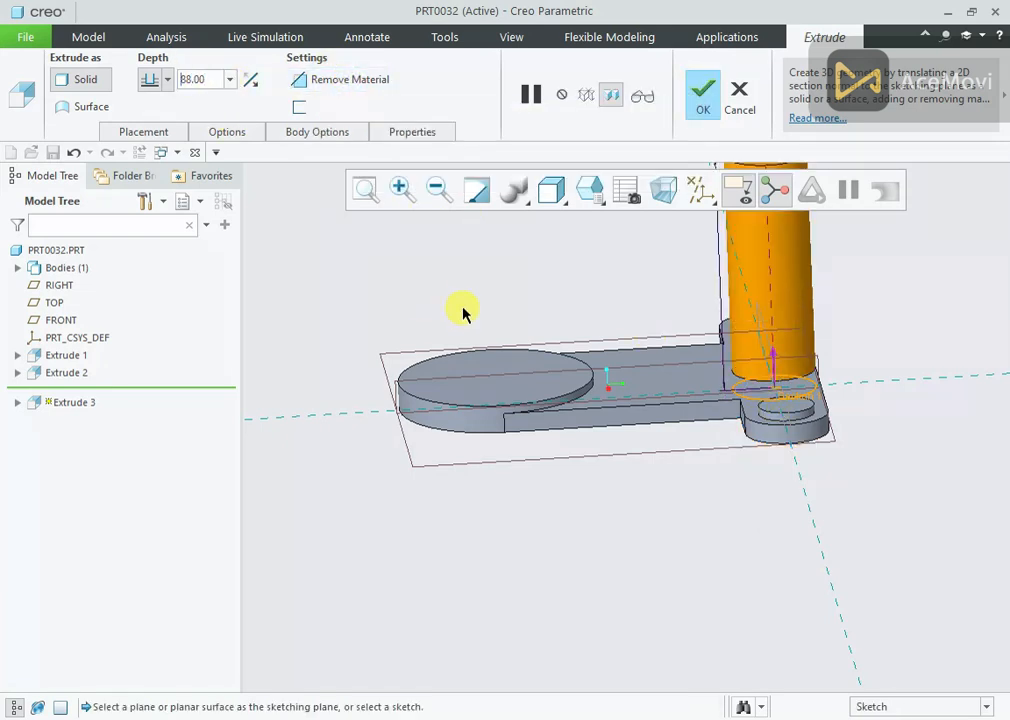
click(703, 110)
middle_drag(597, 345, 722, 497)
middle_drag(641, 325, 713, 323)
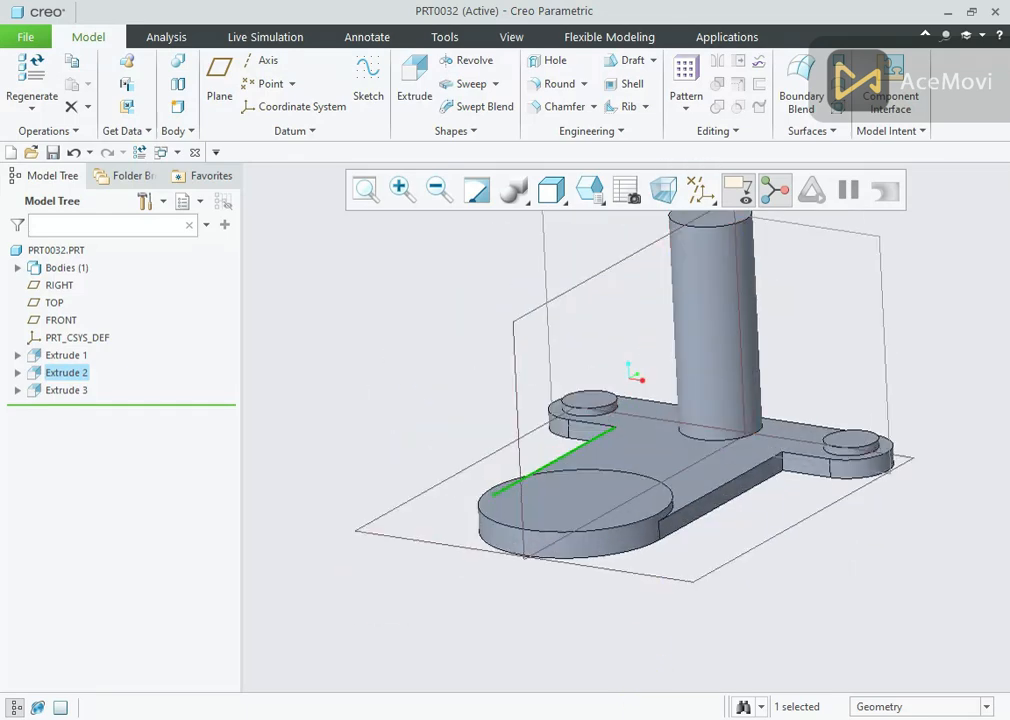
- Start an extrusion sketch on the vertical FRONT plane through the cylinder and both small pads, and orient it parallel to the screen
key(alt+Tab)
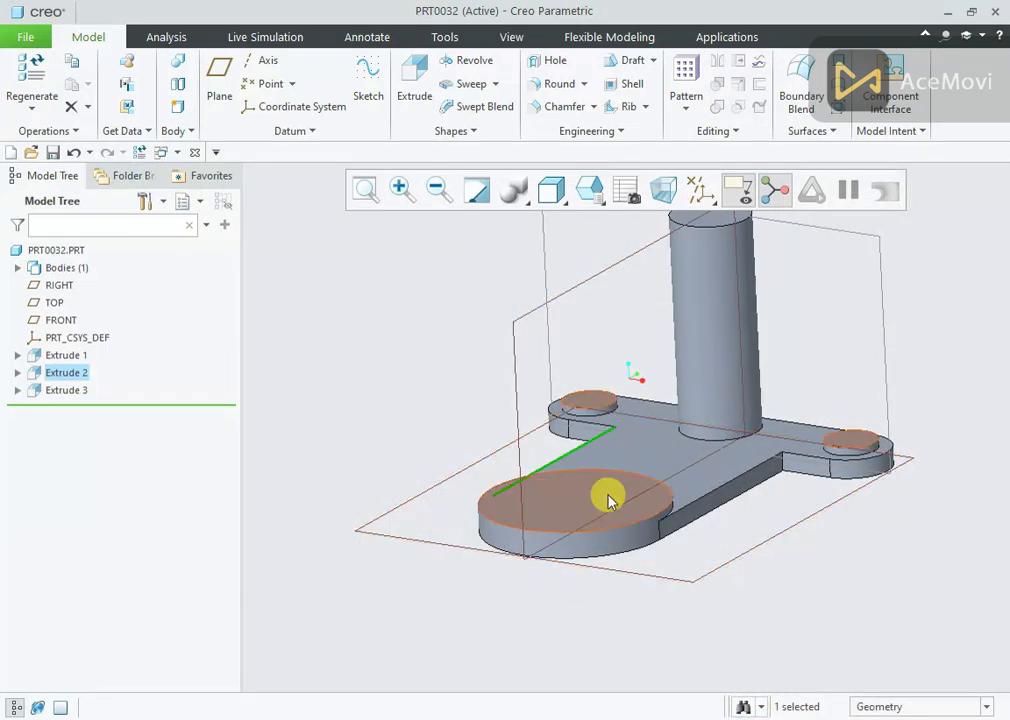
key(ctrl+d)
click(731, 325)
middle_drag(728, 320, 643, 263)
click(414, 80)
click(678, 200)
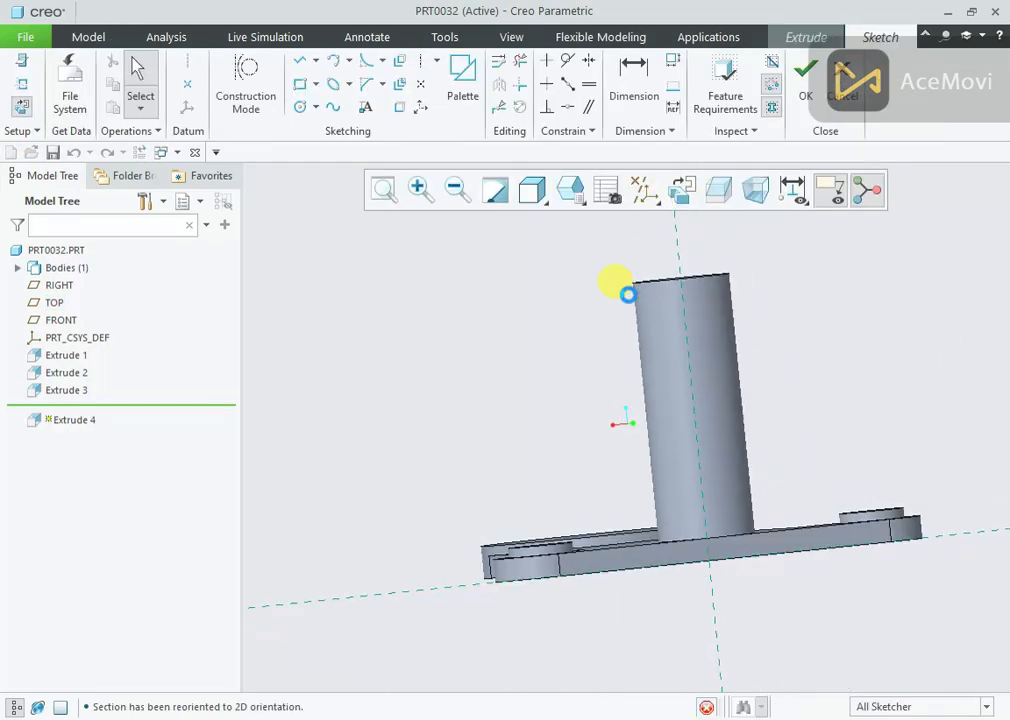
scroll(704, 475, down, 1)
scroll(570, 484, up, 1)
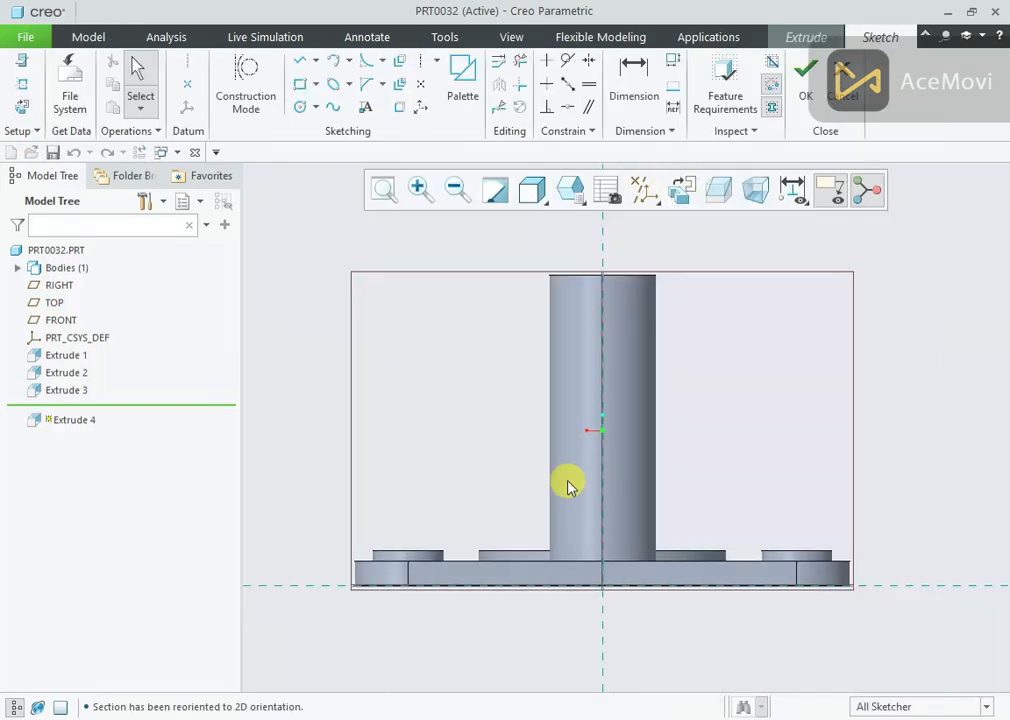
- Draw a closed profile sloping from the cylinder's top corners to the small pads' inner edges and running along the plate's top, and finish the sketch
right_click(315, 267)
click(351, 294)
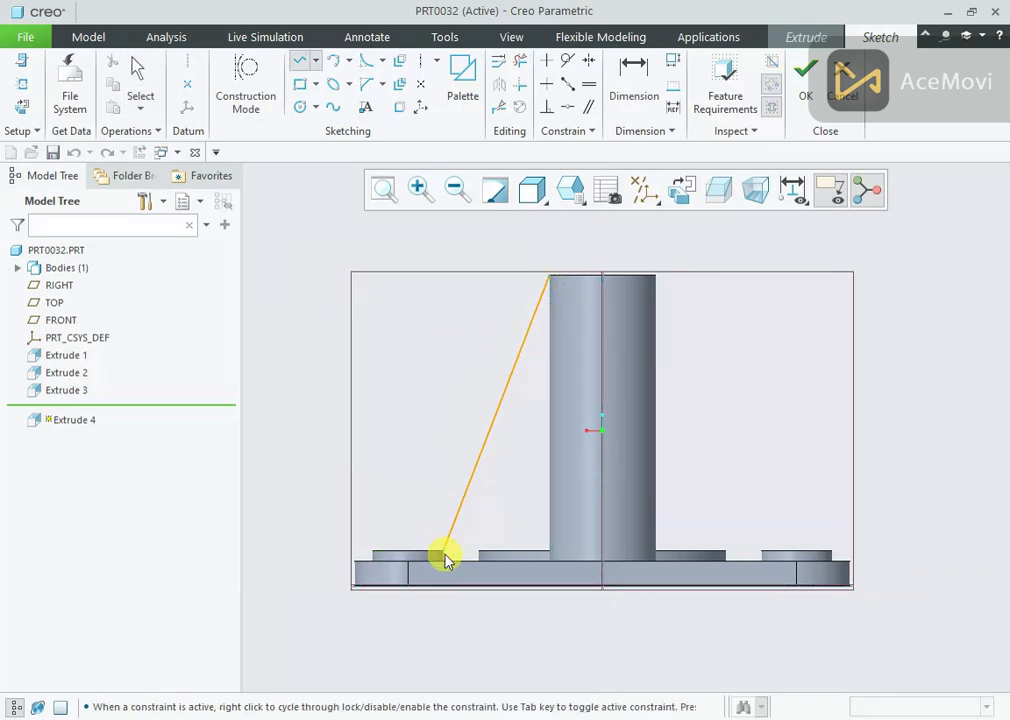
click(410, 551)
click(409, 561)
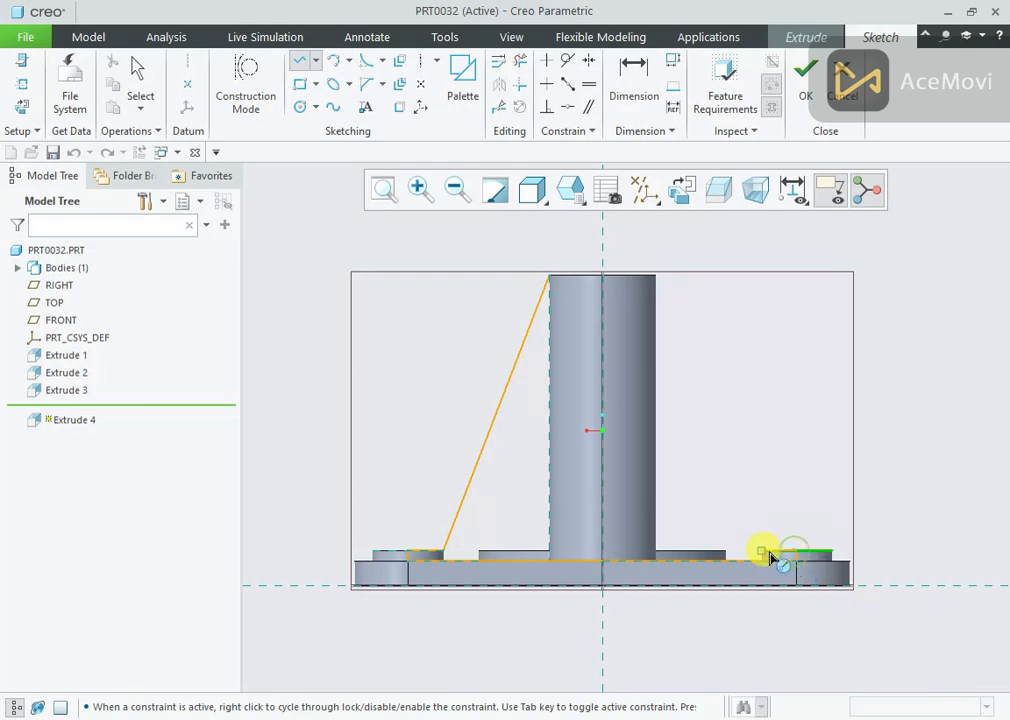
click(761, 551)
click(656, 275)
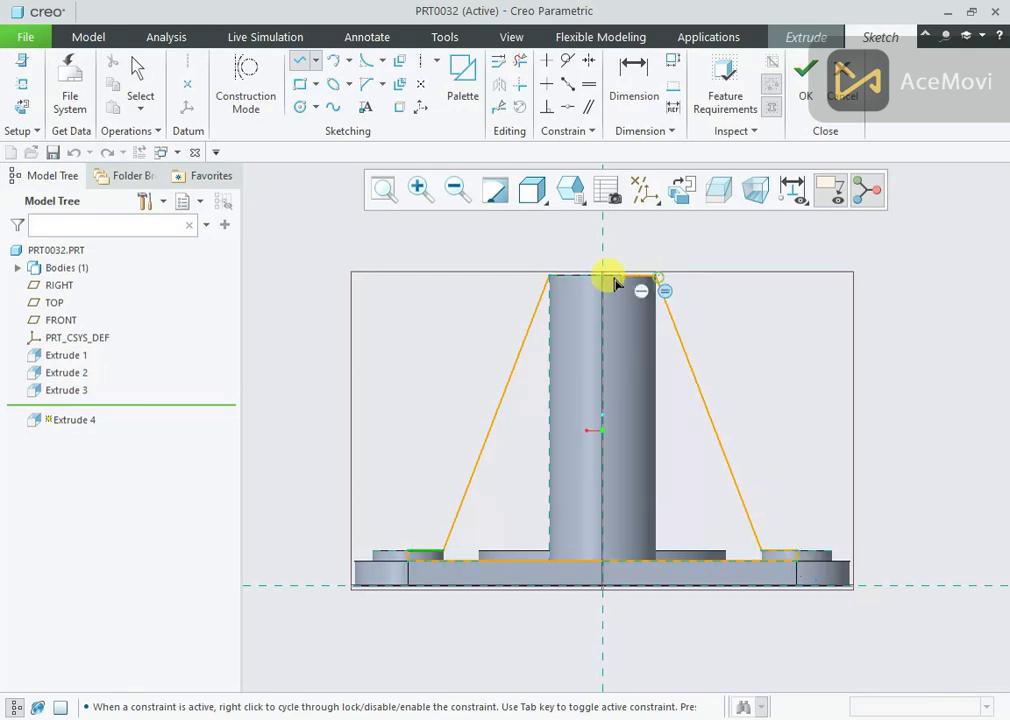
click(550, 277)
middle_click(507, 278)
middle_drag(507, 278, 665, 317)
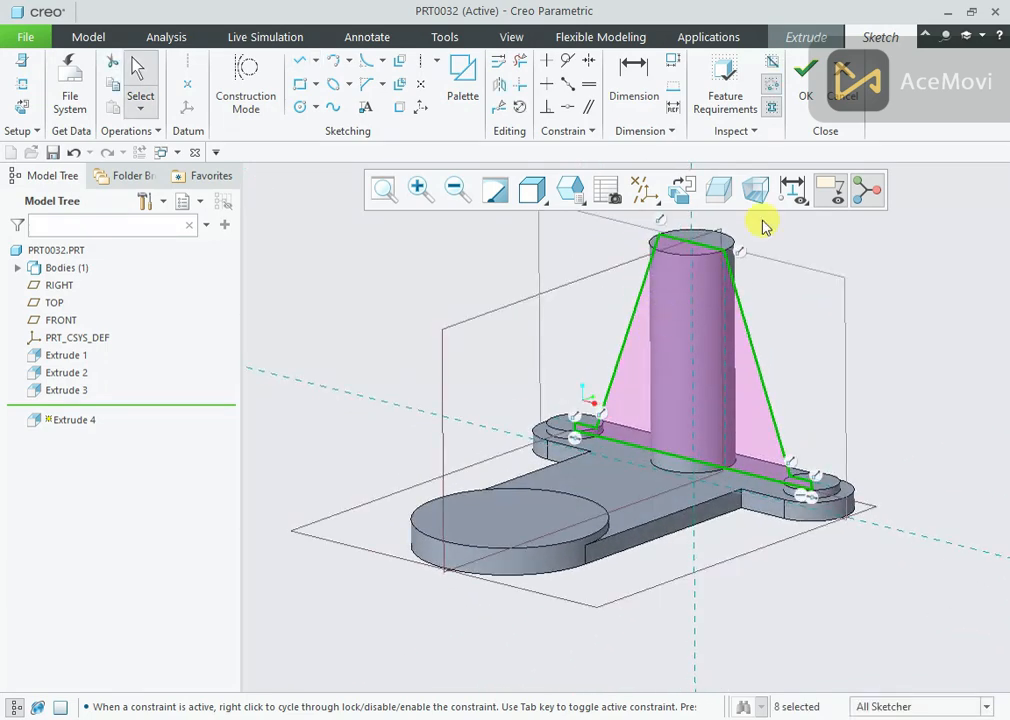
click(803, 76)
- Extrude the side web profile symmetrically about its sketch plane to a total depth of 8
scroll(730, 315, down, 2)
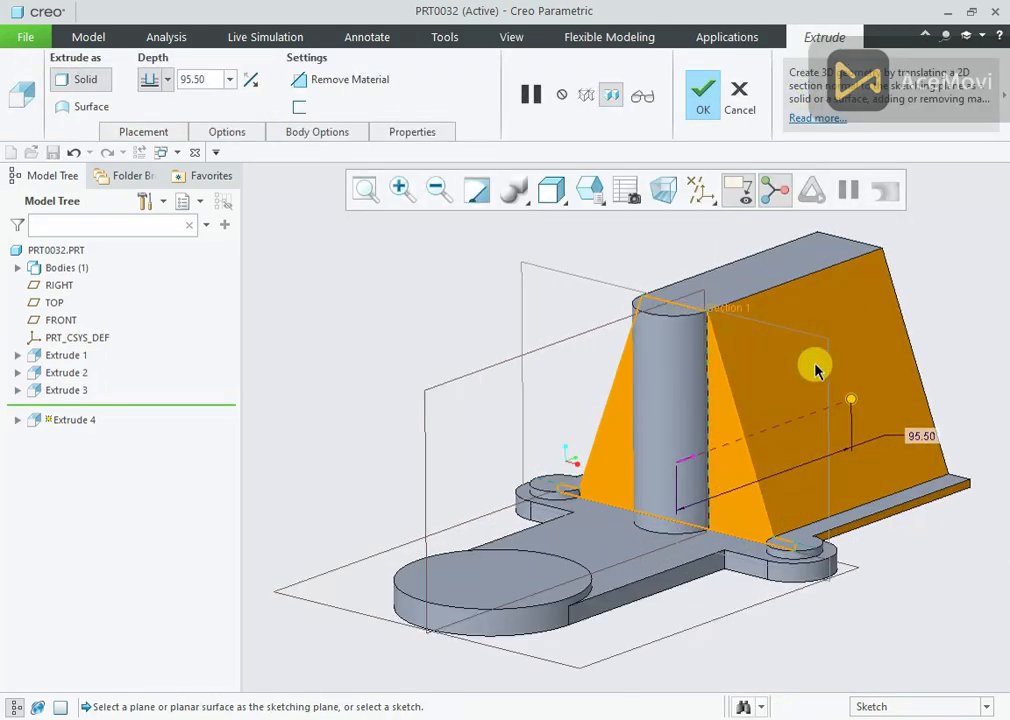
right_click(849, 404)
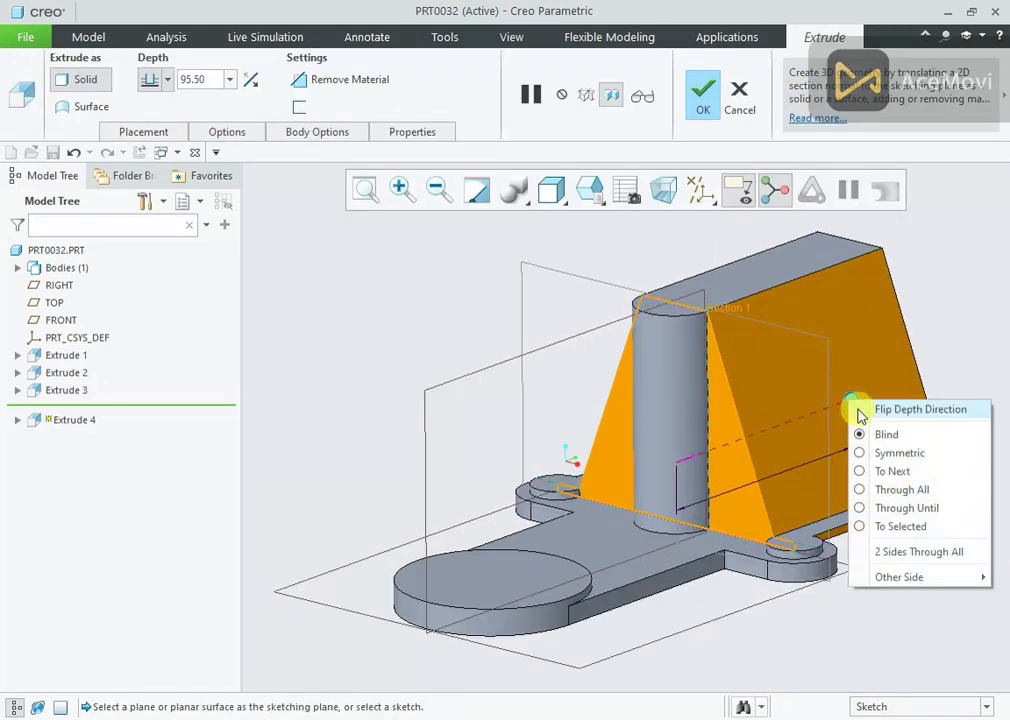
click(880, 453)
text(8)
key(Return)
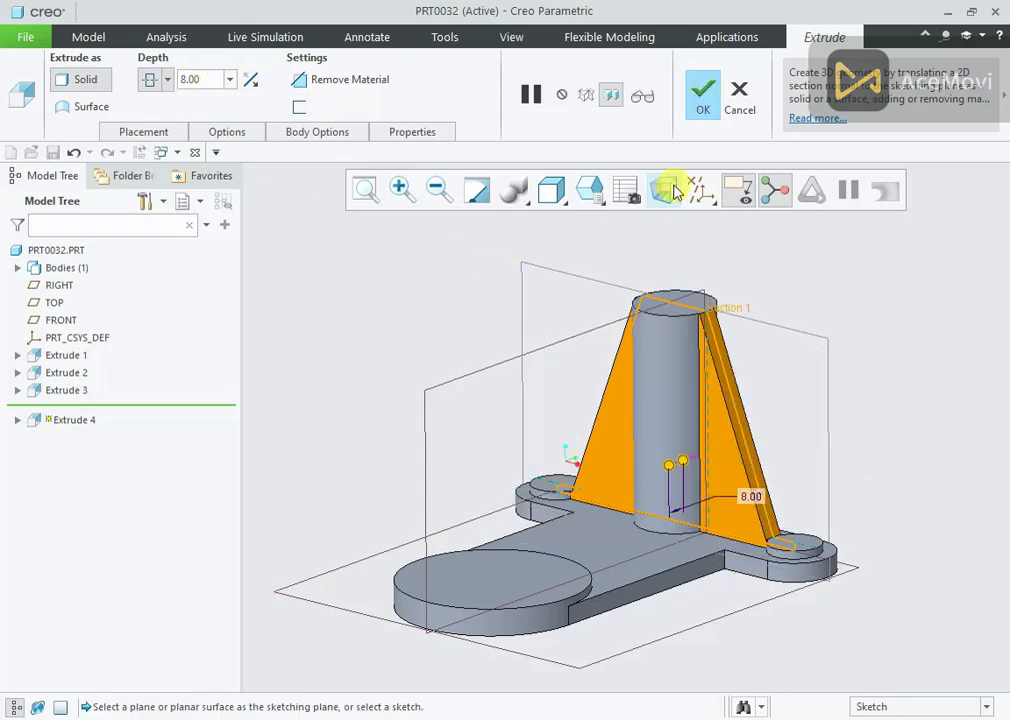
click(704, 98)
mouse_move(755, 255)
middle_down()
mouse_move(717, 250)
mouse_move(776, 243)
mouse_move(762, 262)
mouse_move(770, 255)
middle_up()
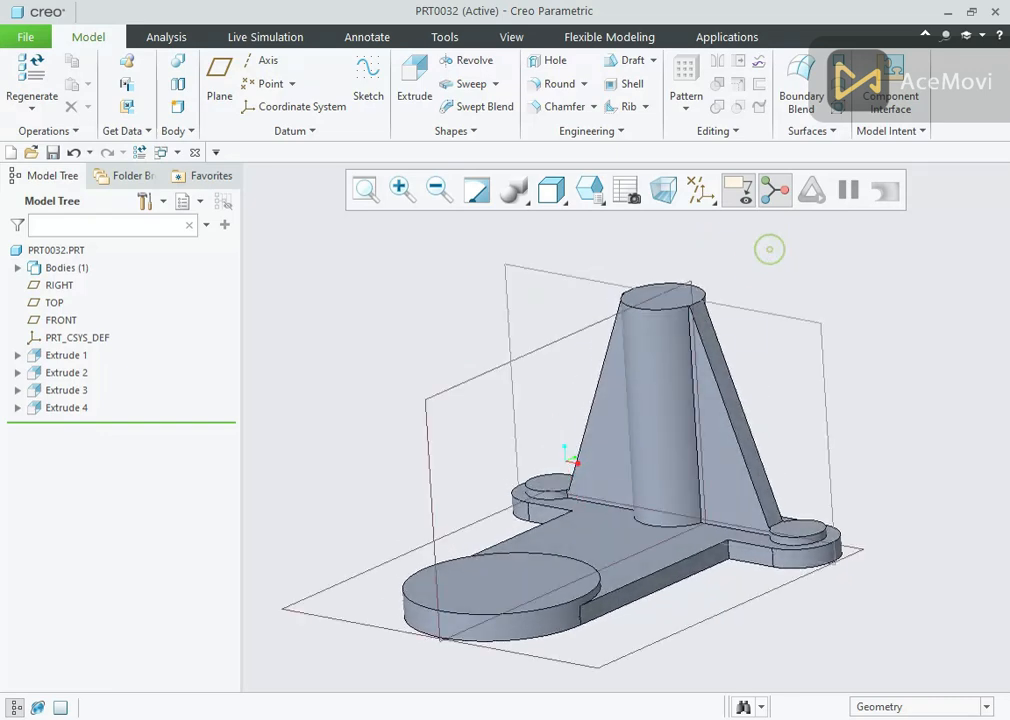
- Start an extrusion sketch on the top face of the large round pad and orient it parallel to the screen
click(557, 717)
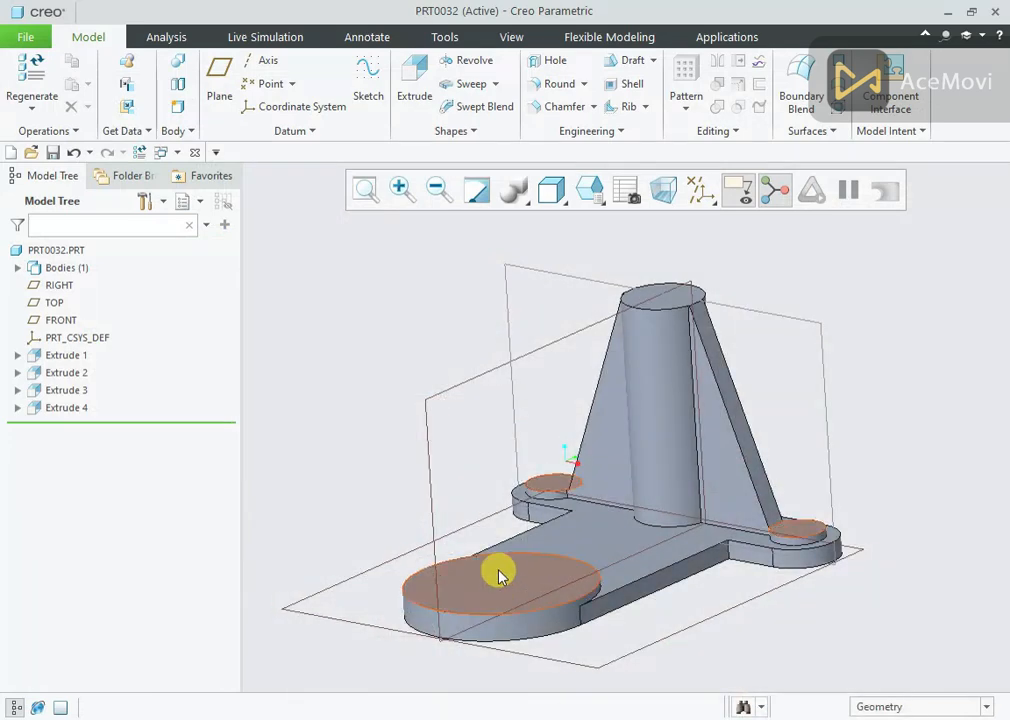
click(497, 571)
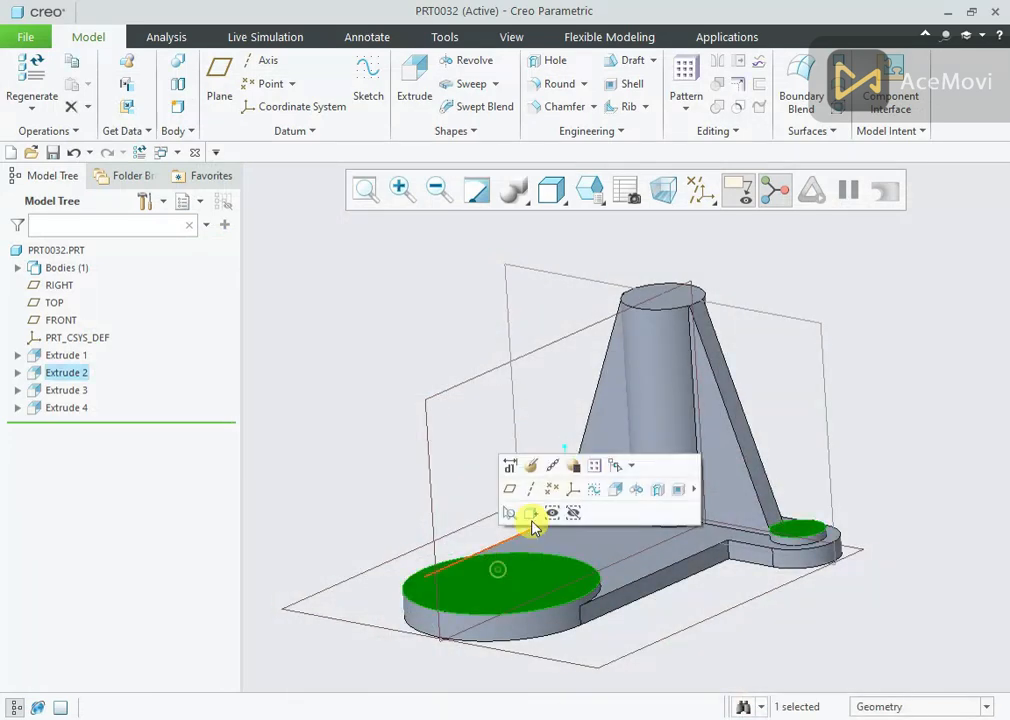
click(596, 490)
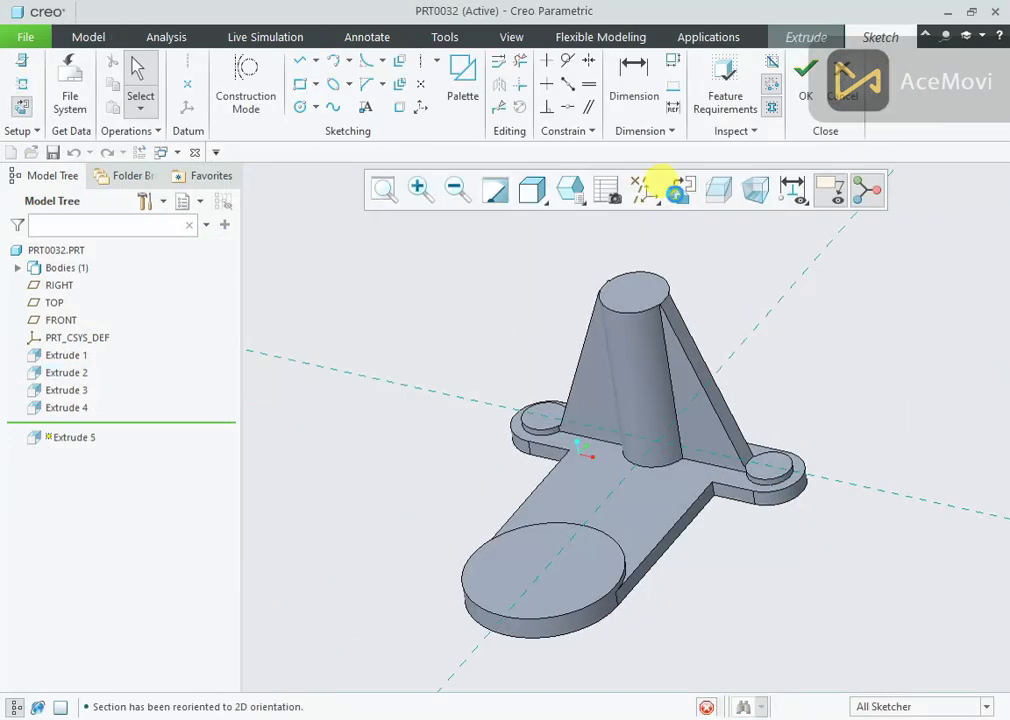
- Draw a circle concentric with the large round pad, set its diameter to 44, and finish the sketch
right_click(317, 384)
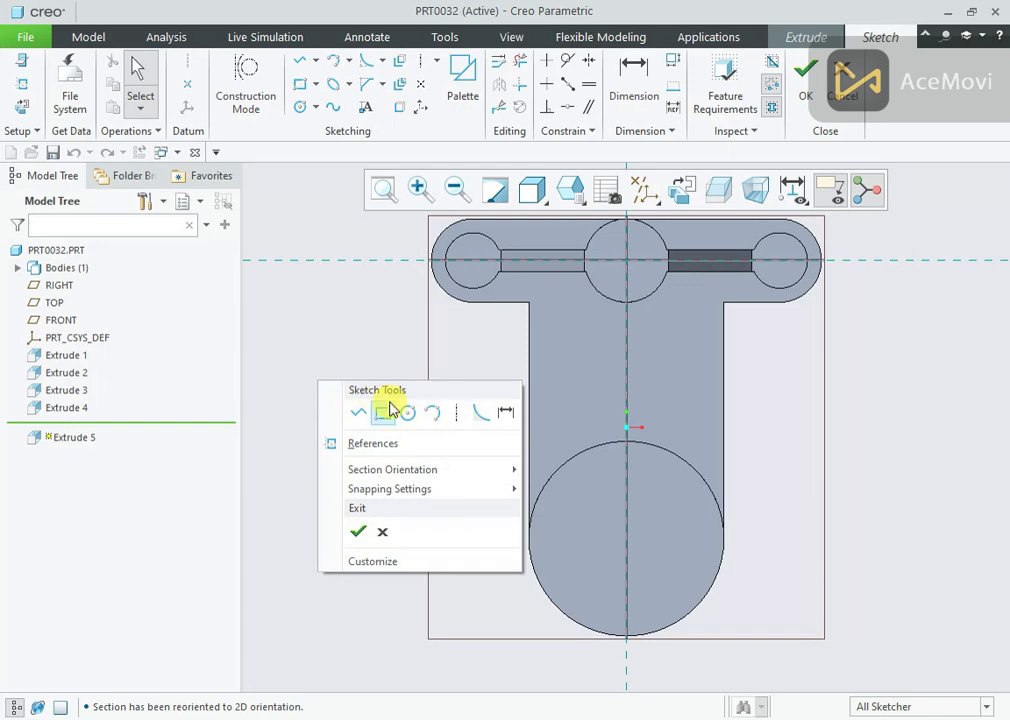
click(388, 412)
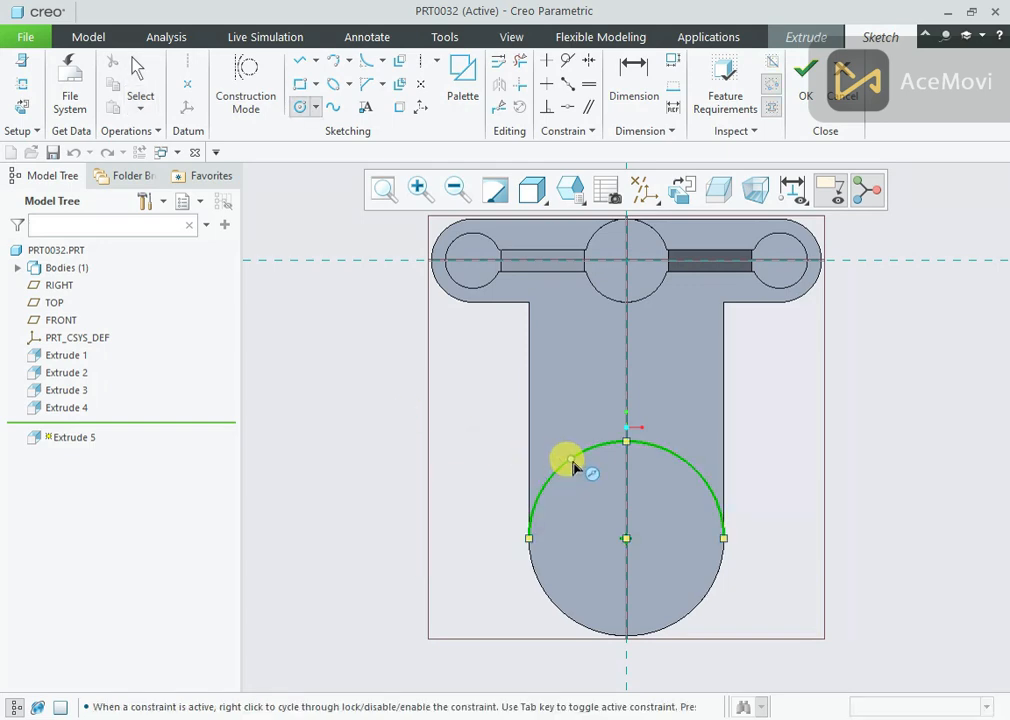
click(626, 538)
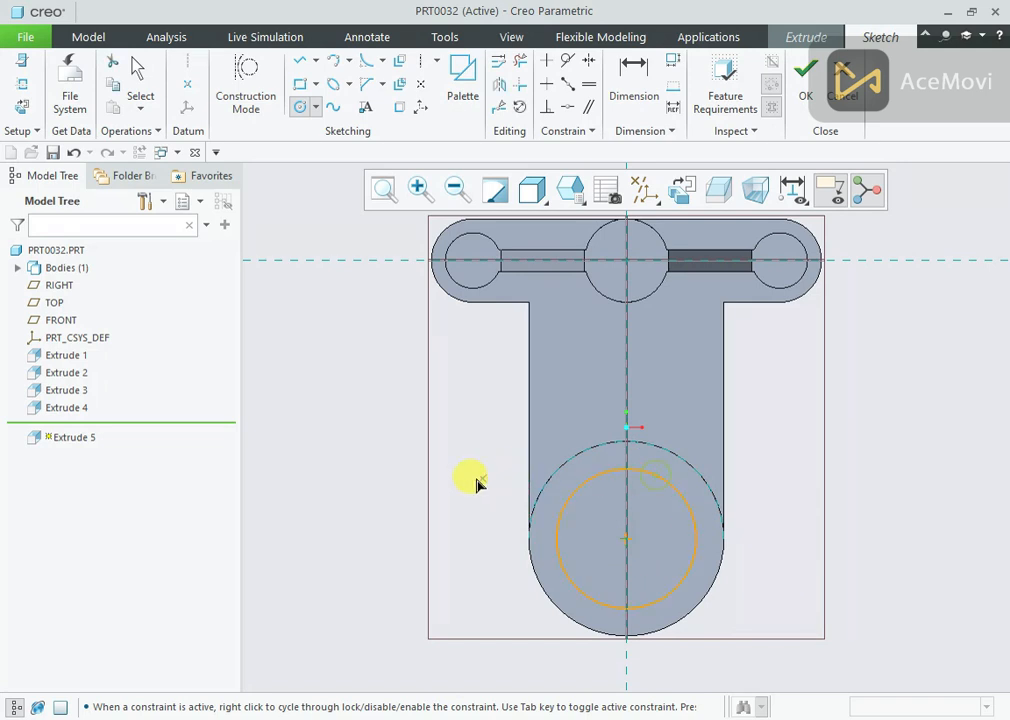
scroll(475, 481, up, 1)
middle_click(475, 482)
double_click(503, 472)
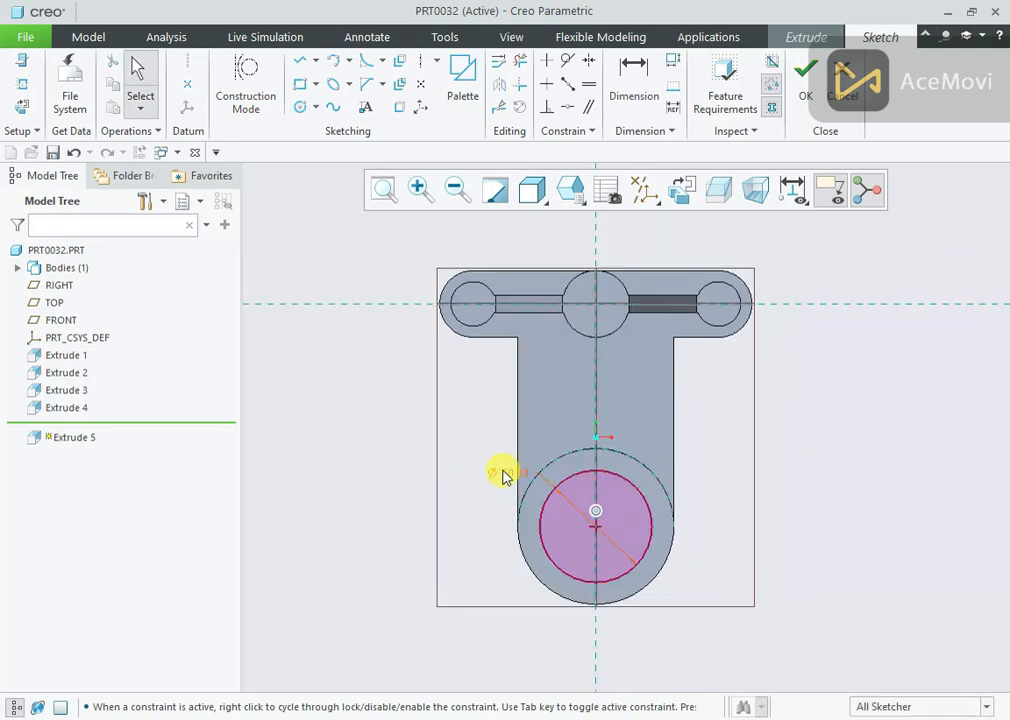
text(44)
key(Return)
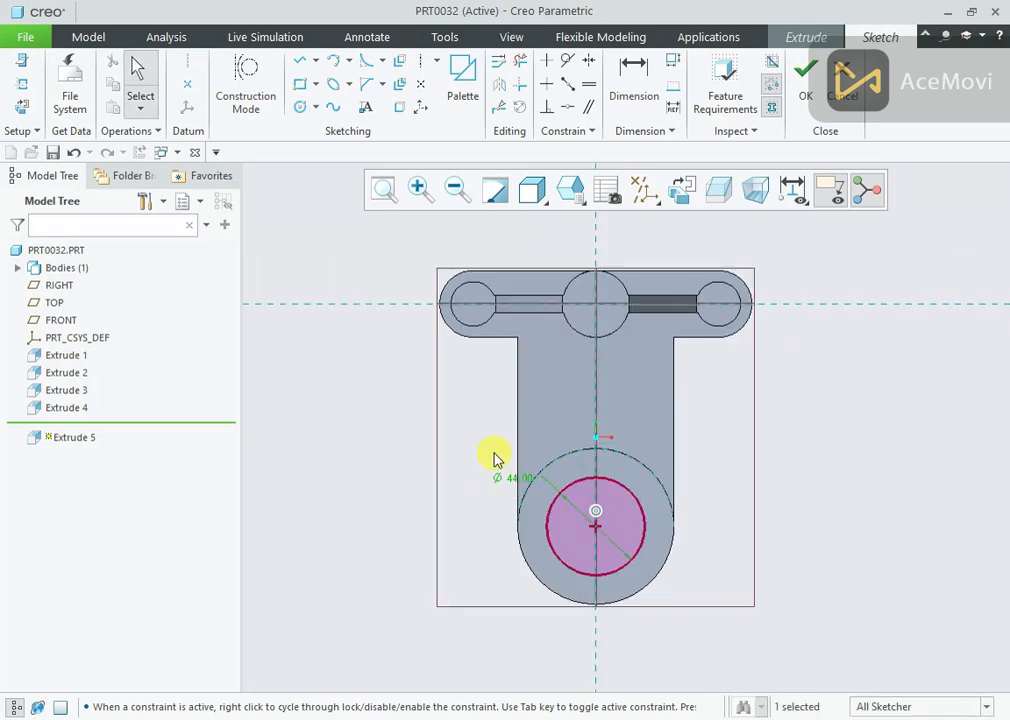
click(800, 84)
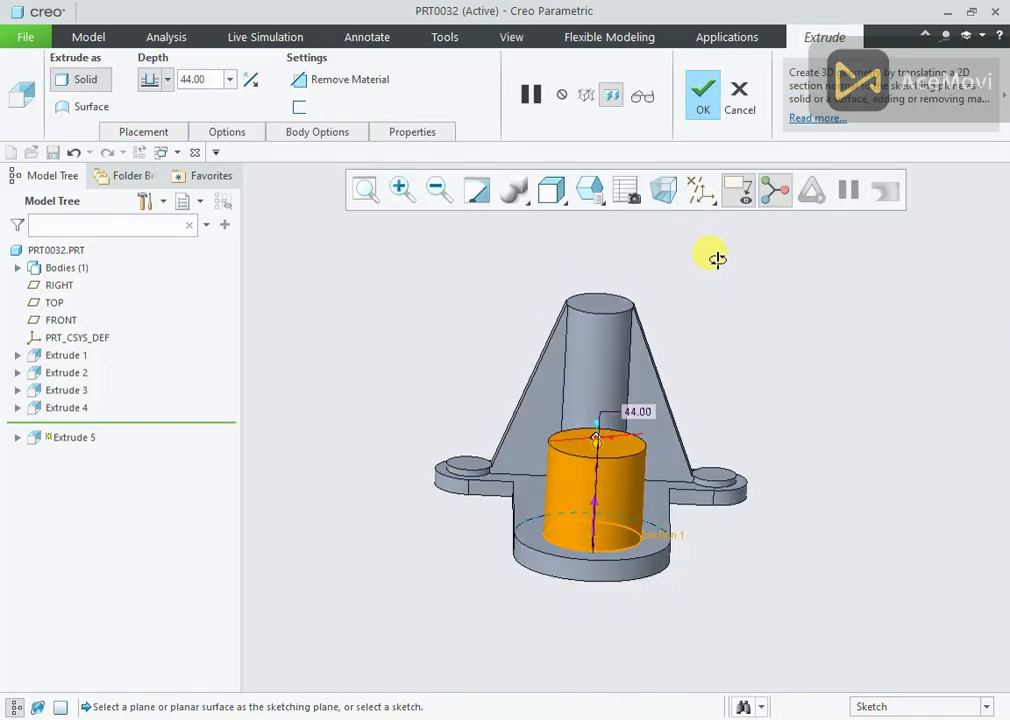
- Extrude the circle upward from the large round pad to a depth of 23
text(23)
key(Return)
click(705, 95)
middle_drag(755, 282, 694, 275)
scroll(688, 290, up, 3)
scroll(690, 280, down, 2)
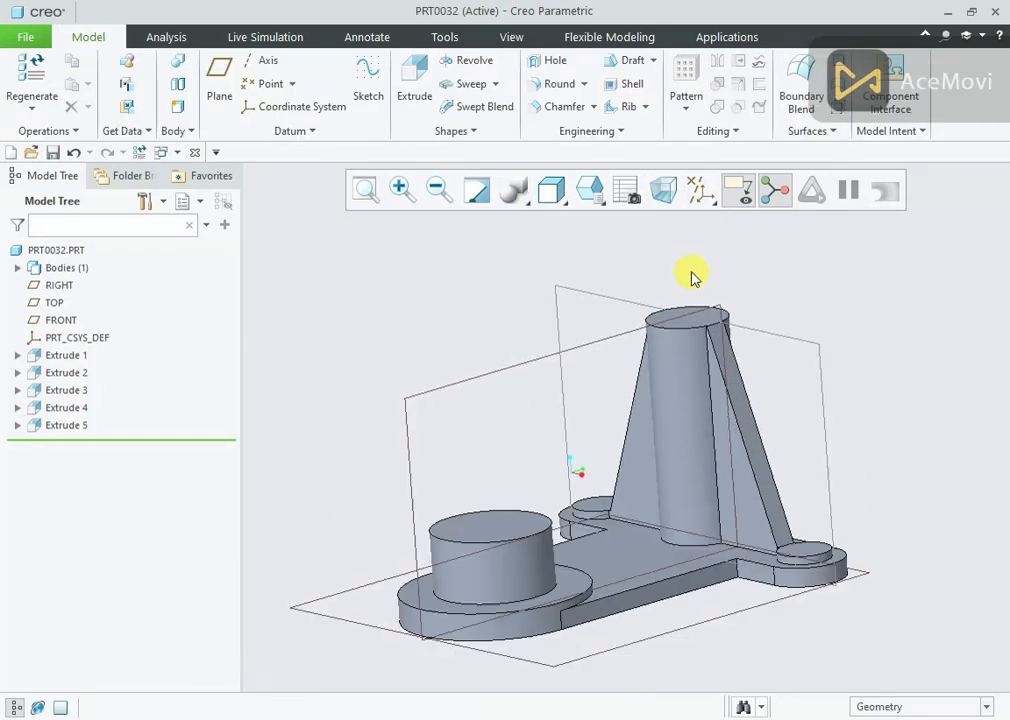
- Check the reference drawing, then start a Profile Rib sketch on the RIGHT plane and orient it parallel to the screen
click(556, 718)
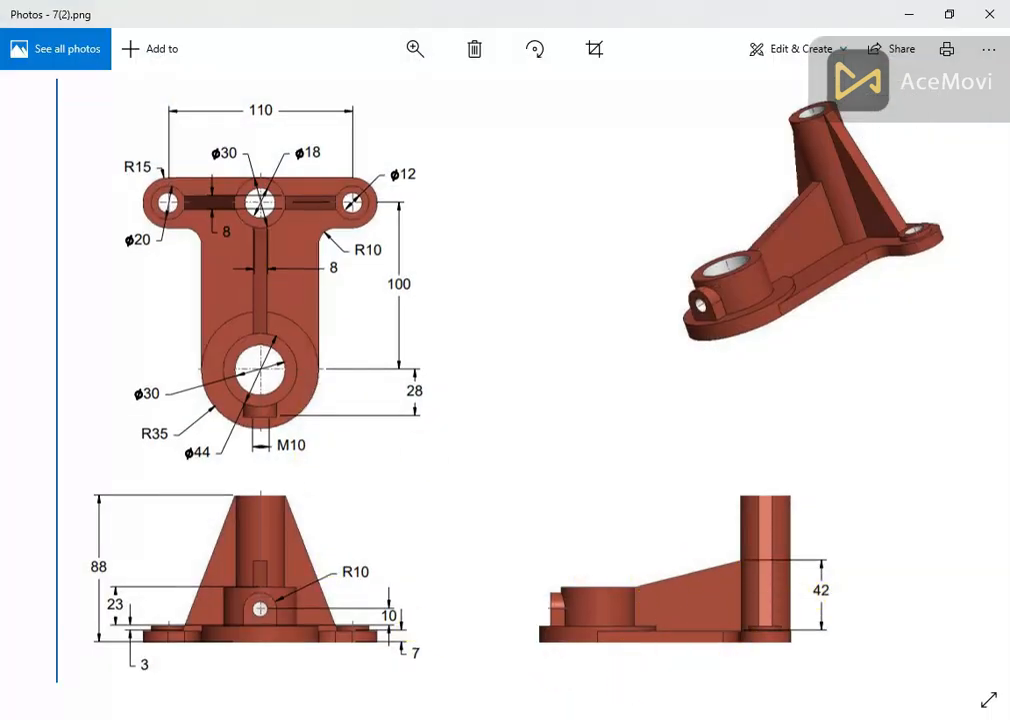
click(624, 718)
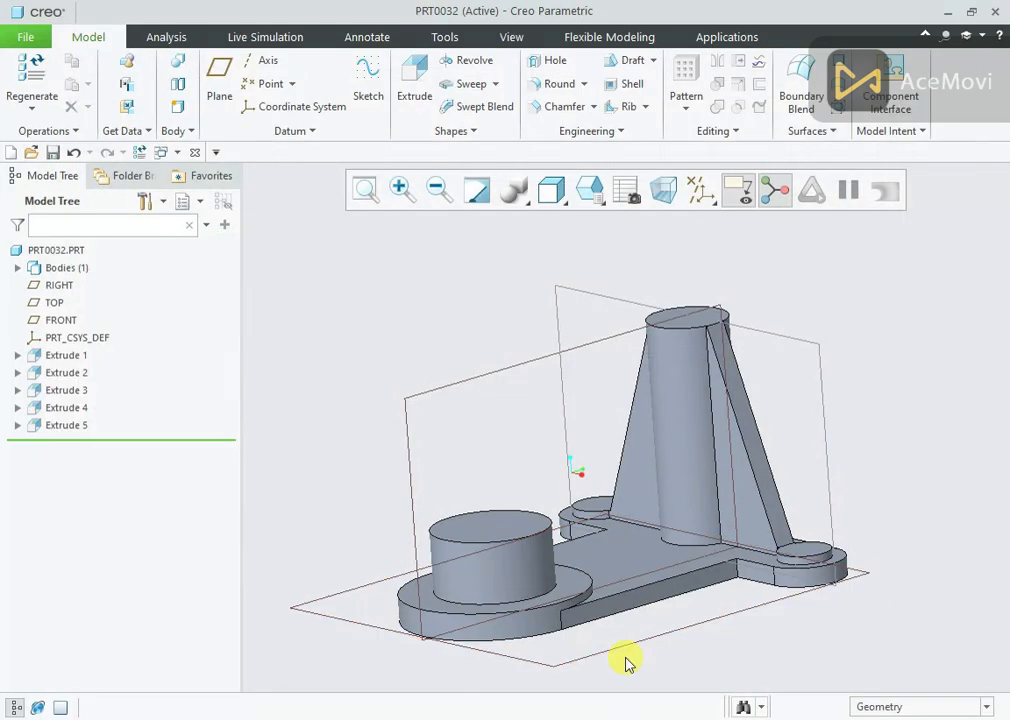
click(588, 350)
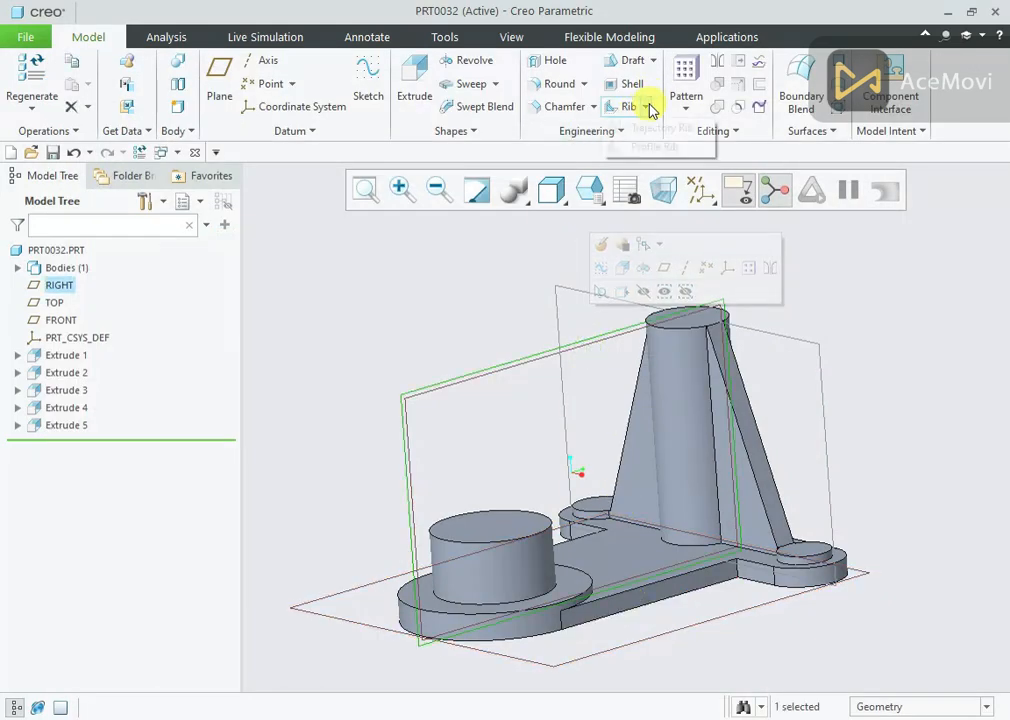
click(646, 106)
click(650, 146)
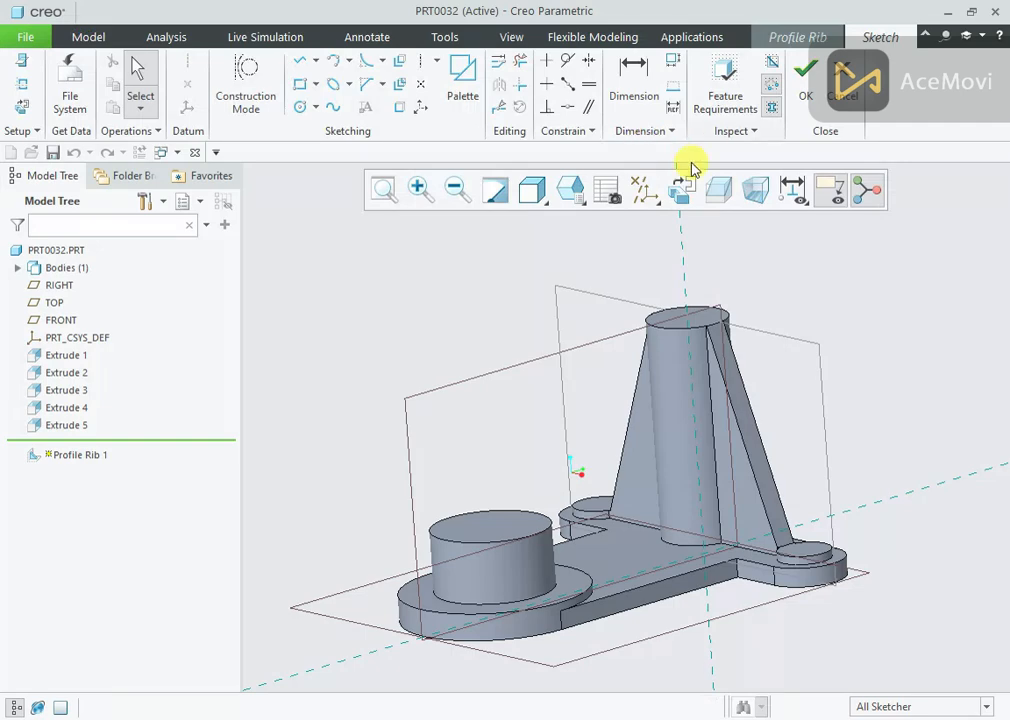
click(681, 186)
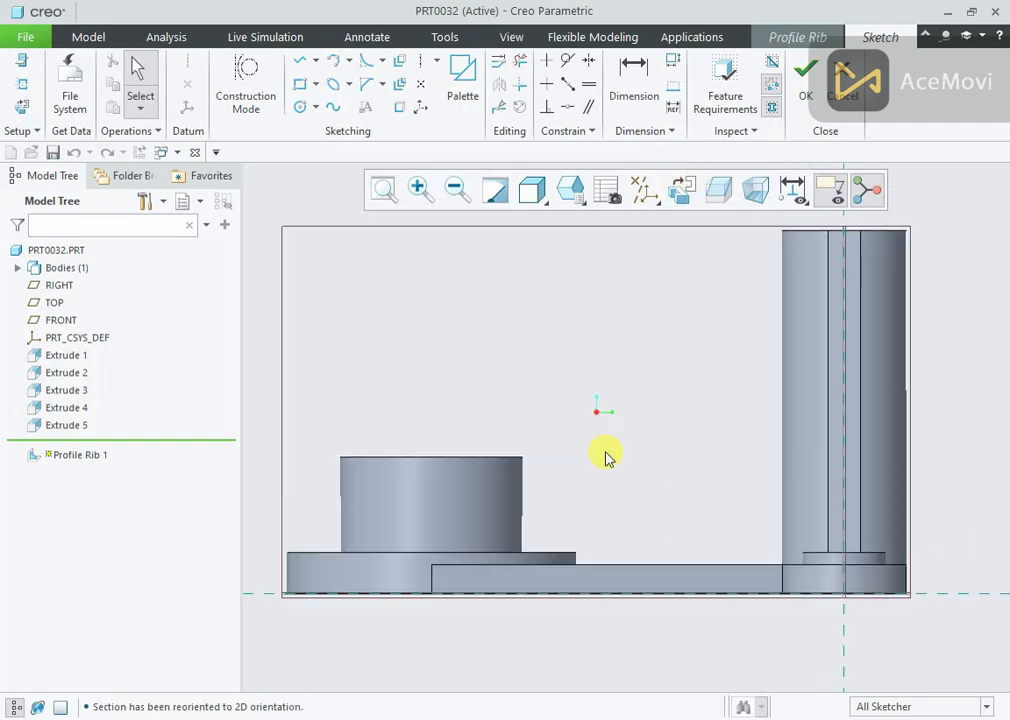
- Draw the rib line from the round boss's upper corner to the cylinder's near edge, ending about 53 above the base plate's top face
right_click(509, 312)
click(543, 338)
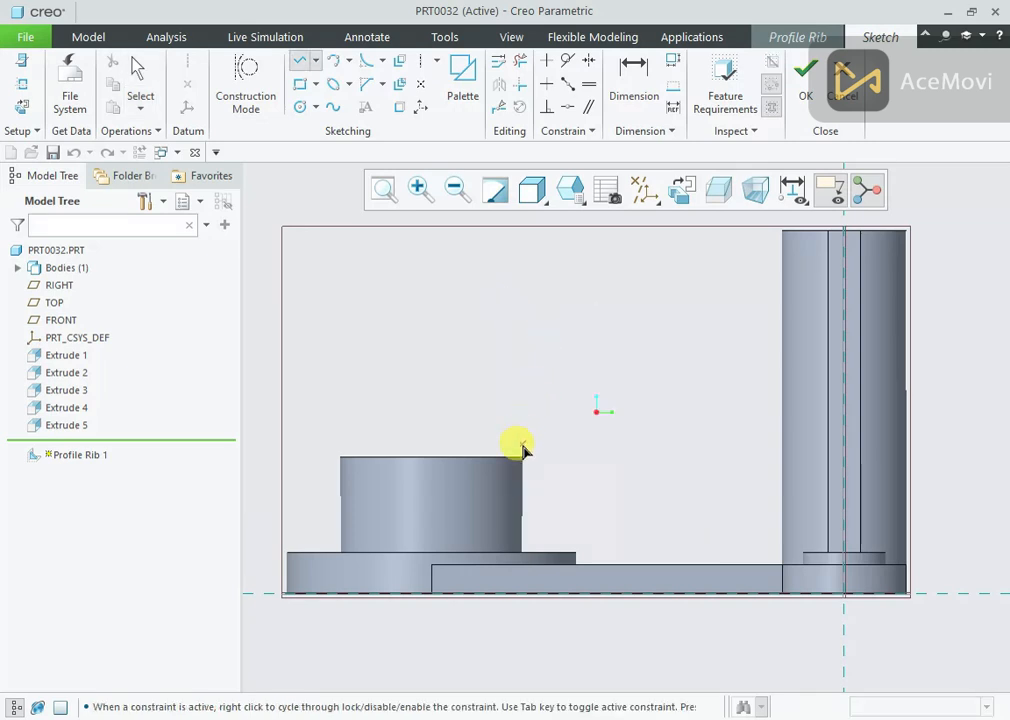
middle_click(713, 331)
- Dimension the rib line's upper end 44 above the base plate's top face and finish the sketch
right_click(652, 306)
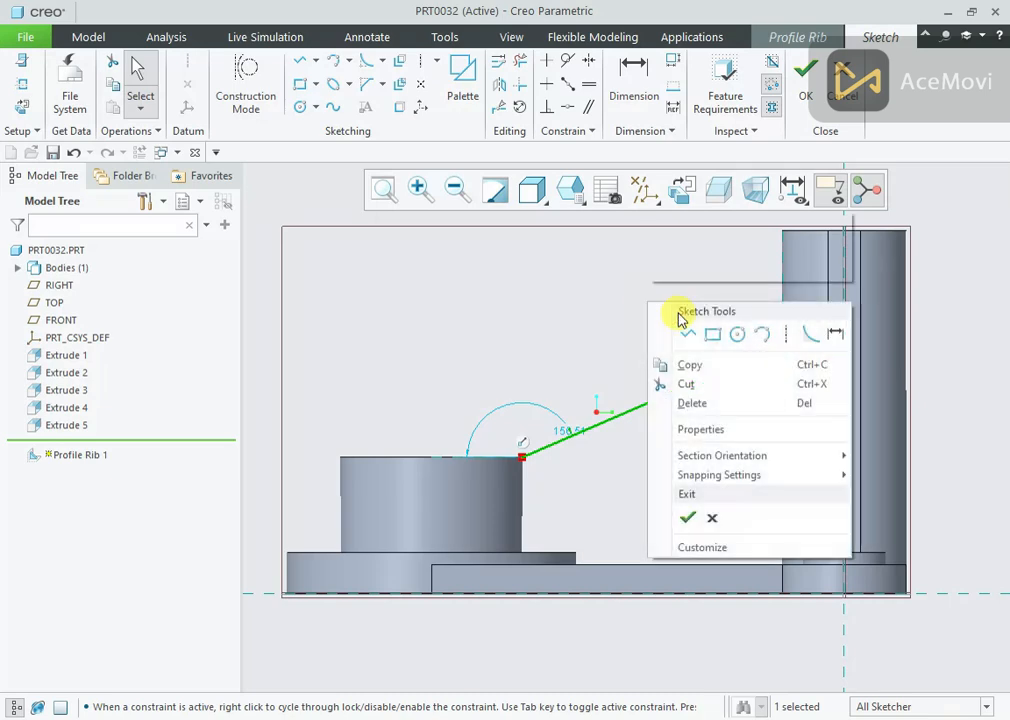
click(830, 329)
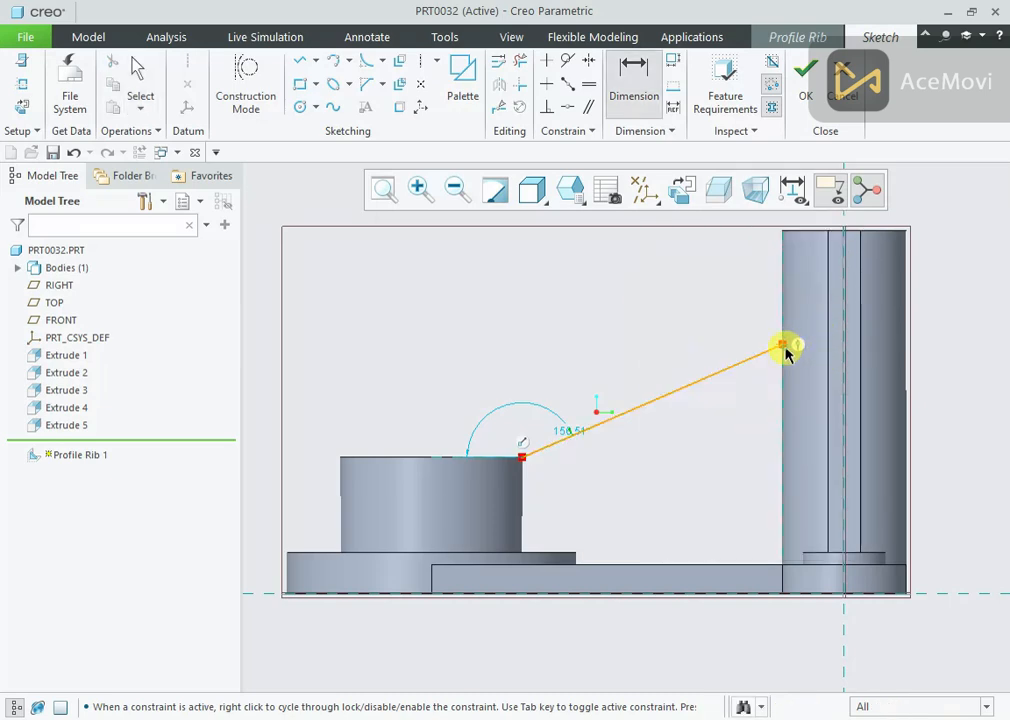
middle_click(723, 470)
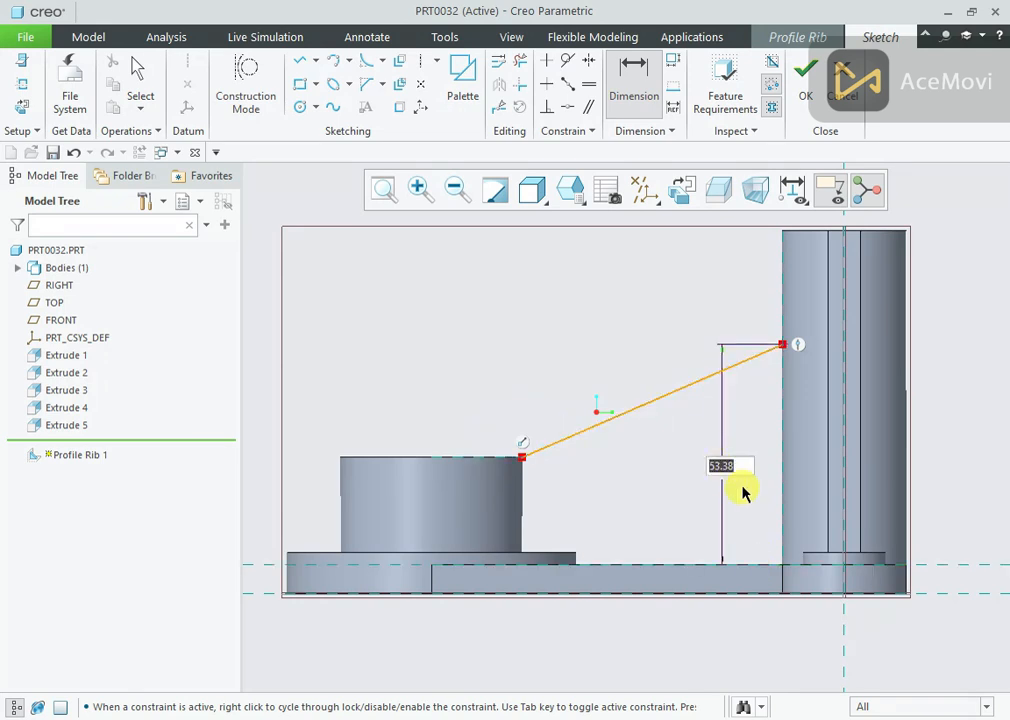
text(44)
key(Return)
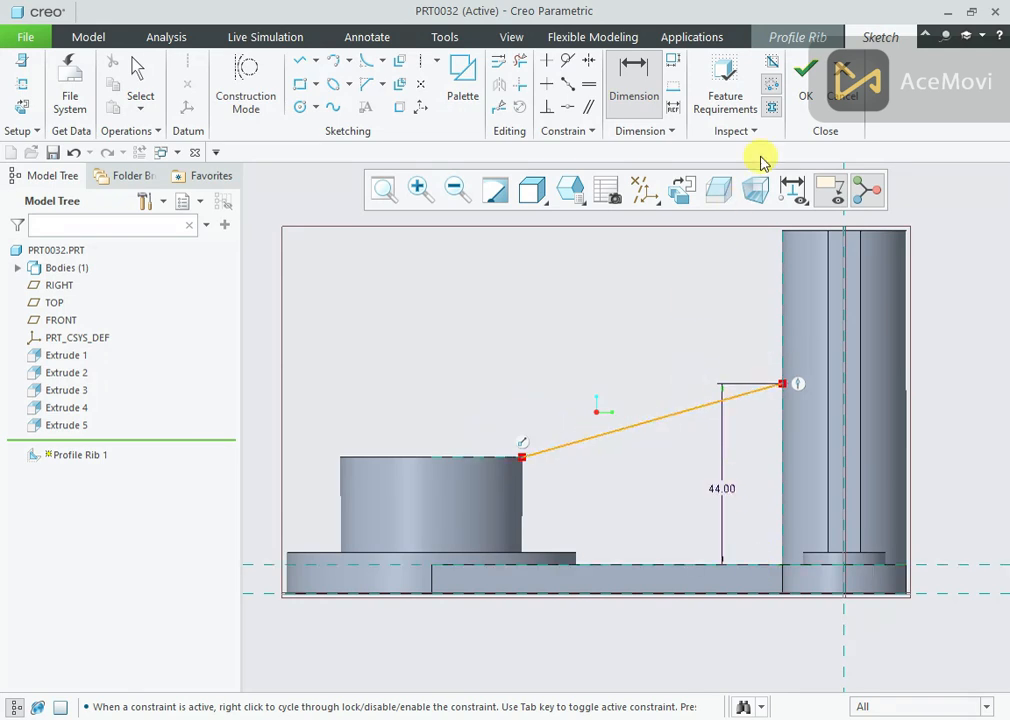
click(798, 95)
- Point the rib's material toward the base, check the reference drawing for its thickness, and create it 8 thick
click(593, 410)
middle_drag(581, 330, 615, 349)
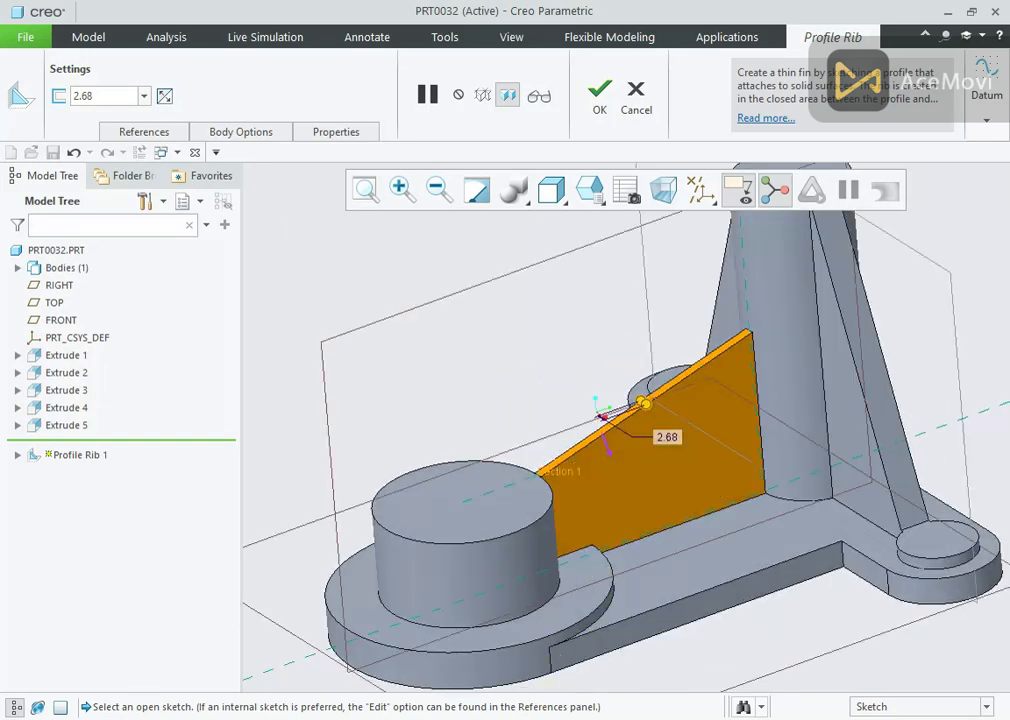
key(alt+Tab)
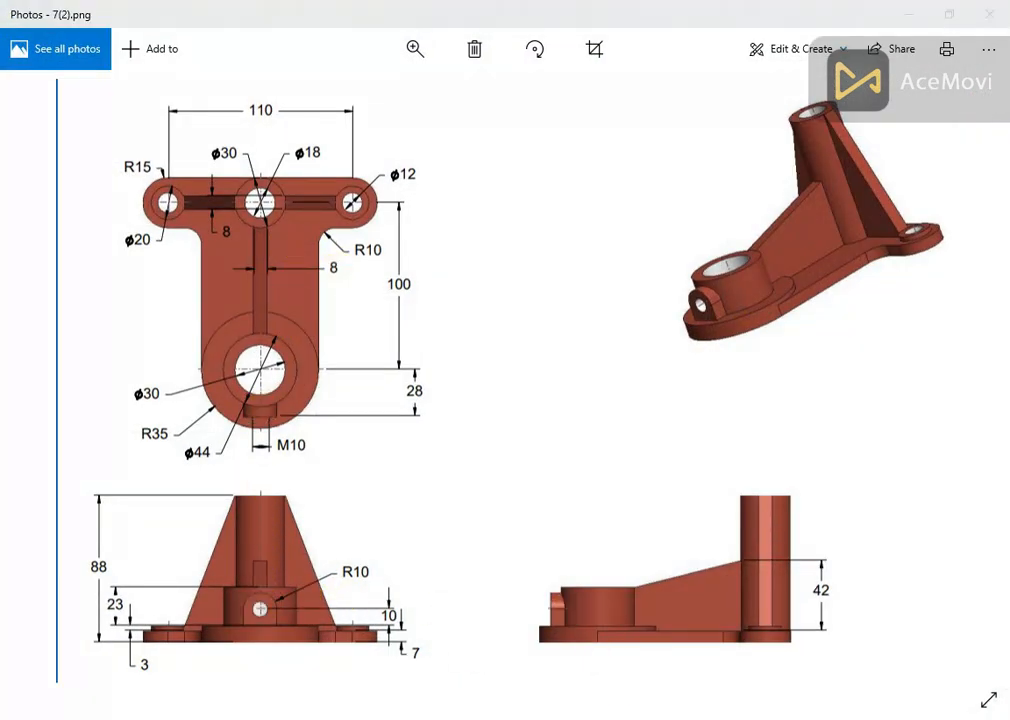
key(alt+Tab)
text(8)
key(Return)
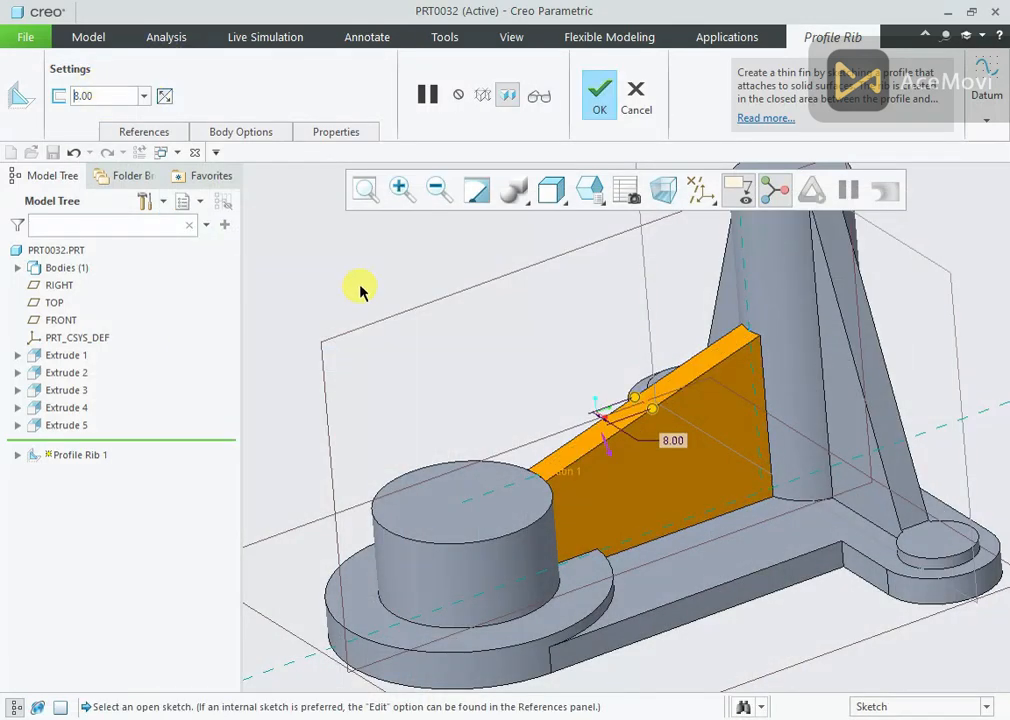
click(603, 108)
- Check the reference drawing for the small lug's dimensions, then start a datum plane offset from the TOP plane
middle_drag(575, 293, 546, 294)
scroll(546, 294, down, 1)
scroll(562, 400, up, 2)
scroll(568, 344, down, 2)
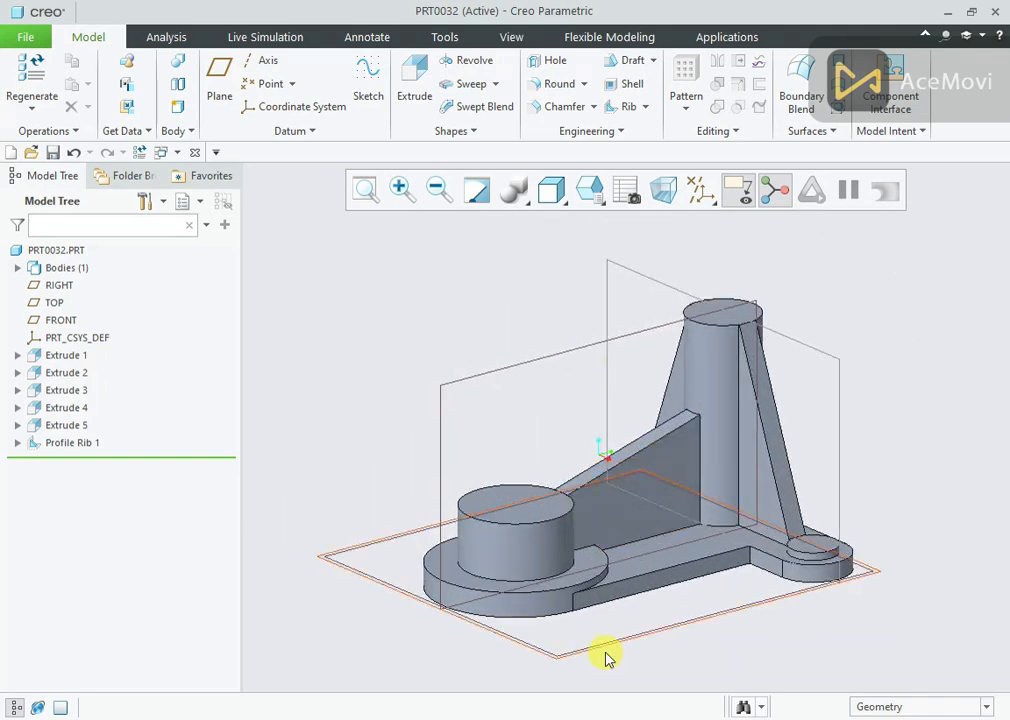
key(alt+Tab)
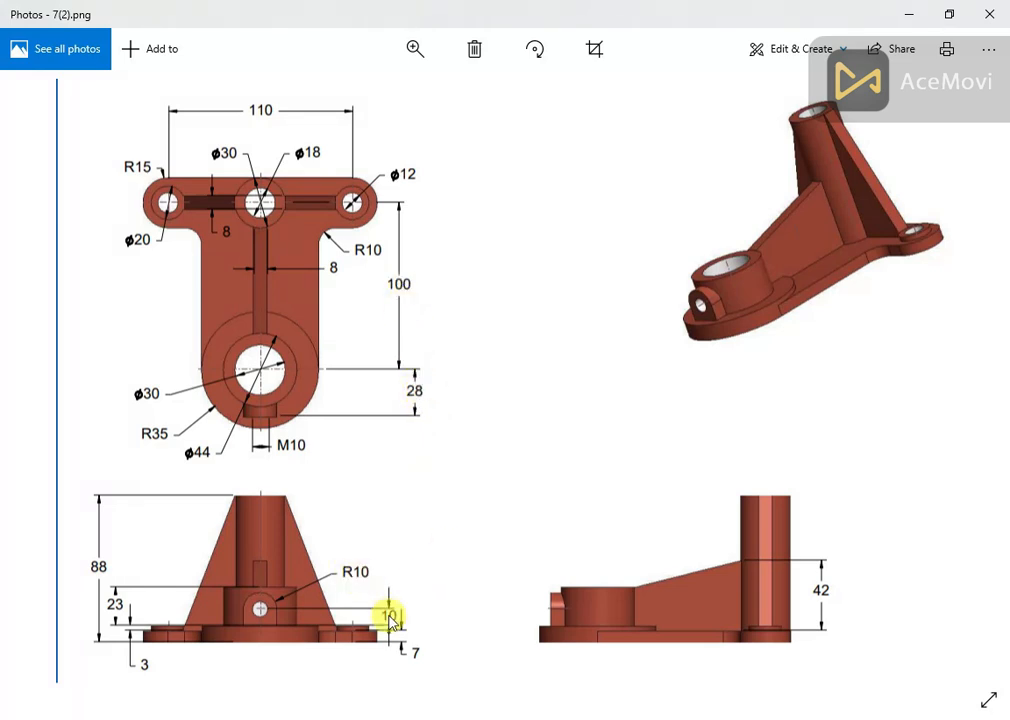
click(595, 719)
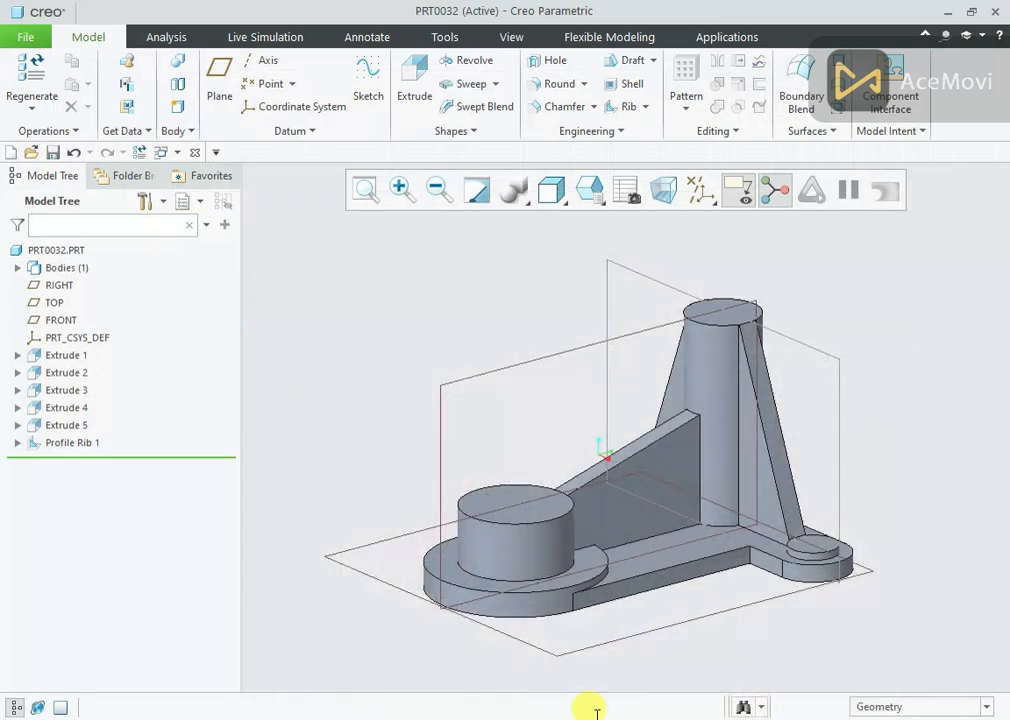
click(646, 281)
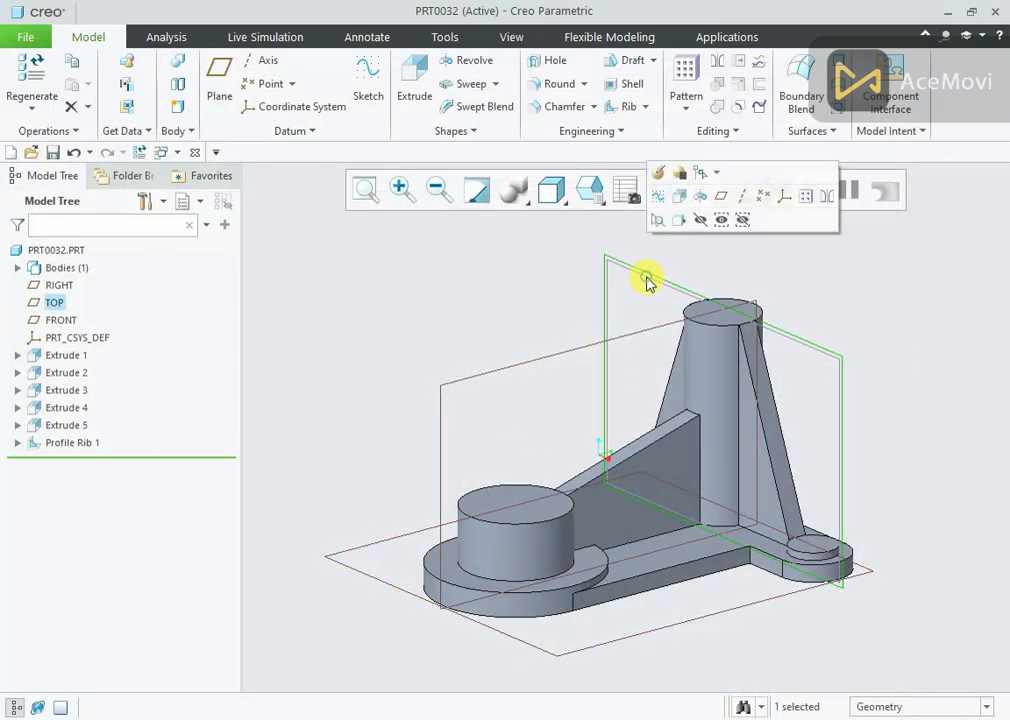
click(720, 196)
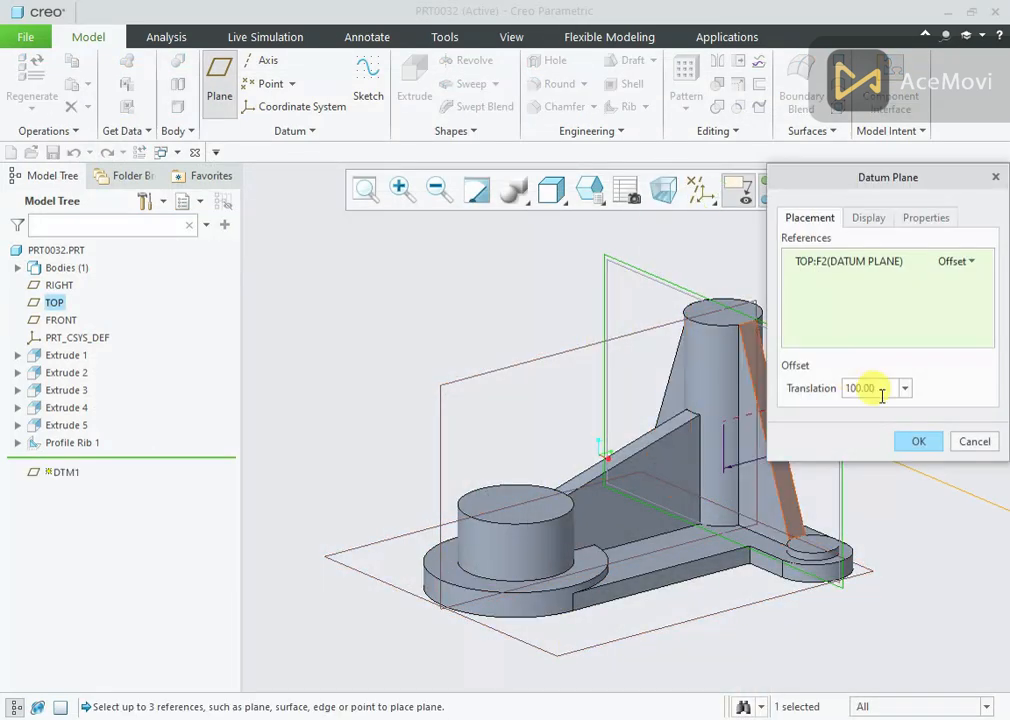
- Set the datum plane's offset to 100 on the round boss side of the TOP plane and create it
scroll(518, 460, up, 2)
drag(900, 187, 222, 91)
drag(833, 388, 408, 466)
double_click(419, 553)
text(100.00)
key(Return)
click(241, 346)
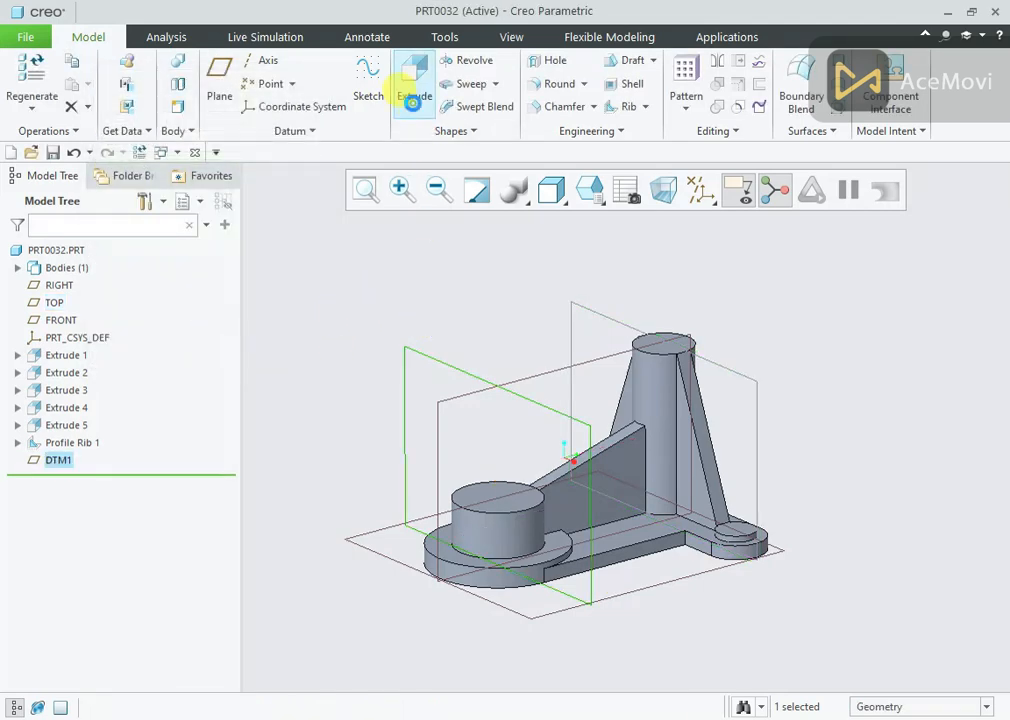
- Start an extrusion sketch on the new datum plane, with the view direction flipped and the RIGHT plane oriented to the Right
click(412, 88)
click(681, 190)
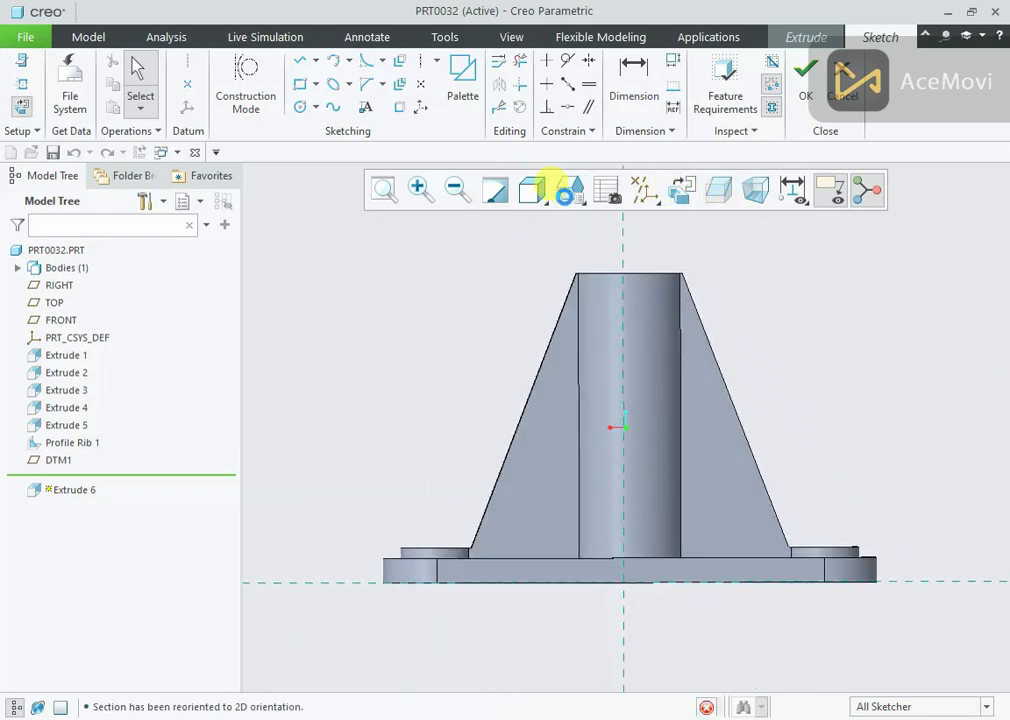
click(24, 70)
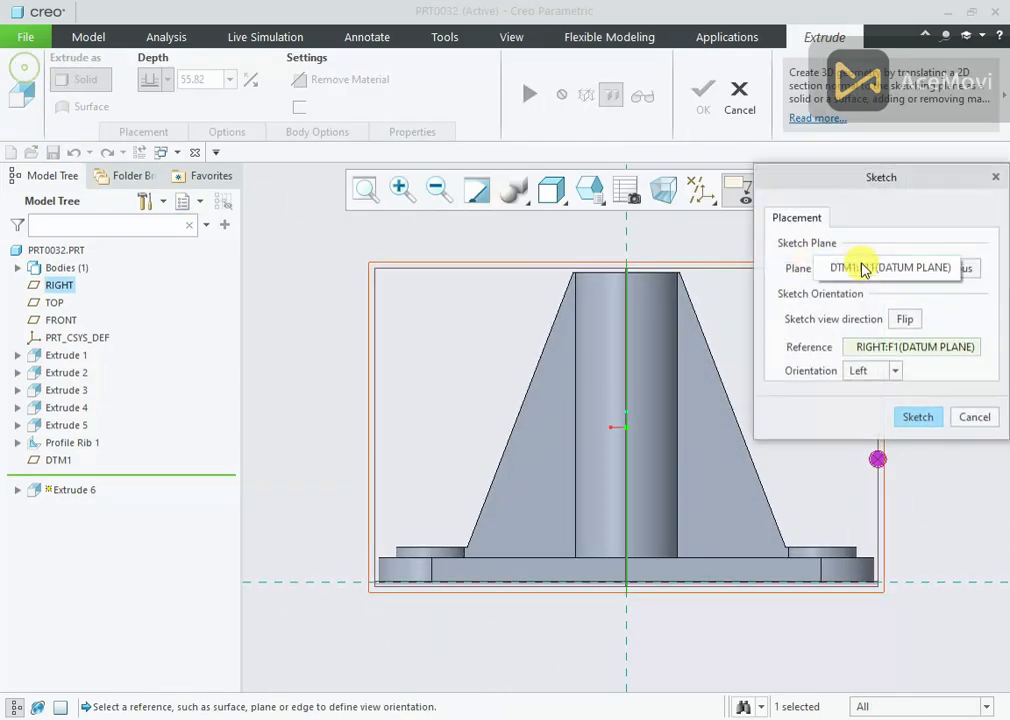
click(900, 318)
click(895, 370)
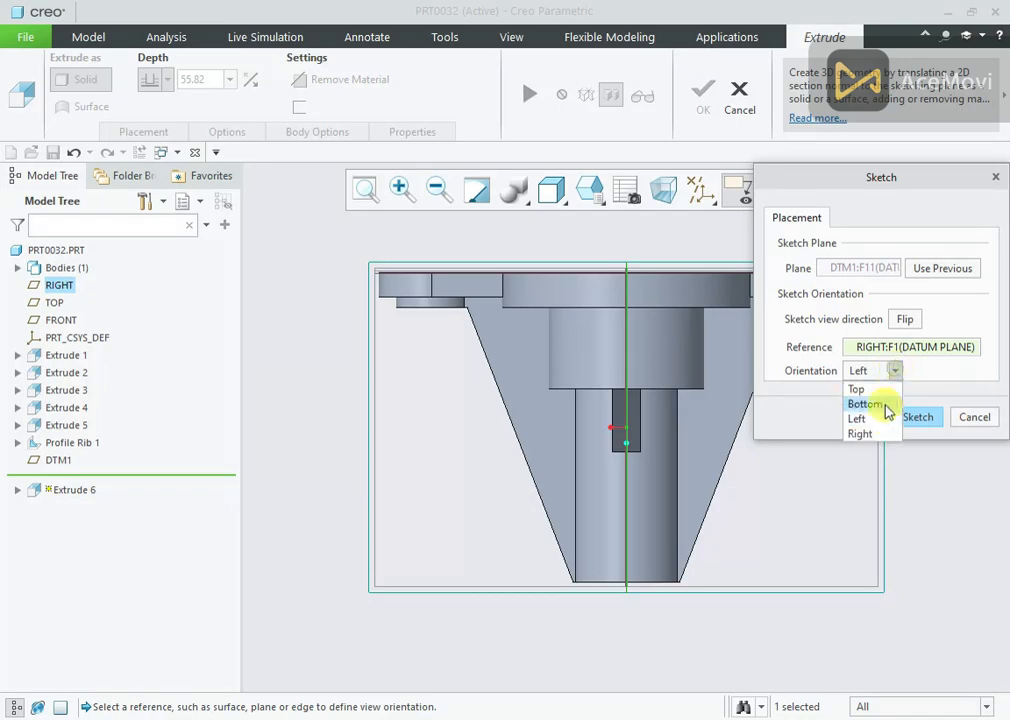
click(878, 421)
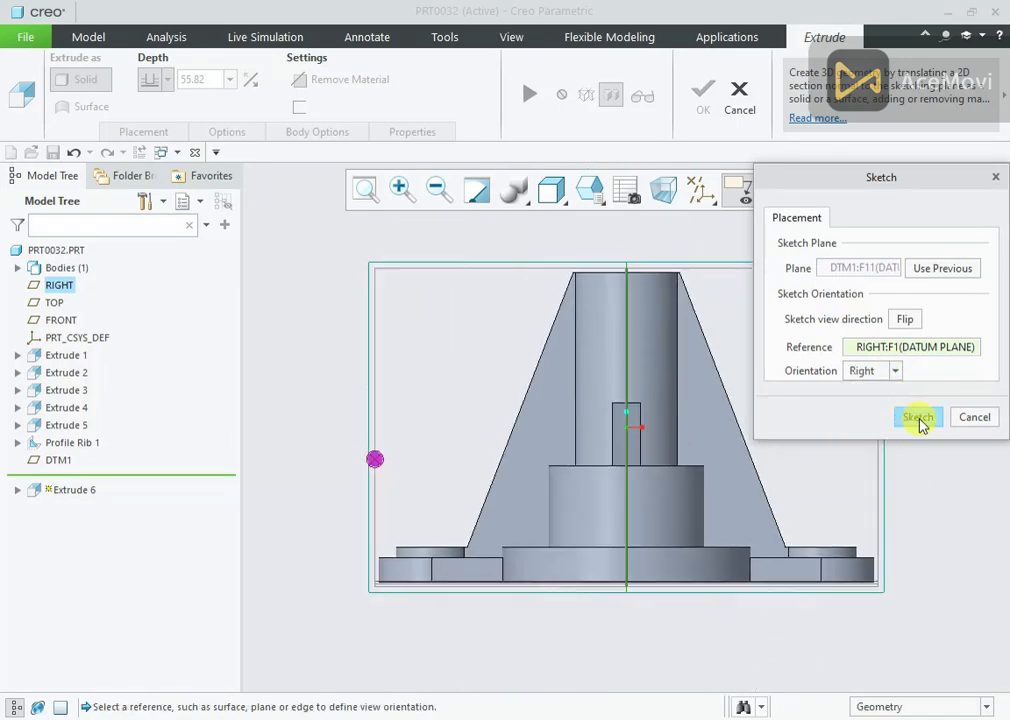
click(905, 418)
- Draw a circle centred on the vertical reference in front of the round boss and set its diameter to 20
right_click(391, 342)
click(460, 376)
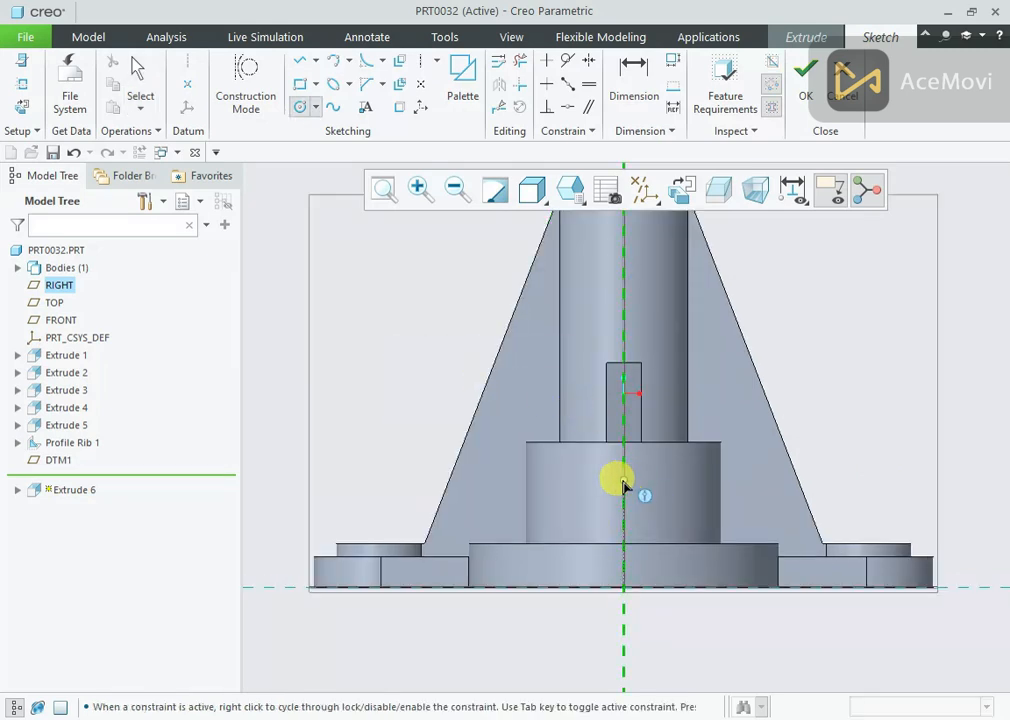
click(659, 489)
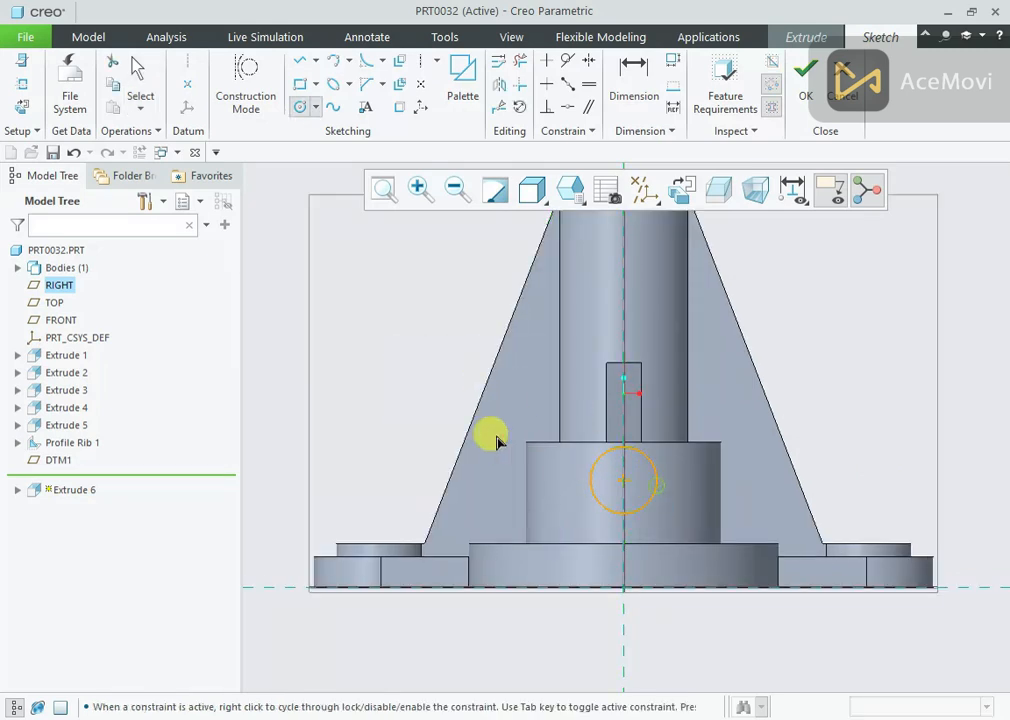
middle_click(418, 387)
double_click(560, 452)
key(Return)
- Draw vertical lines from both sides of the circle down to the round pad's top edge and join them with a horizontal line
right_click(372, 338)
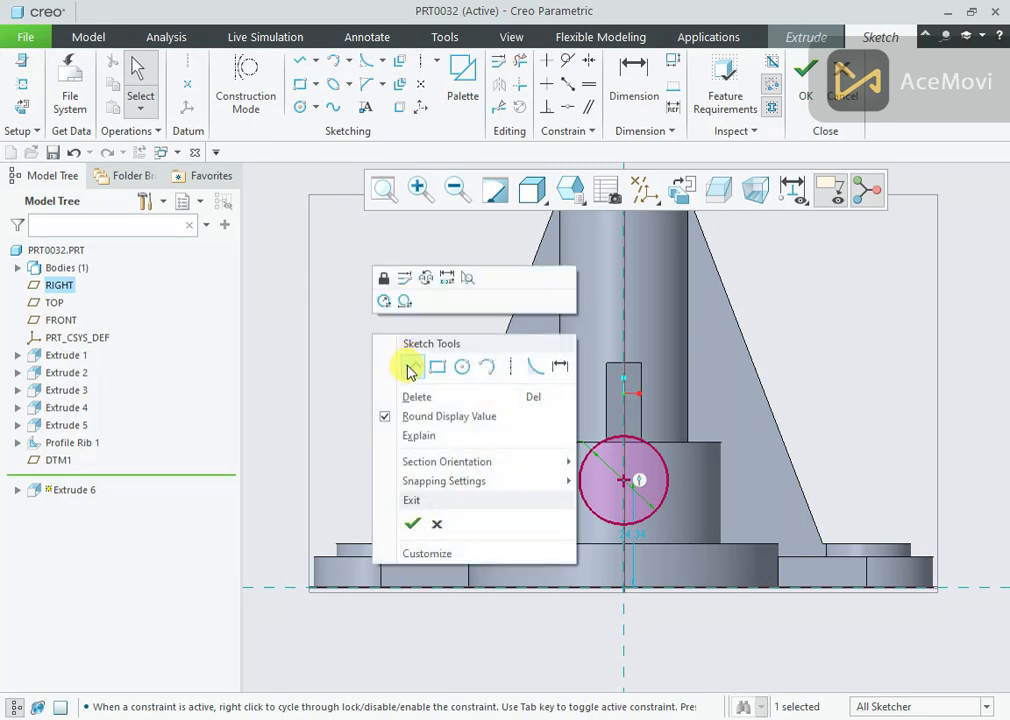
click(406, 365)
click(579, 481)
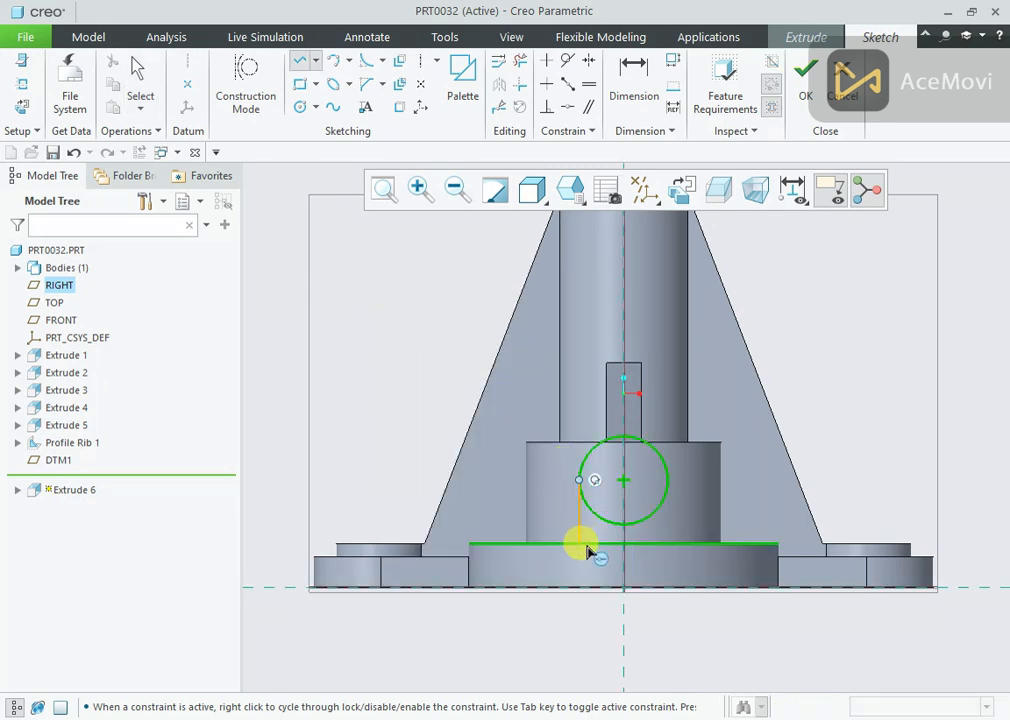
click(590, 545)
middle_click(660, 520)
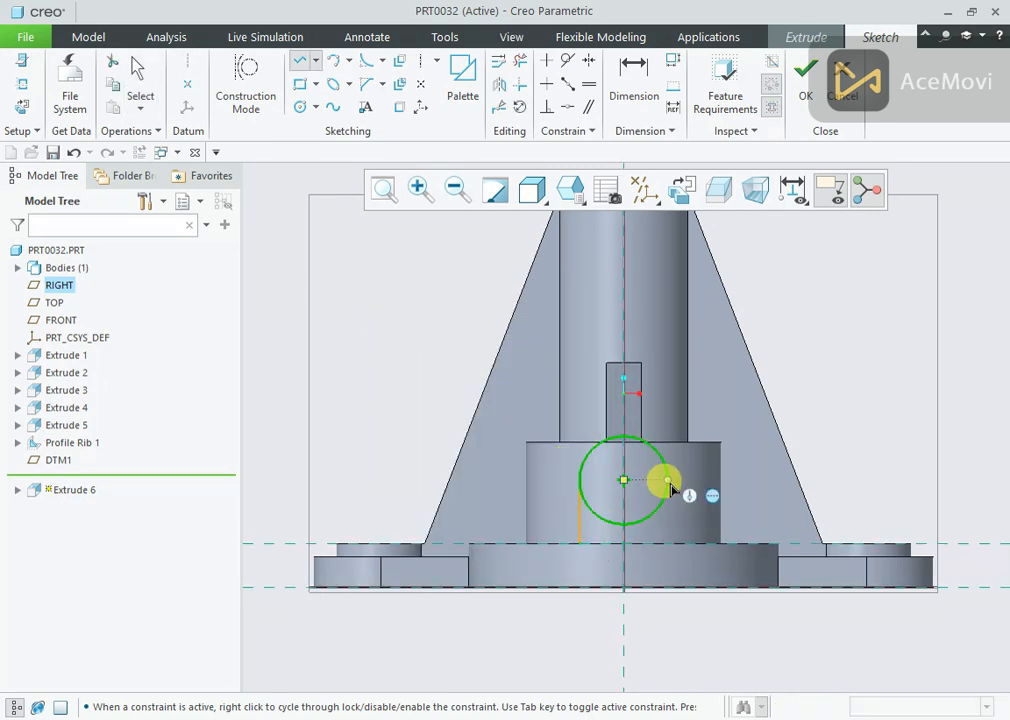
click(670, 484)
click(668, 544)
click(581, 543)
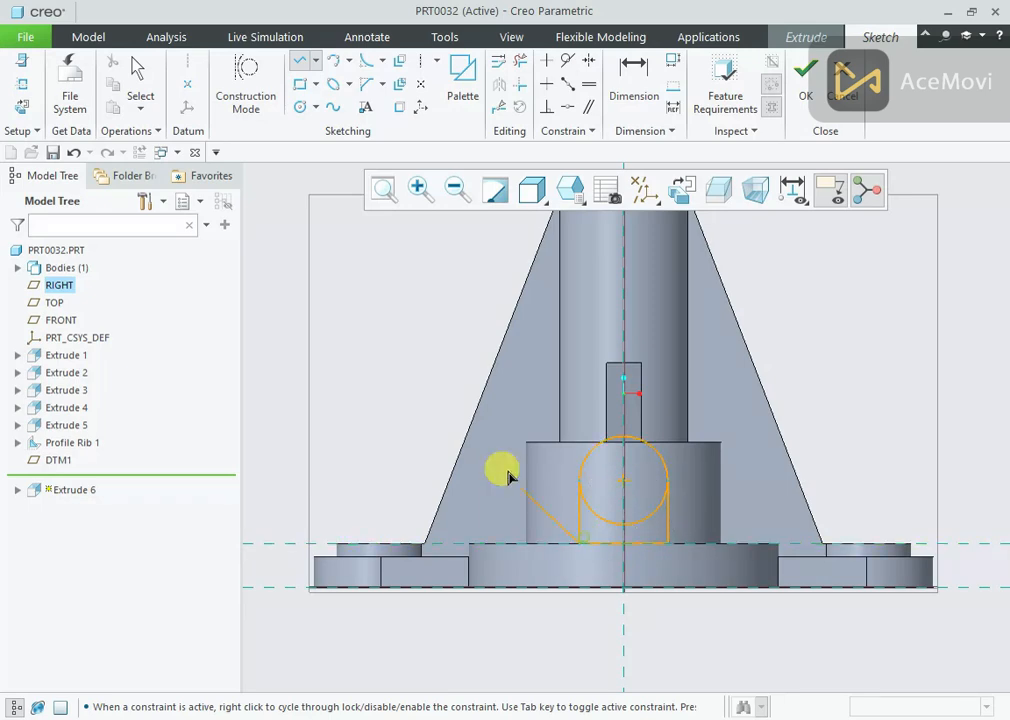
middle_click(438, 418)
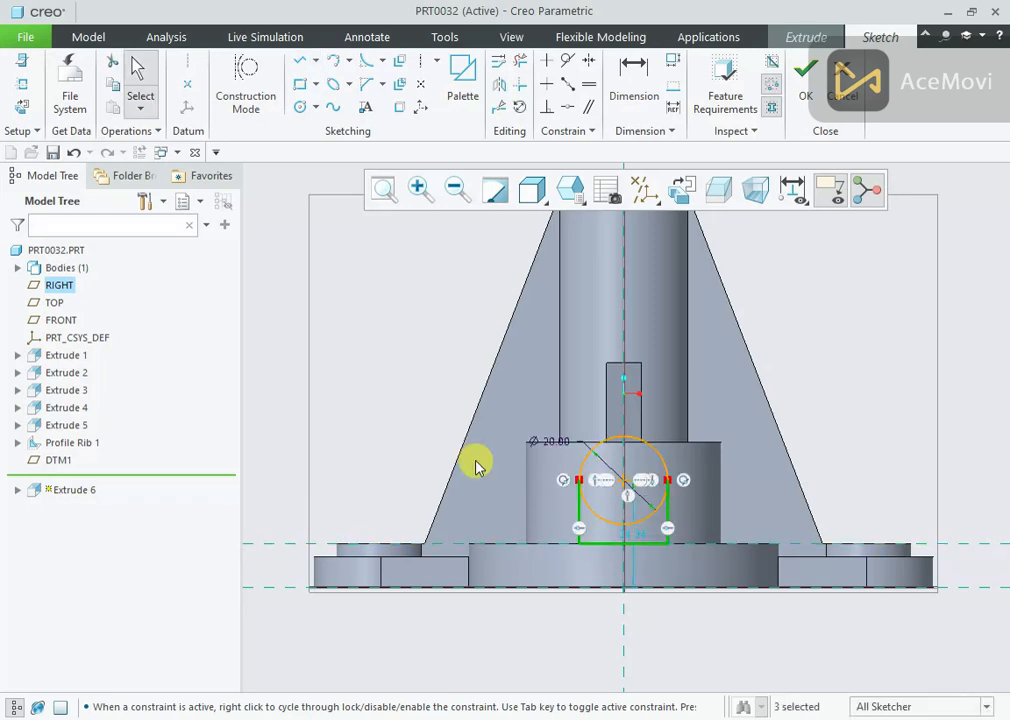
- Dimension the circle's centre 10 above the lug profile's base line
right_click(776, 295)
click(960, 328)
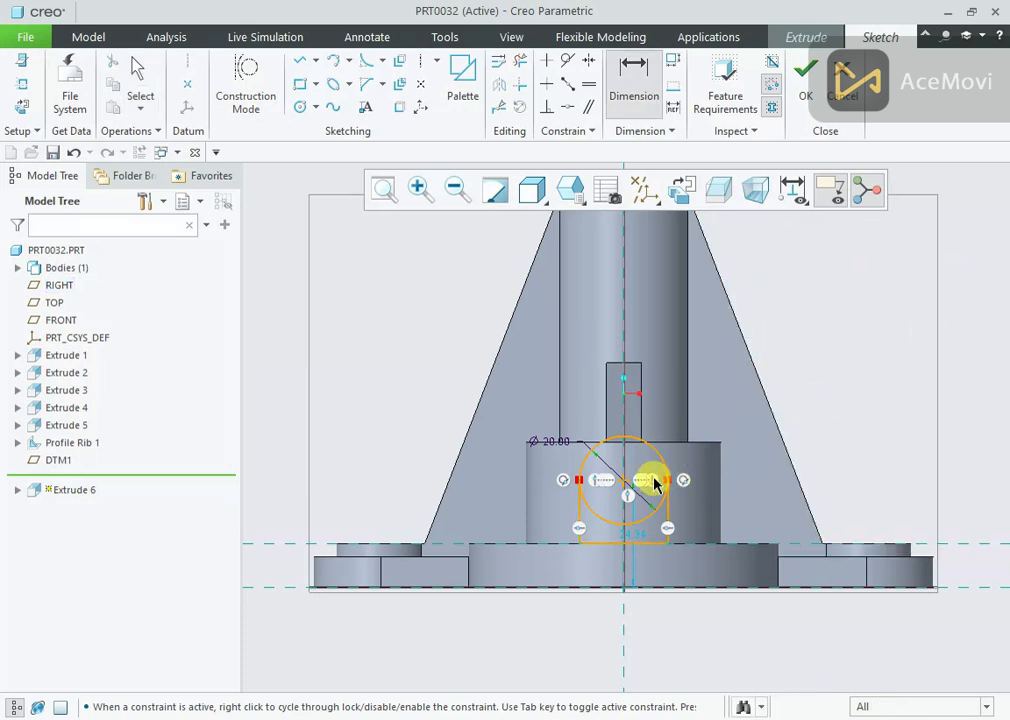
click(649, 542)
middle_click(720, 505)
key(Return)
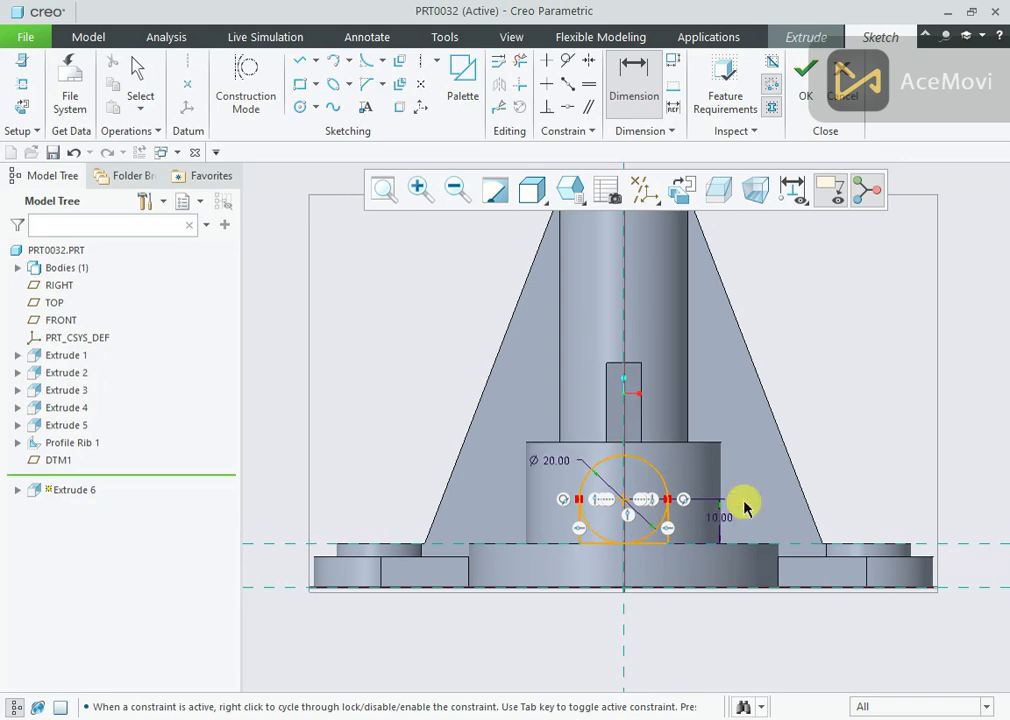
- Trim away the circle's lower arcs to leave an arched lug profile, and finish the sketch
click(518, 63)
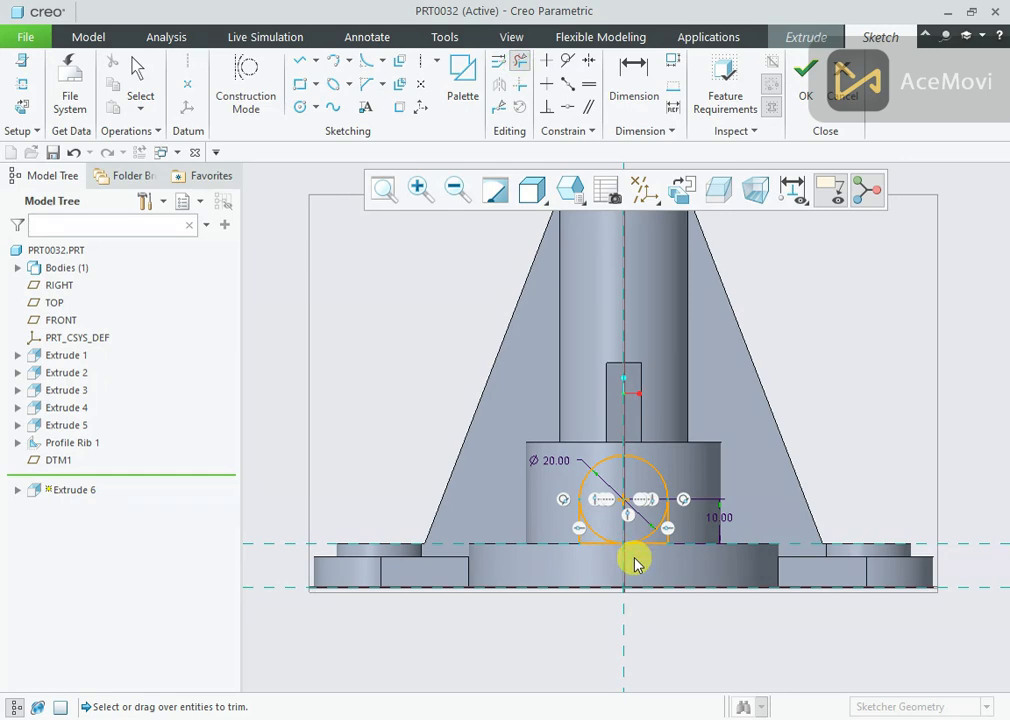
scroll(618, 545, down, 2)
click(597, 535)
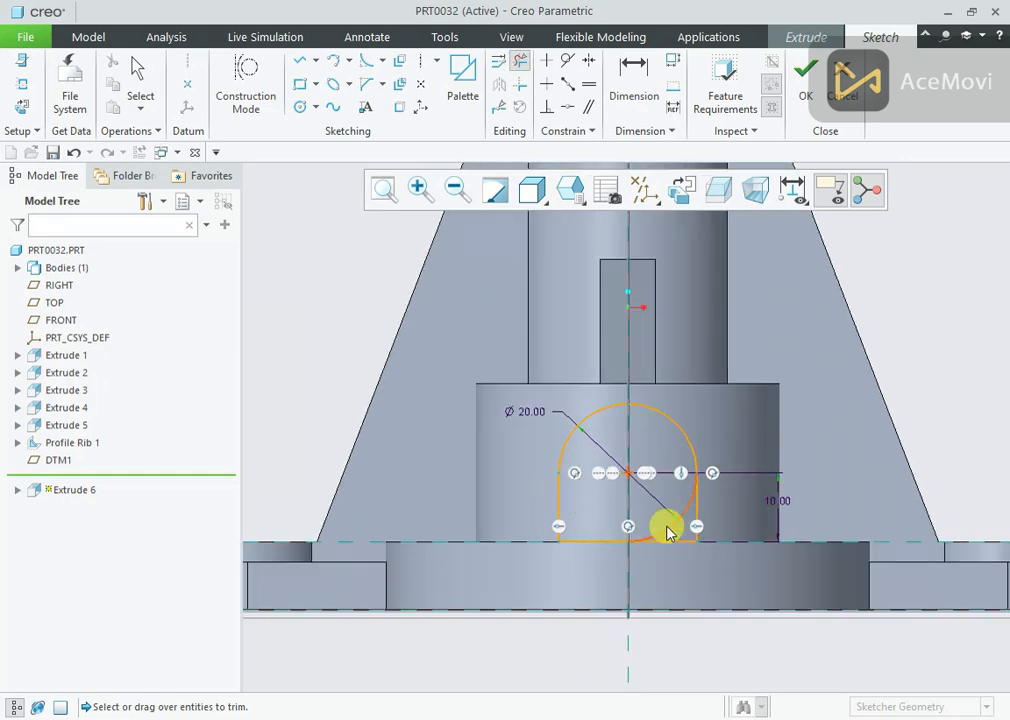
click(669, 526)
scroll(588, 484, up, 4)
mouse_move(582, 518)
middle_down()
mouse_move(532, 467)
mouse_move(525, 482)
mouse_move(624, 345)
middle_up()
click(803, 85)
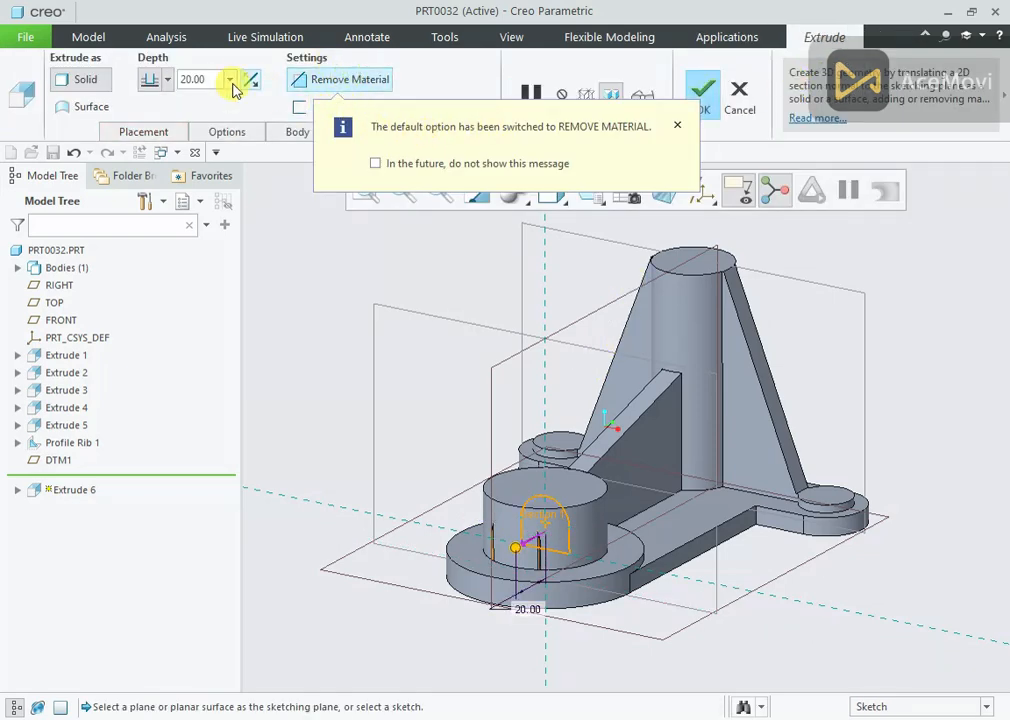
- Extrude the arched lug profile outward as added solid material to a depth of 28
double_click(192, 79)
text(28)
key(Return)
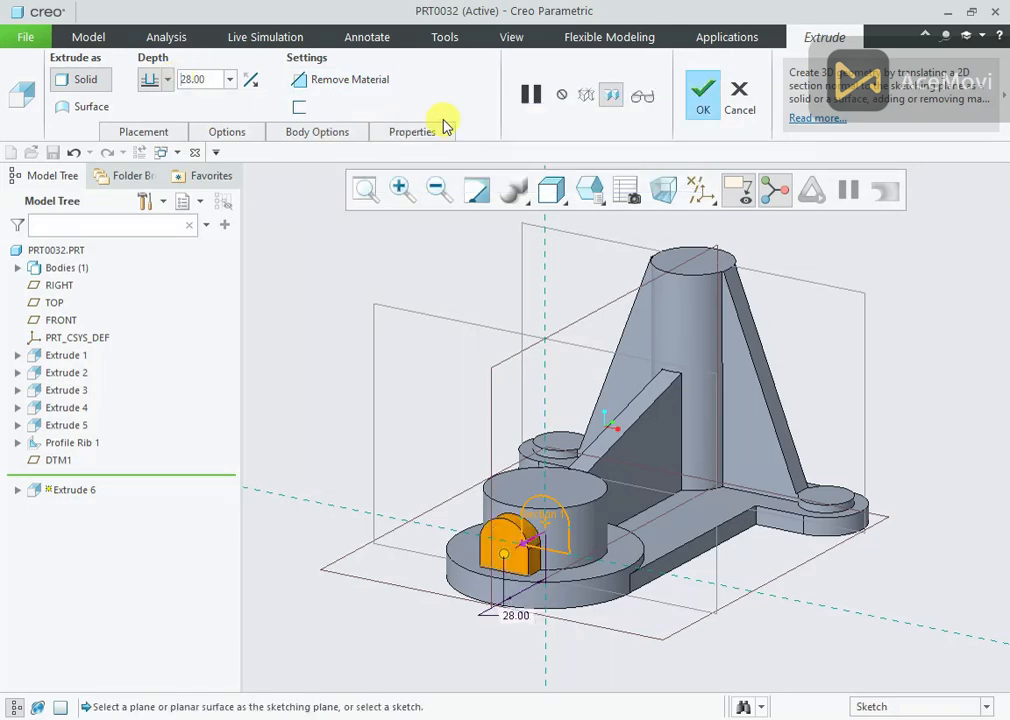
click(703, 105)
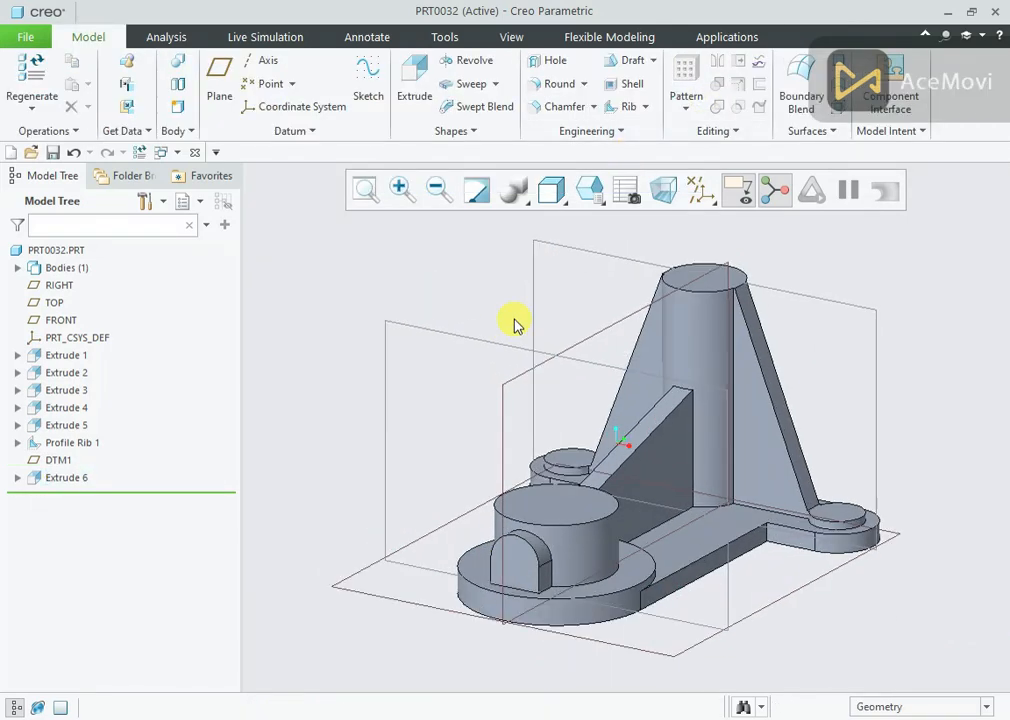
- Hide the datum planes and display the axes of the model
click(699, 207)
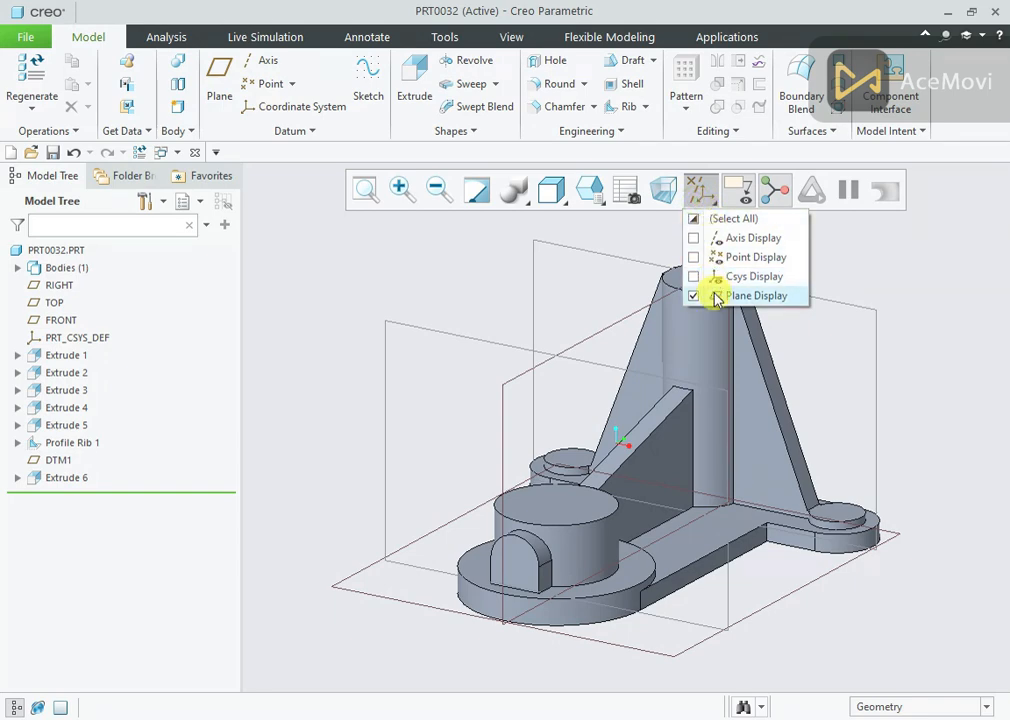
click(712, 293)
mouse_move(550, 284)
middle_down()
mouse_move(518, 272)
mouse_move(525, 286)
mouse_move(531, 278)
middle_up()
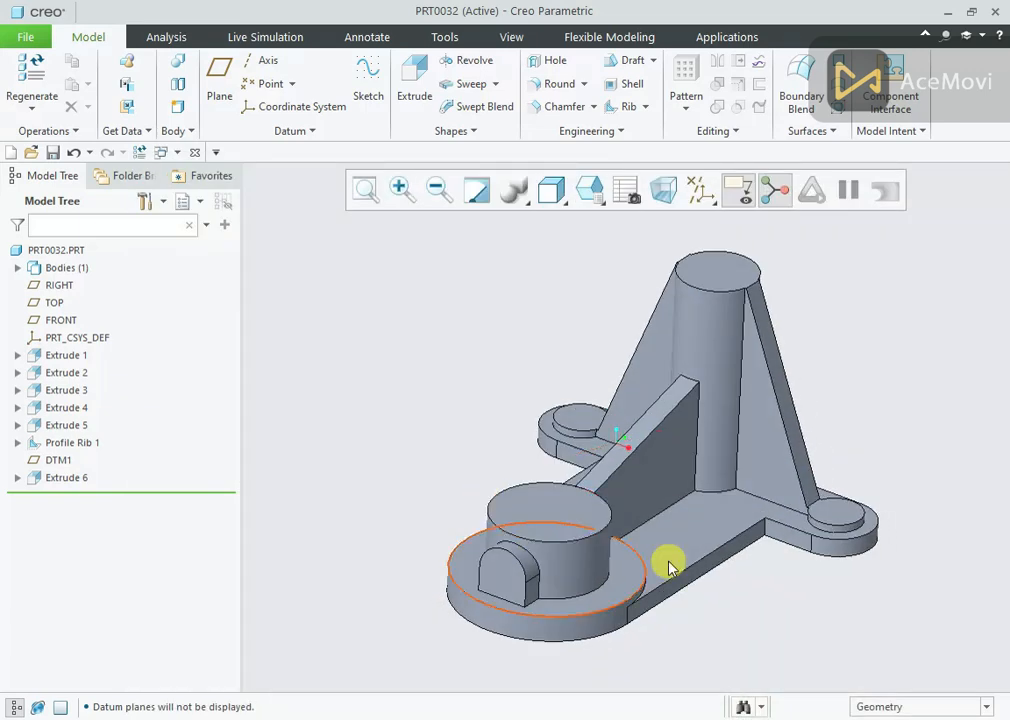
scroll(660, 540, down, 2)
click(703, 191)
click(706, 238)
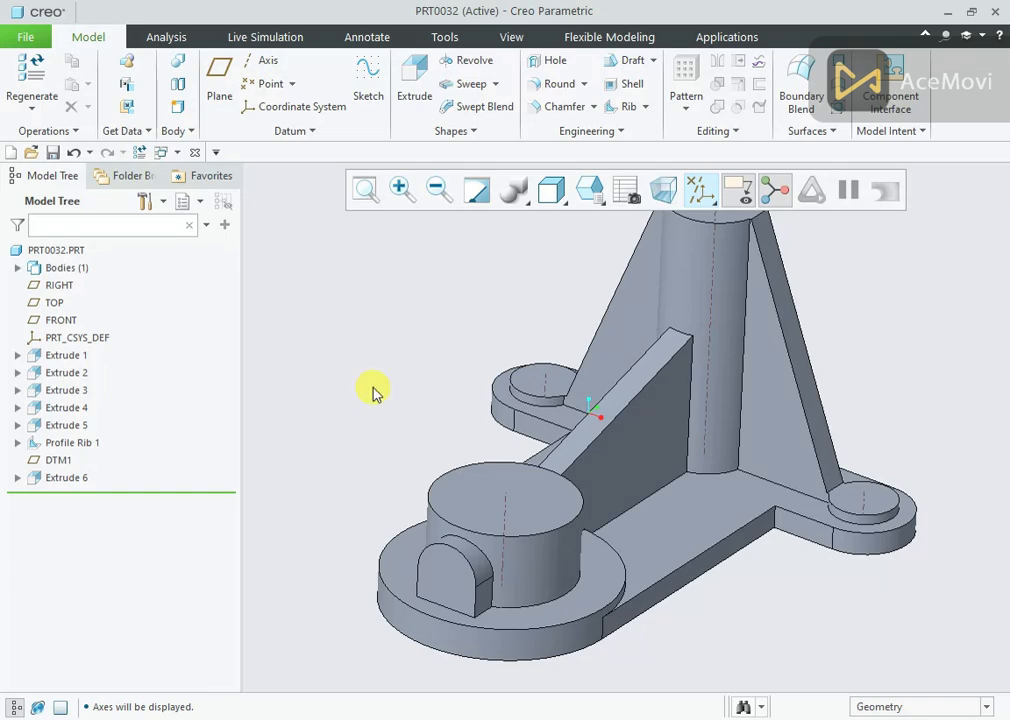
- Edit the arched lug's sketch to add a datum point at the arc centre, and finish the sketch
click(431, 567)
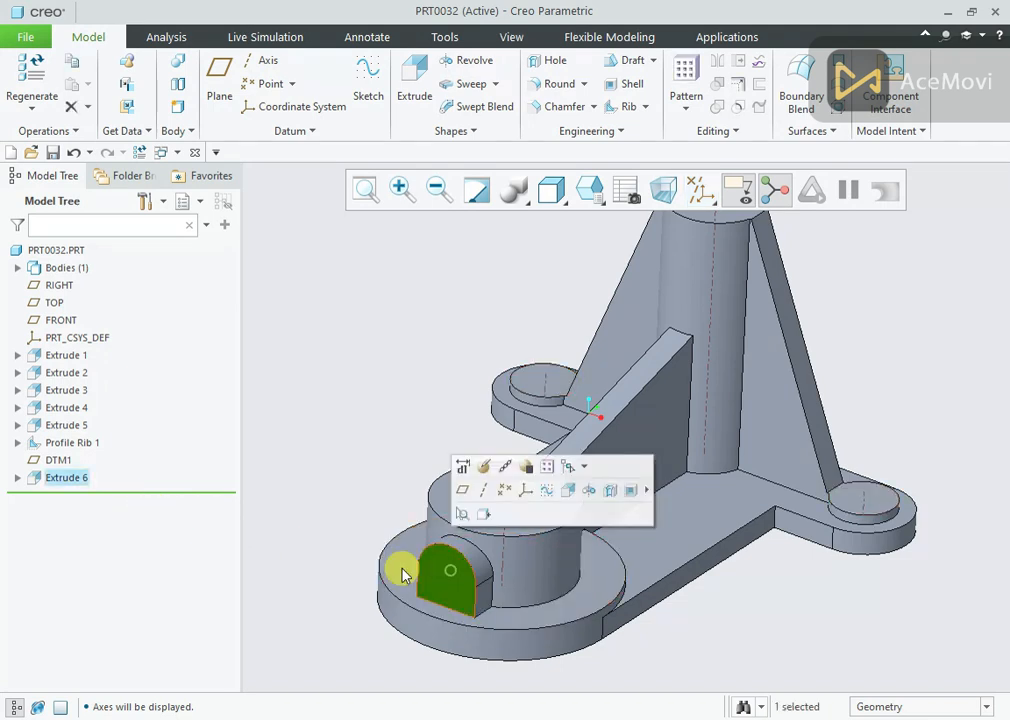
click(20, 478)
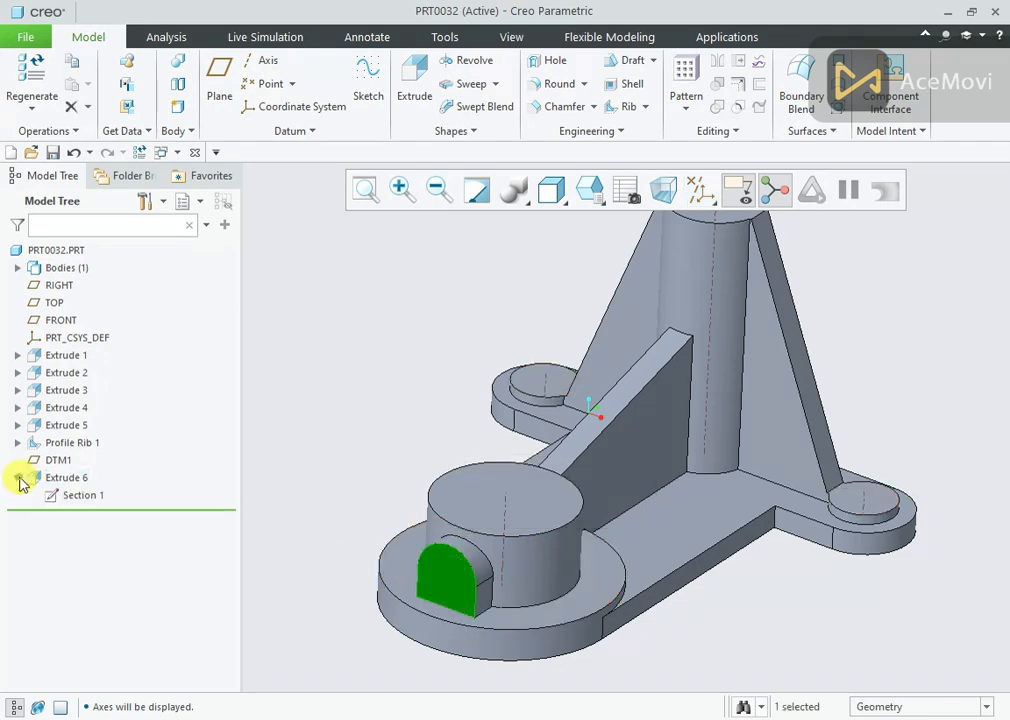
click(72, 495)
click(104, 408)
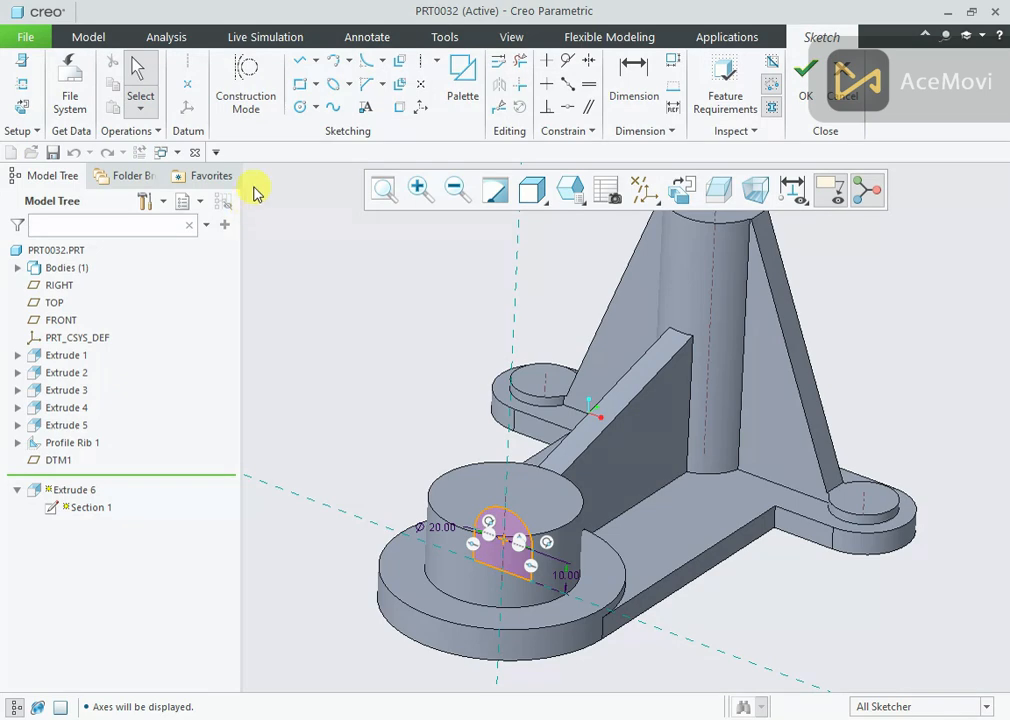
click(186, 84)
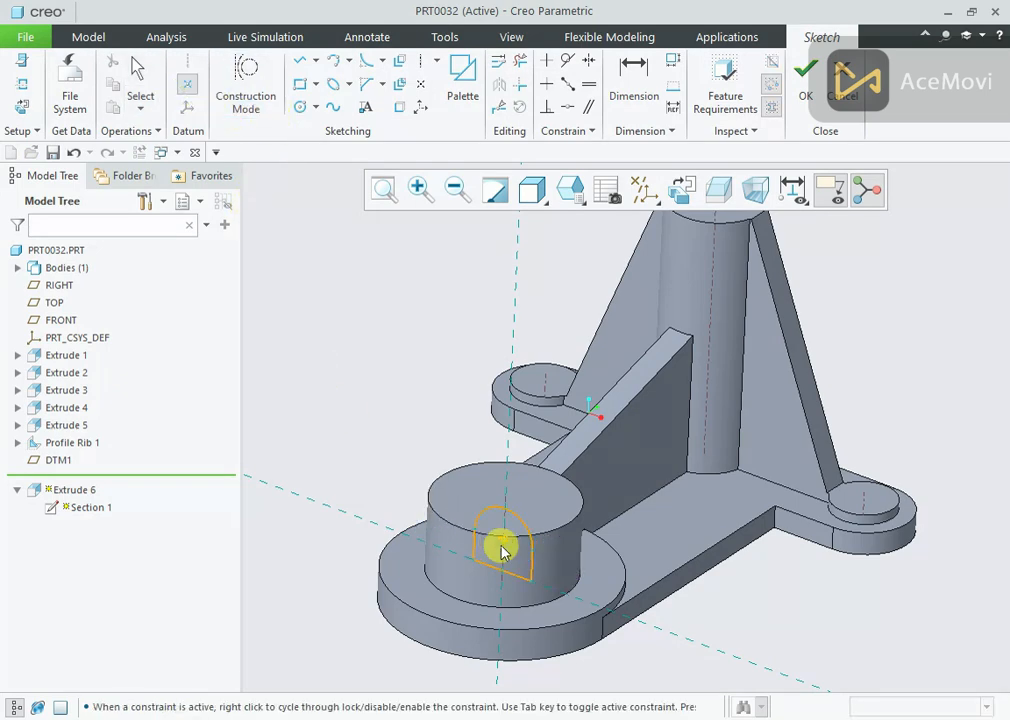
click(802, 78)
click(268, 355)
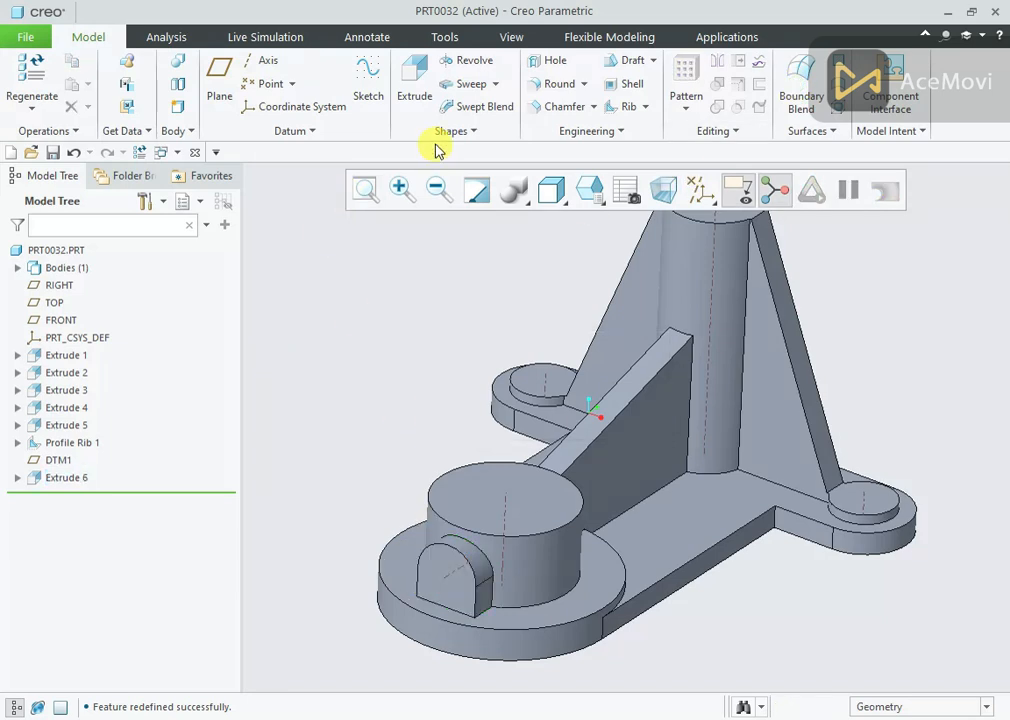
- Start a simple 12 diameter hole on the small foot boss beside the column, coaxial with the boss's axis
click(556, 61)
double_click(420, 79)
text(12)
key(Return)
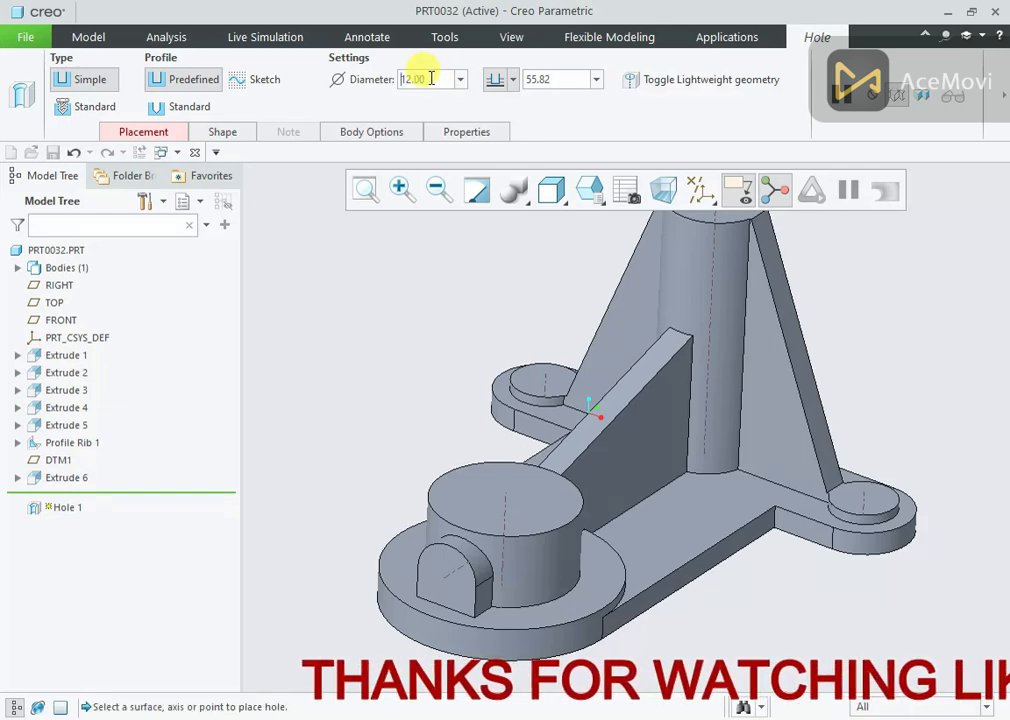
click(534, 382)
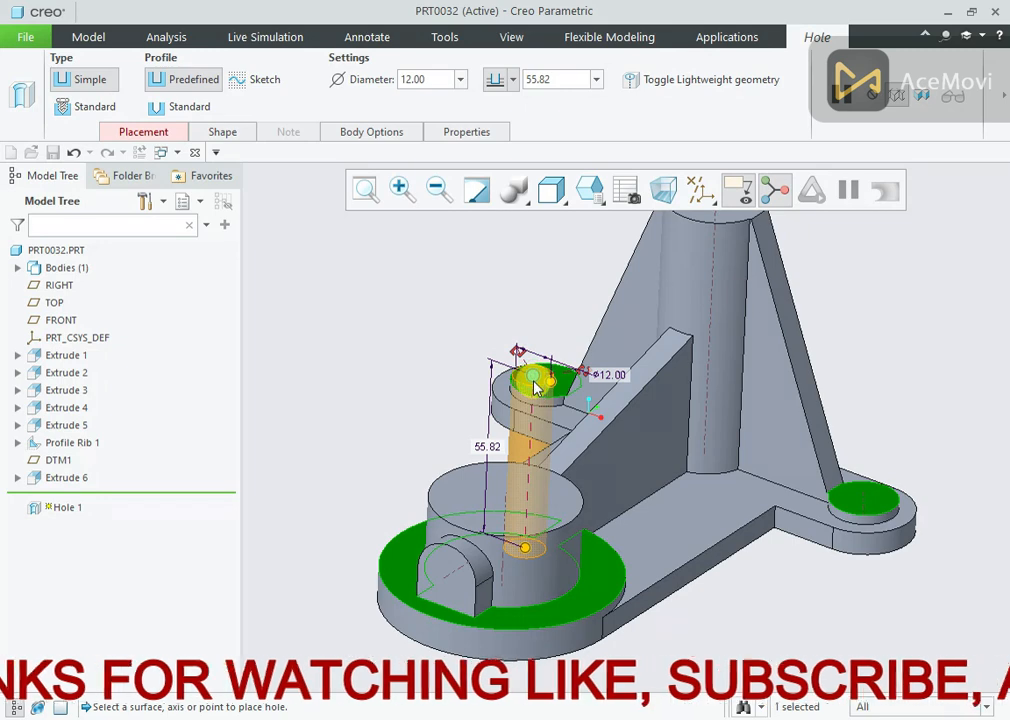
ctrl+click(547, 387)
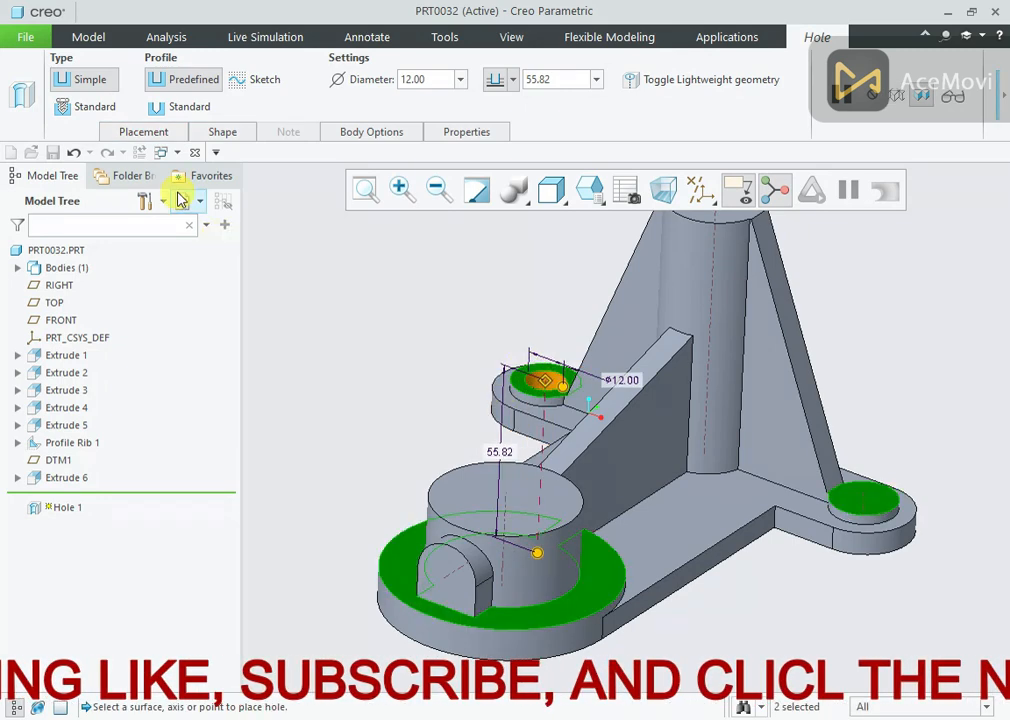
- Set the small boss hole's depth option to To Next and complete the hole
click(222, 131)
click(420, 285)
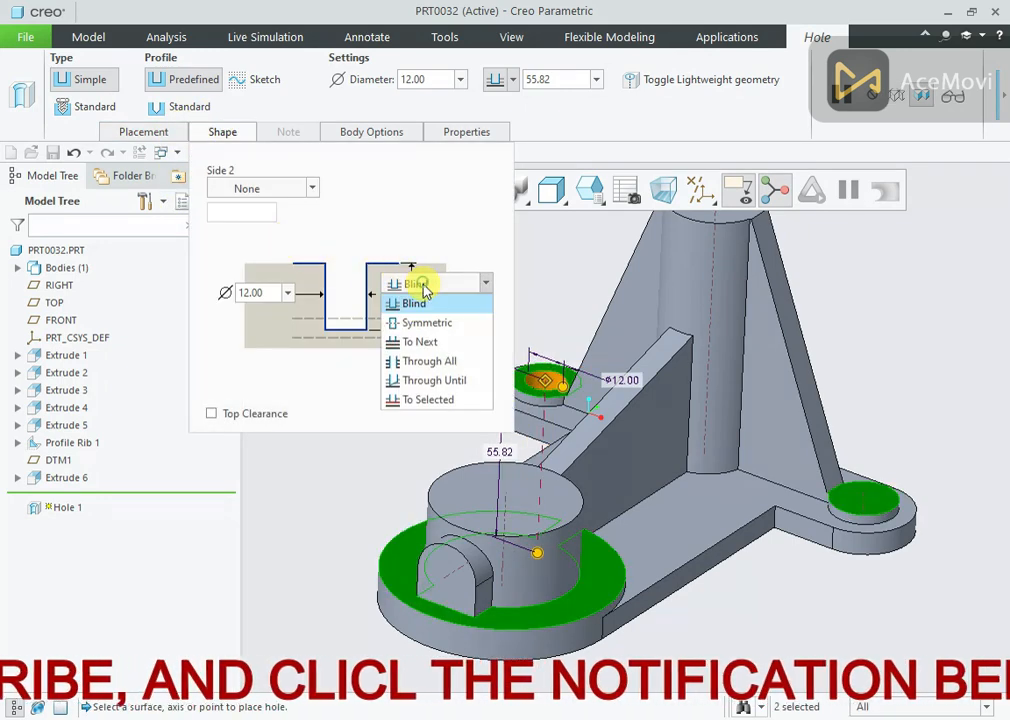
click(426, 344)
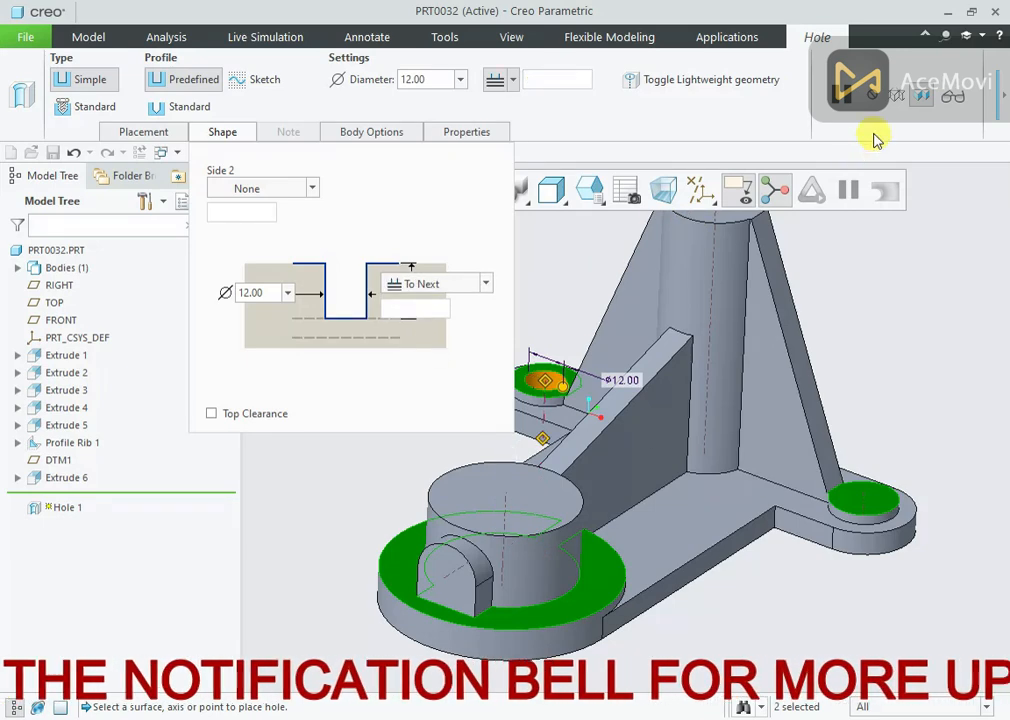
click(1003, 98)
click(648, 92)
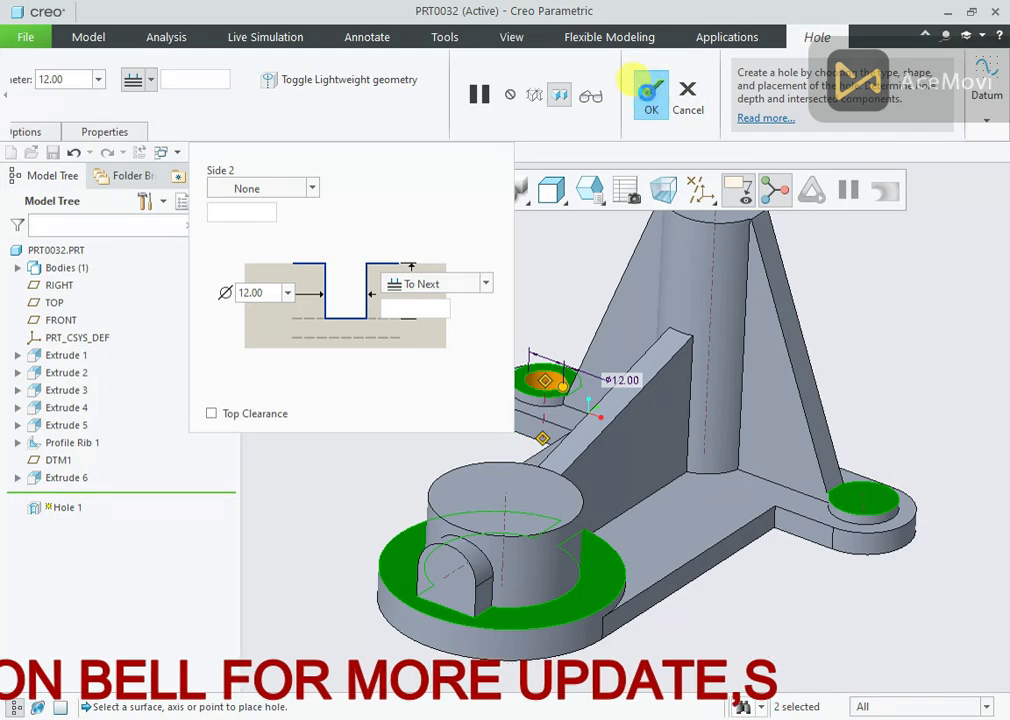
- Display the datum planes and mirror the small boss hole about the RIGHT plane onto the opposite foot
click(60, 496)
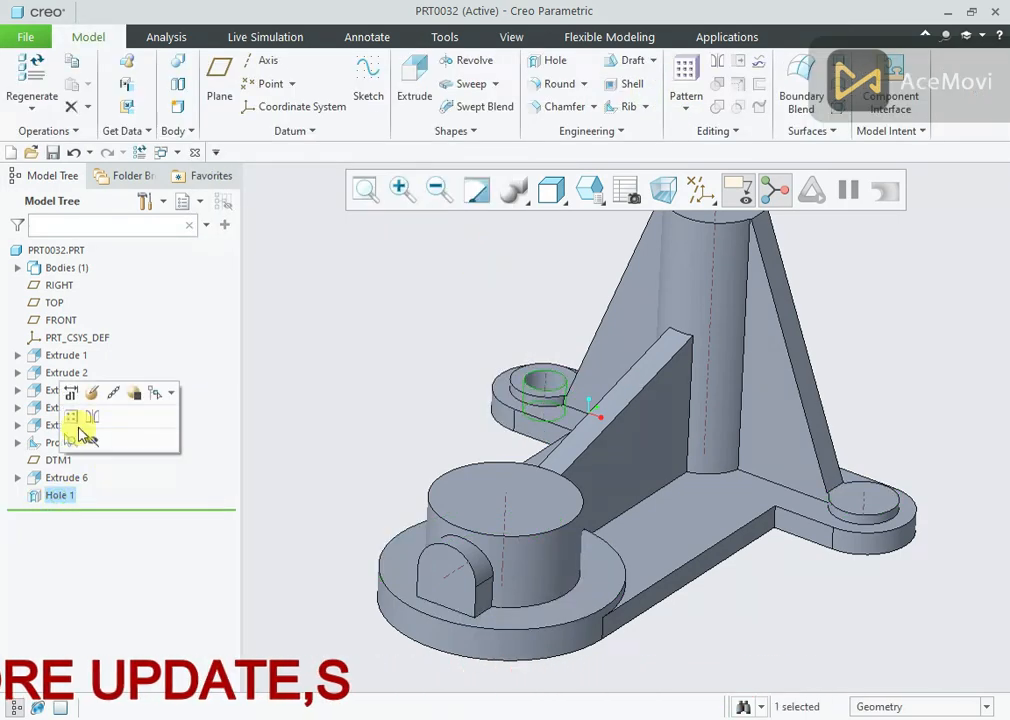
click(90, 420)
click(701, 190)
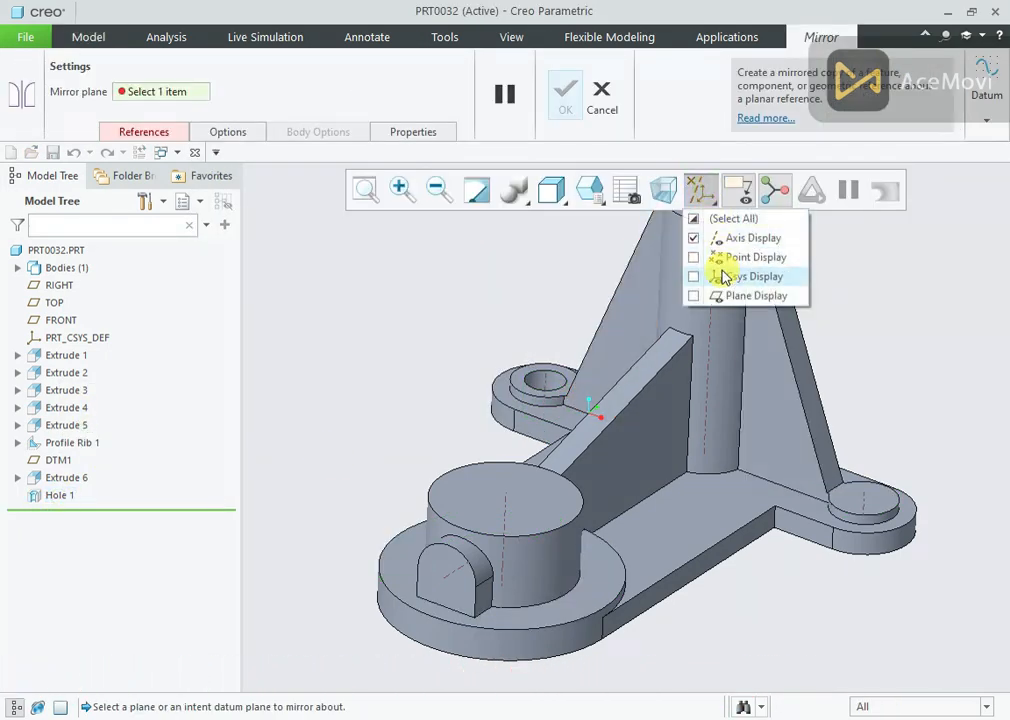
click(724, 296)
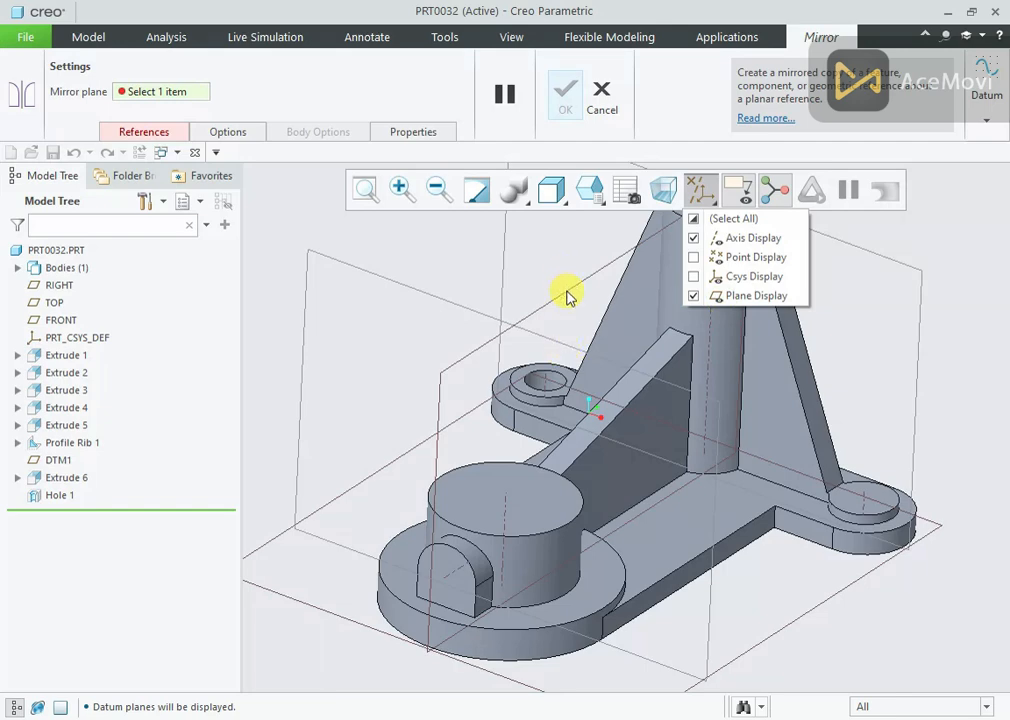
click(564, 233)
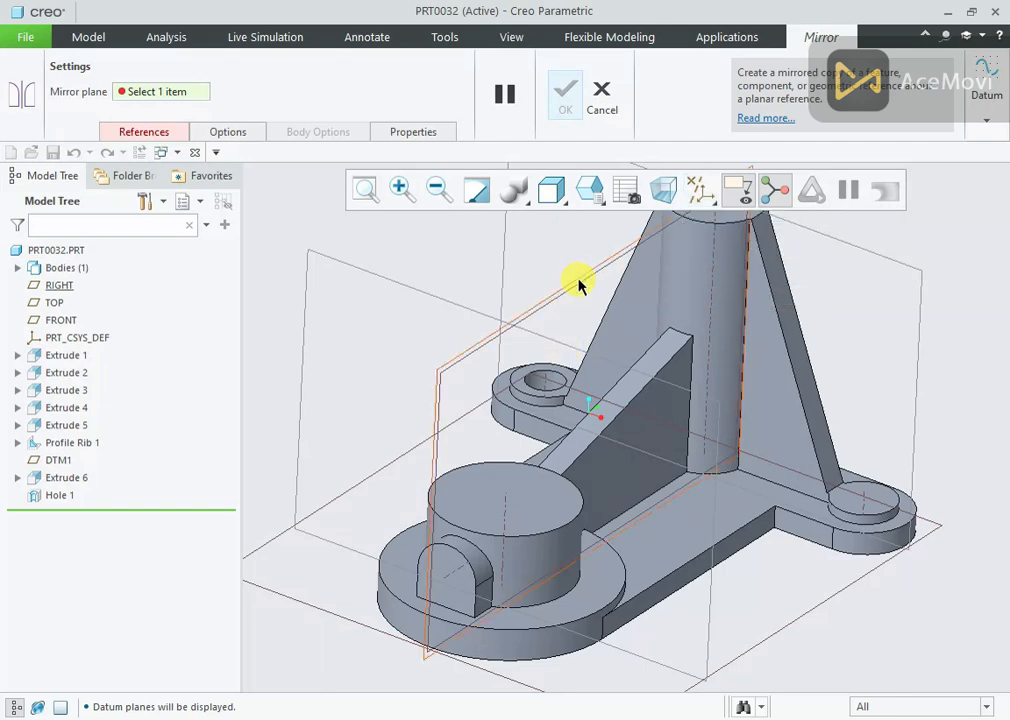
click(578, 284)
click(566, 96)
- Start a simple 18 diameter hole on the tall column's top face, coaxial with the column's axis
scroll(597, 415, up, 2)
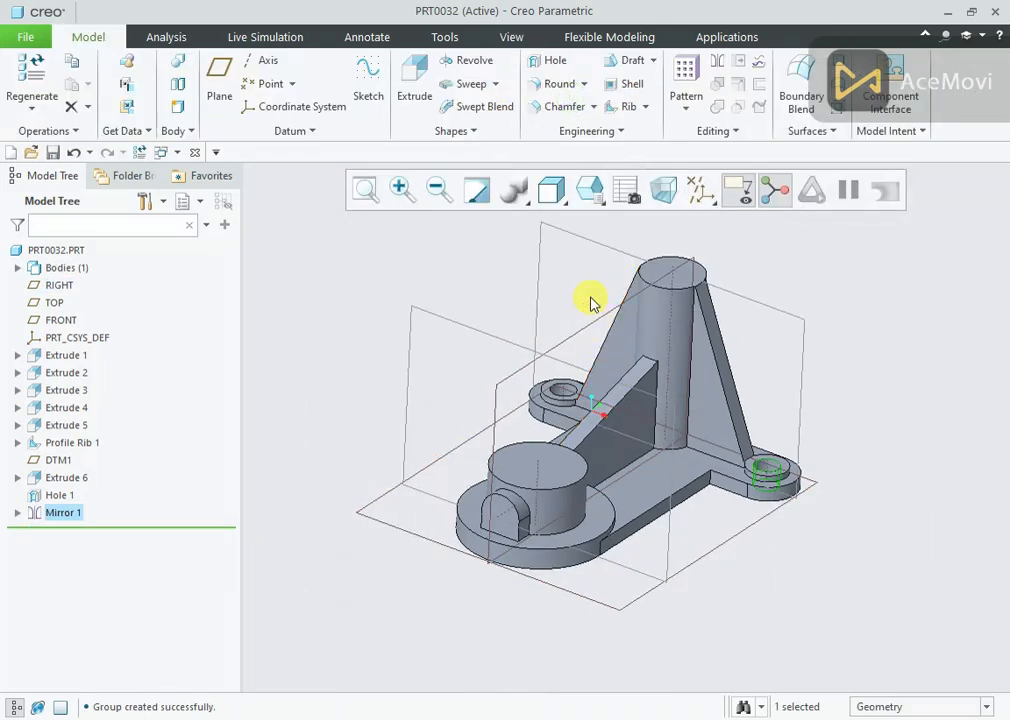
scroll(697, 253, down, 1)
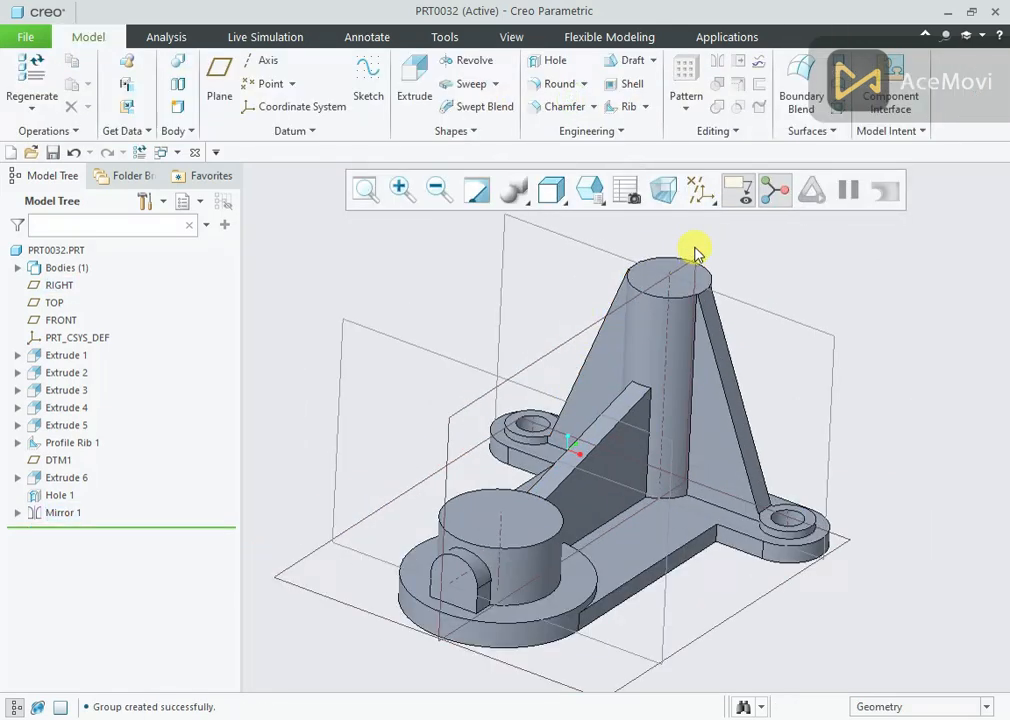
click(541, 61)
text(18)
key(Return)
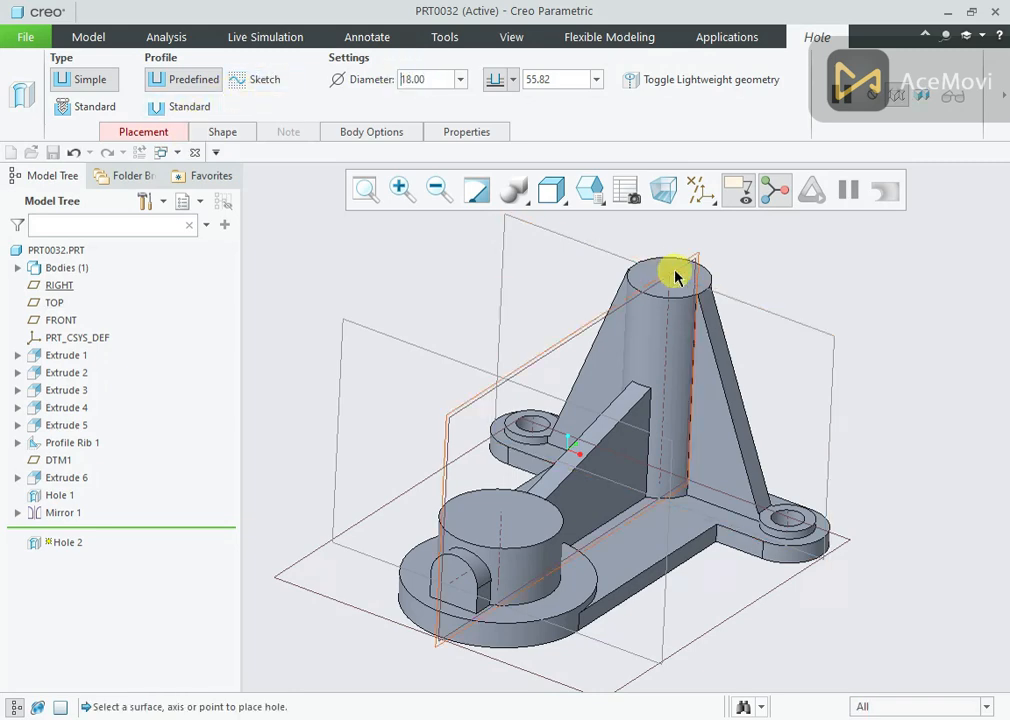
click(634, 262)
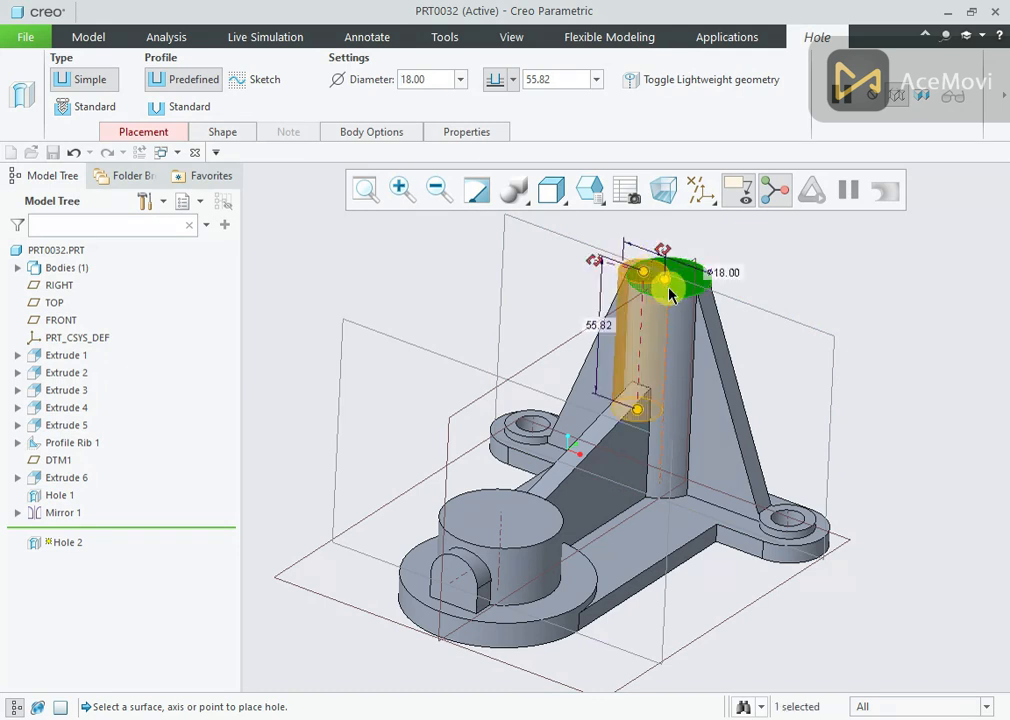
click(668, 286)
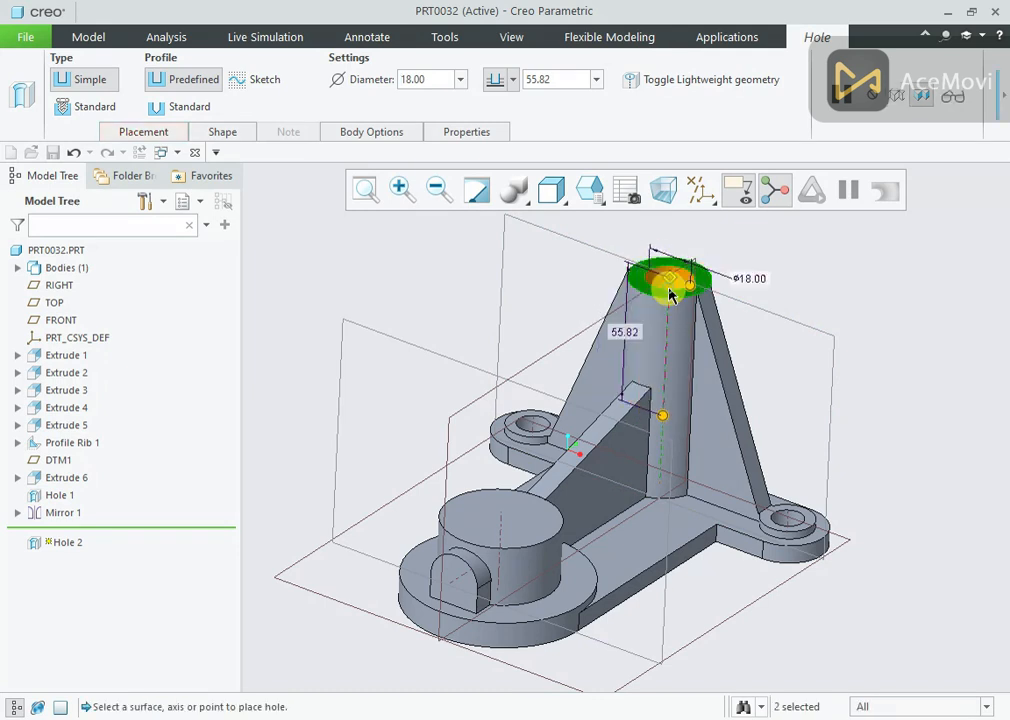
- Set the column hole's depth option to To Next and complete the hole
click(221, 133)
click(428, 286)
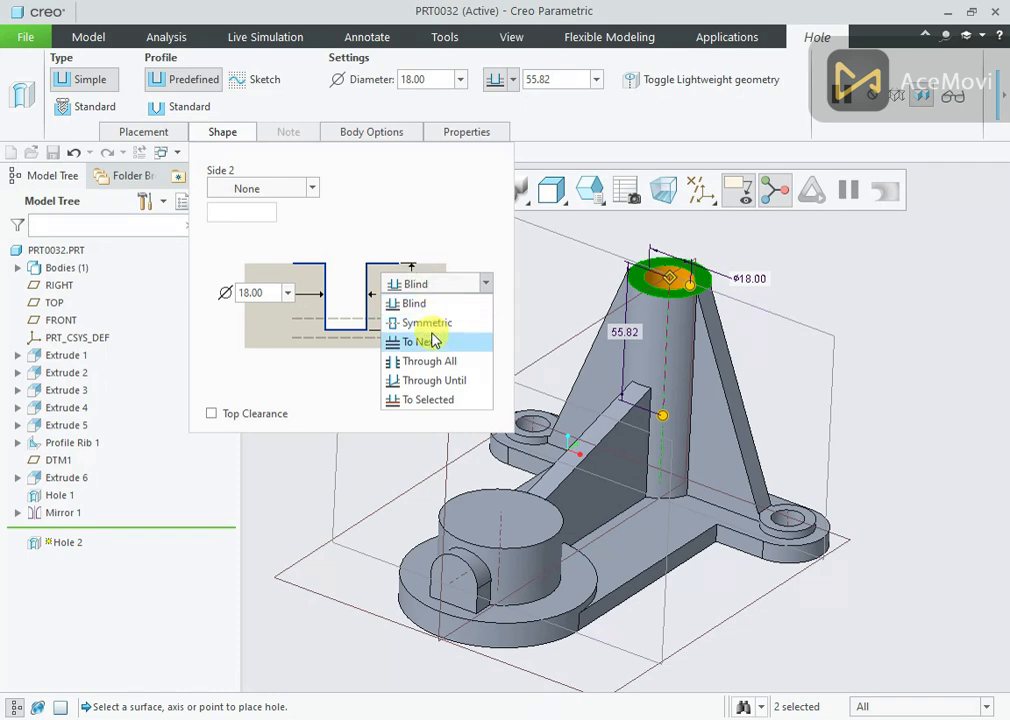
click(420, 340)
click(1004, 113)
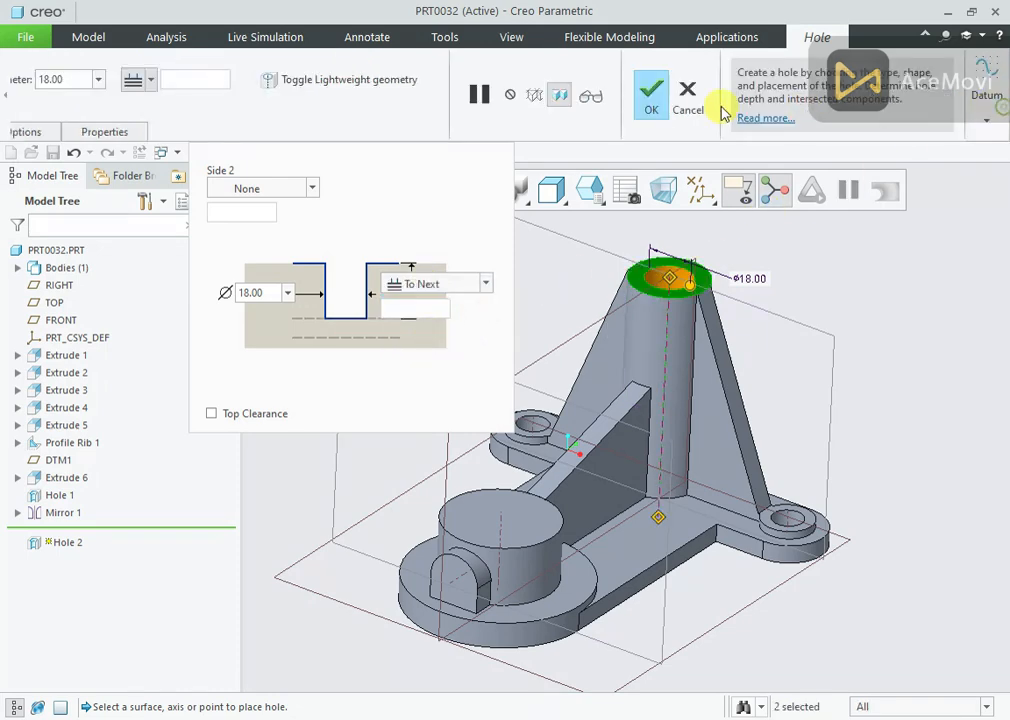
click(650, 92)
- Start a simple 30 diameter hole on the large boss's top face, coaxial with the boss's axis
mouse_move(553, 302)
middle_down()
mouse_move(521, 356)
mouse_move(534, 280)
mouse_move(534, 291)
middle_up()
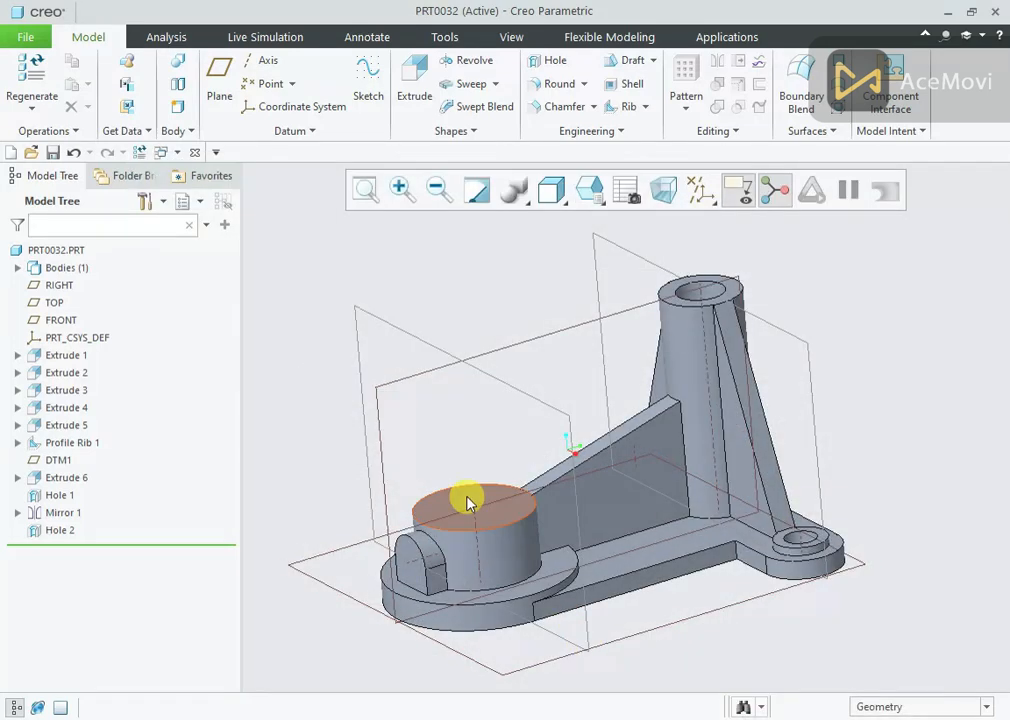
click(555, 62)
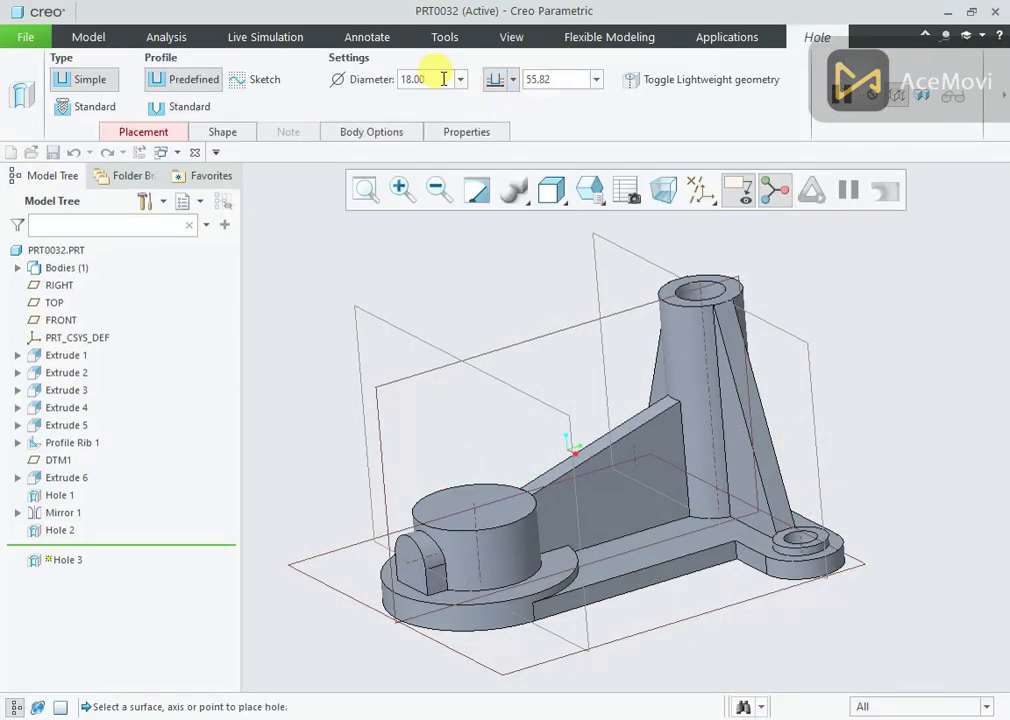
text(30)
key(Return)
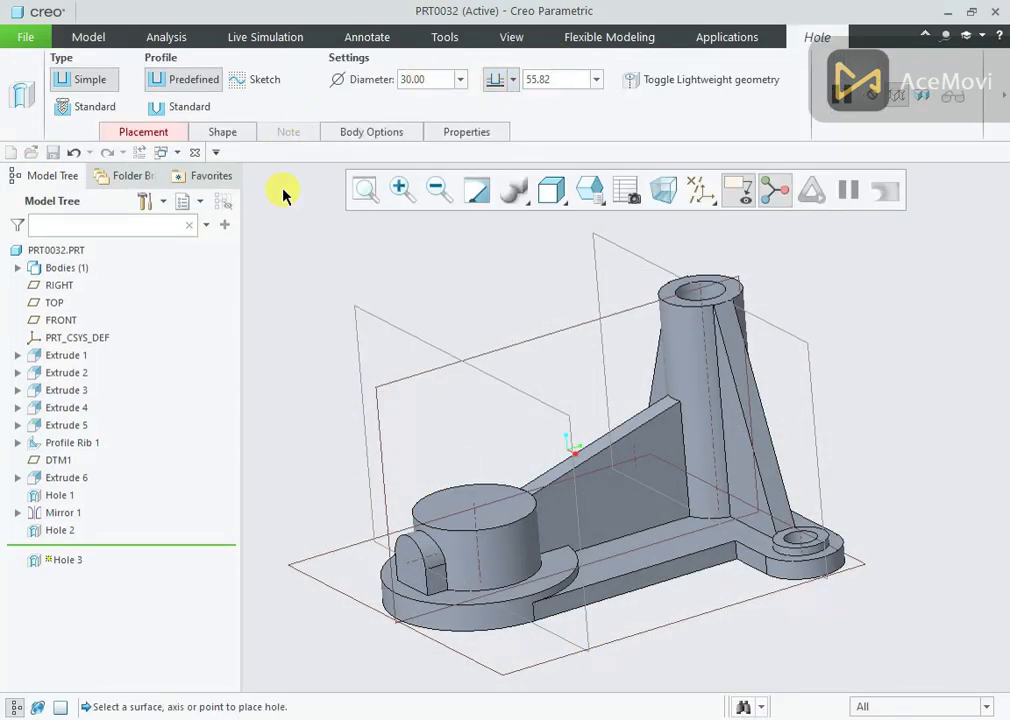
click(490, 497)
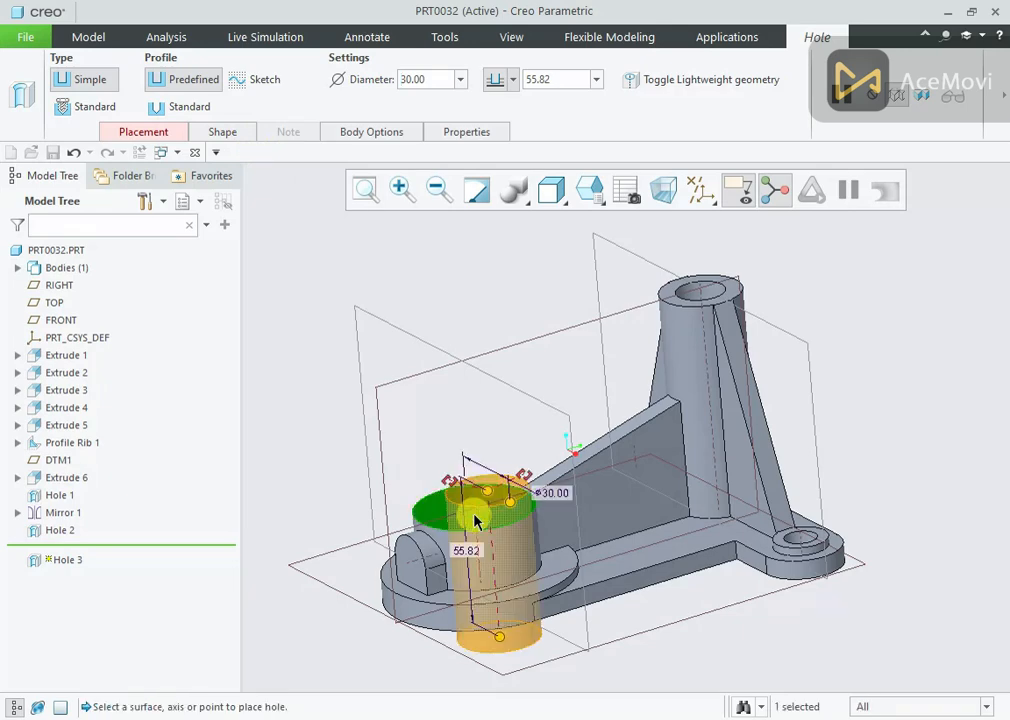
ctrl+click(475, 516)
- Set the large boss hole's depth option to To Next and complete the hole
click(220, 131)
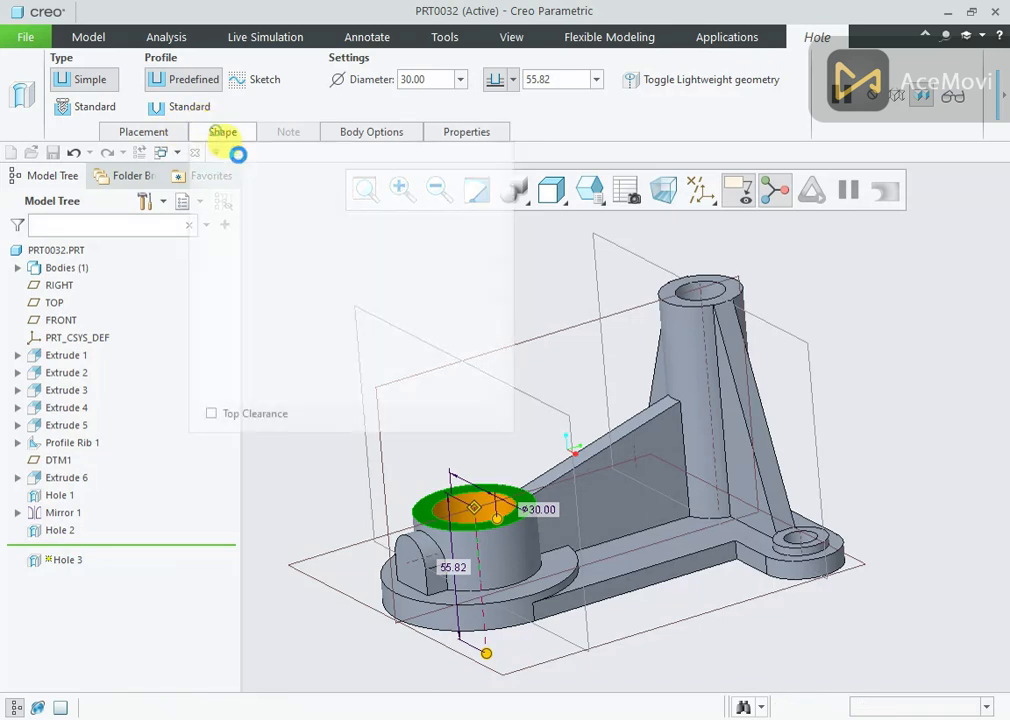
click(438, 285)
click(430, 342)
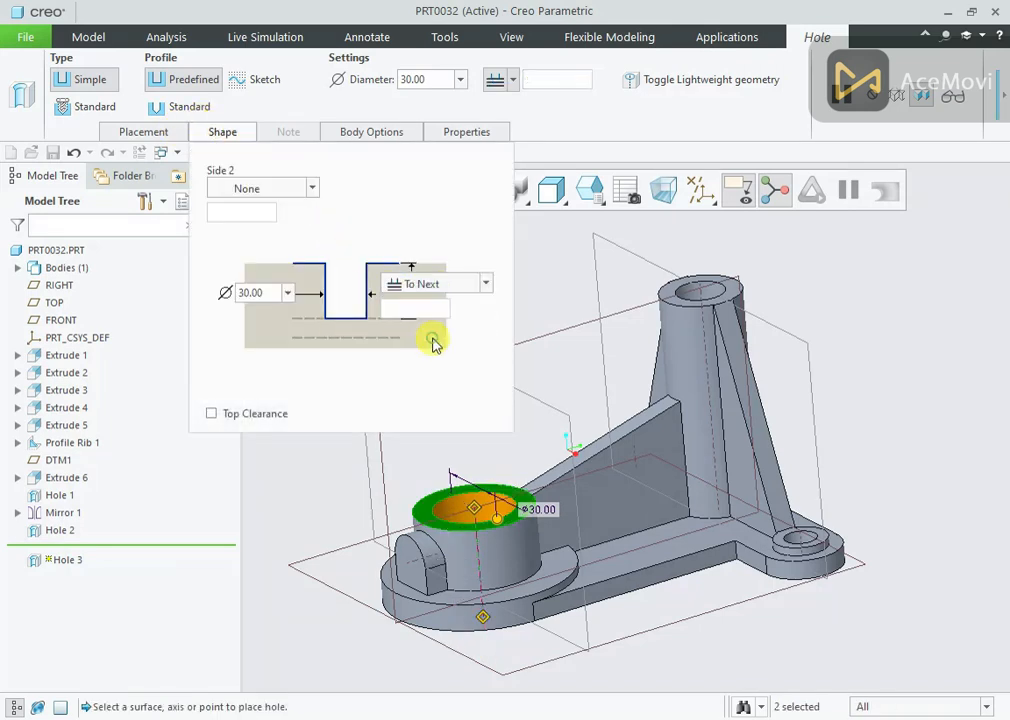
click(1004, 105)
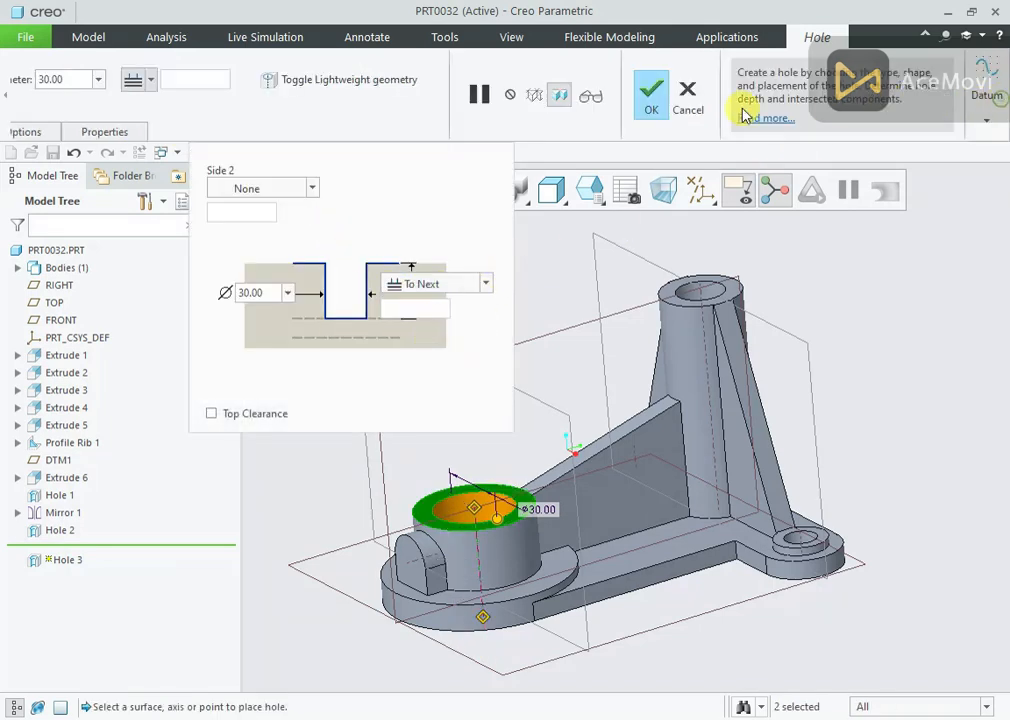
click(657, 102)
- Start a standard tapped hole with ISO thread and screw size M10x1
middle_drag(472, 263, 531, 260)
click(546, 62)
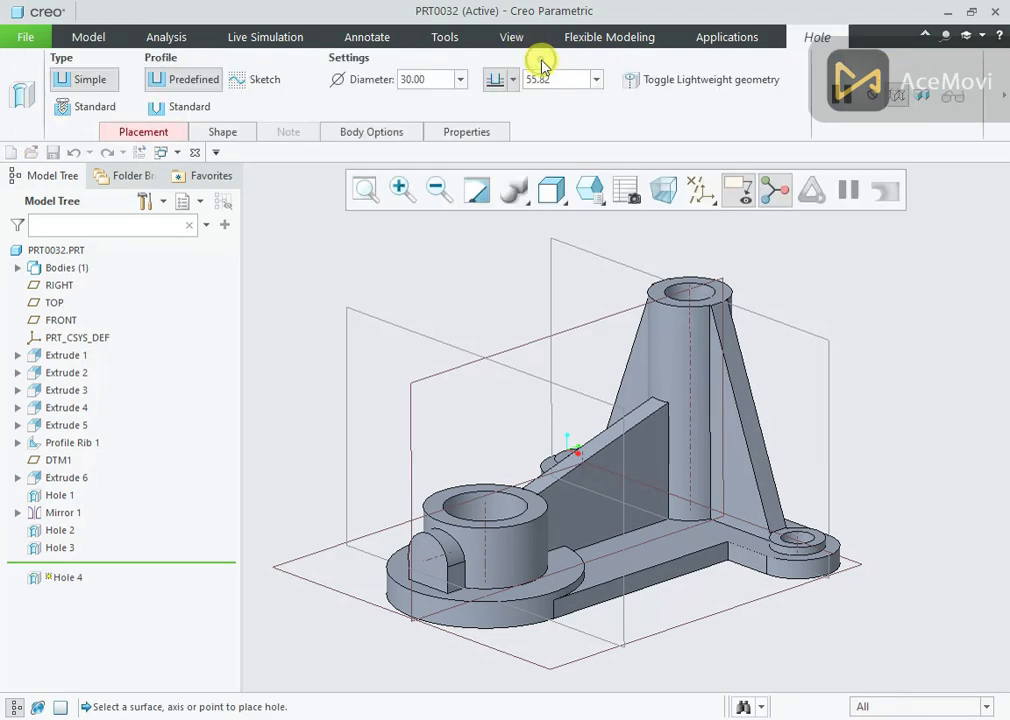
click(96, 106)
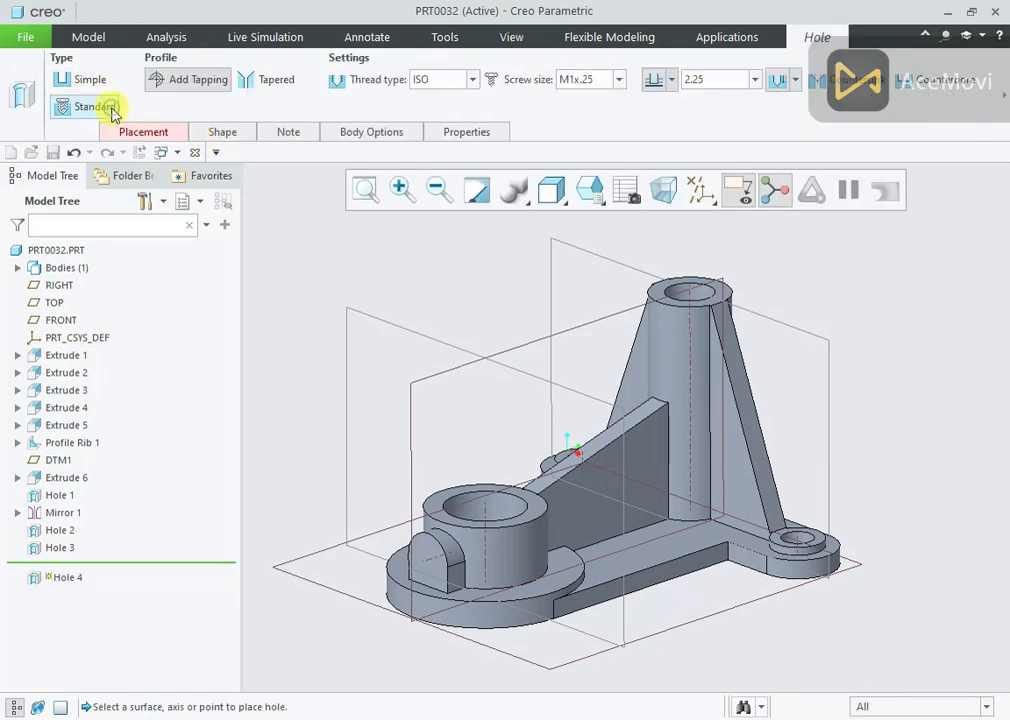
click(619, 79)
scroll(597, 312, down, 4)
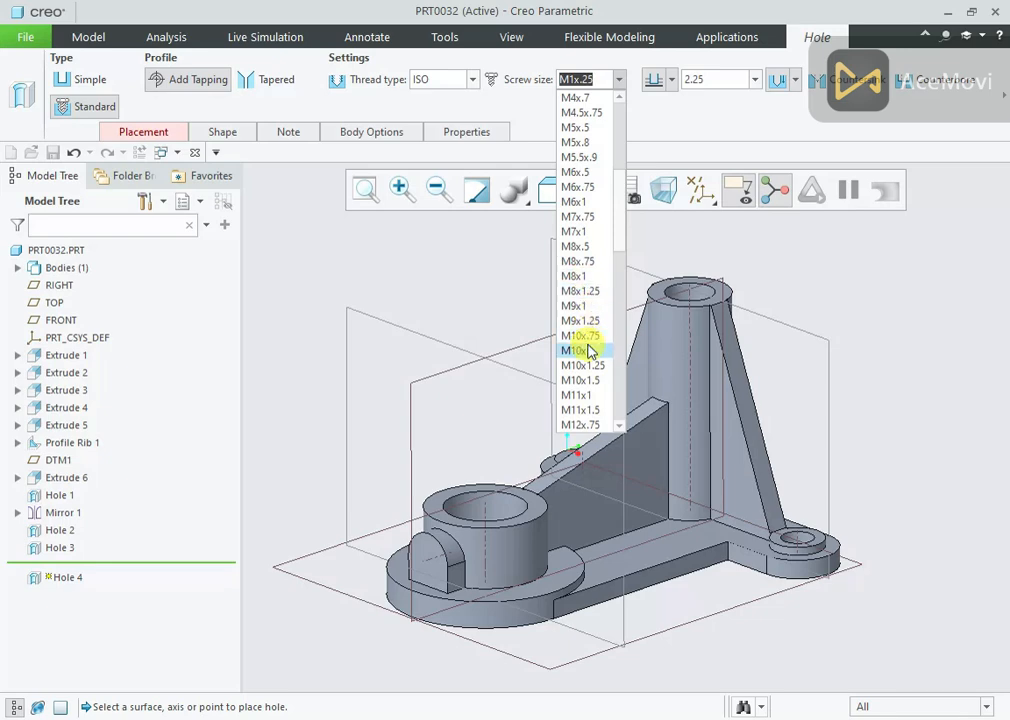
click(577, 350)
- Place the M10x1 tapped hole on the arched lug's front face, coaxial with the lug's axis
scroll(437, 560, up, 3)
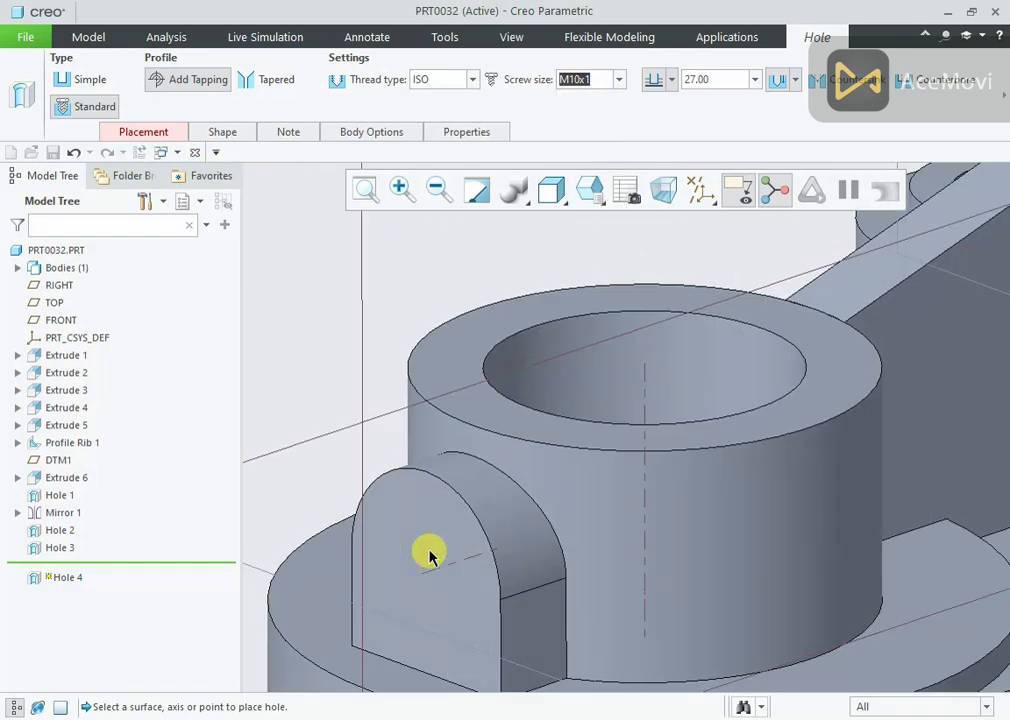
click(440, 527)
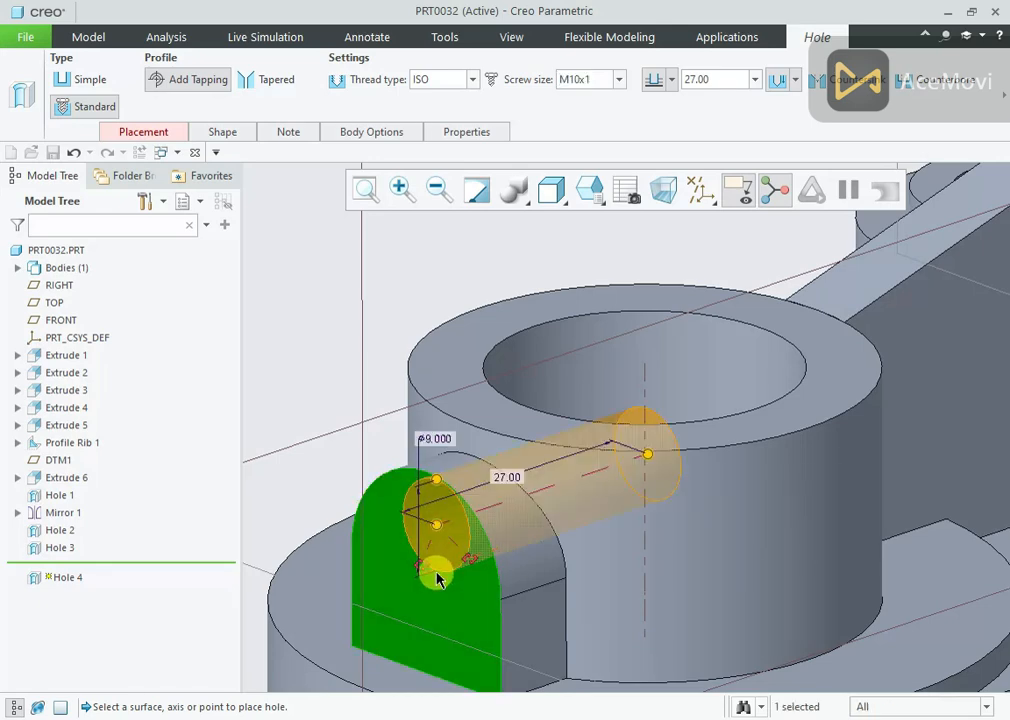
ctrl+click(434, 568)
scroll(438, 512, down, 2)
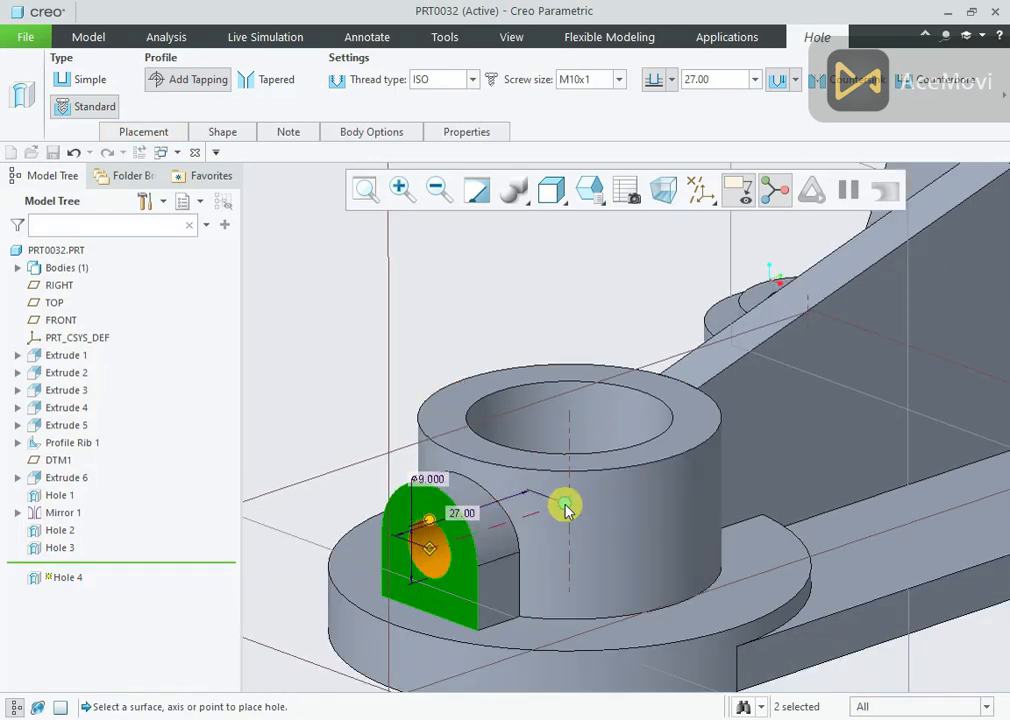
- Set the lug's M10x1 tapped hole depth option to To Next and complete the hole
right_click(565, 508)
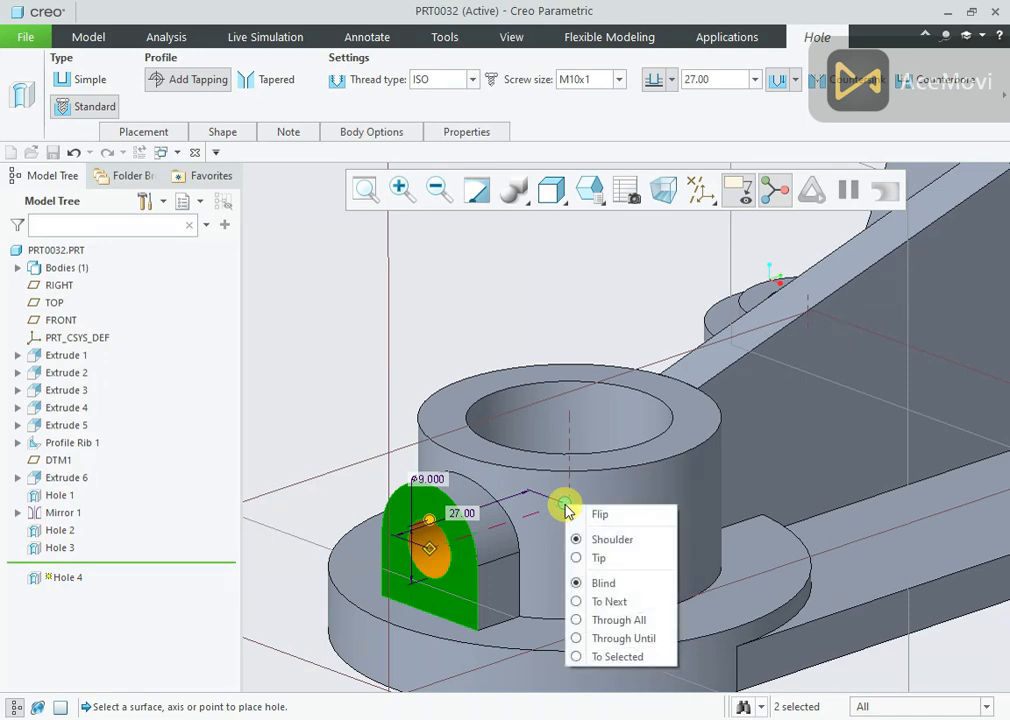
click(589, 604)
scroll(410, 492, down, 2)
scroll(430, 470, down, 2)
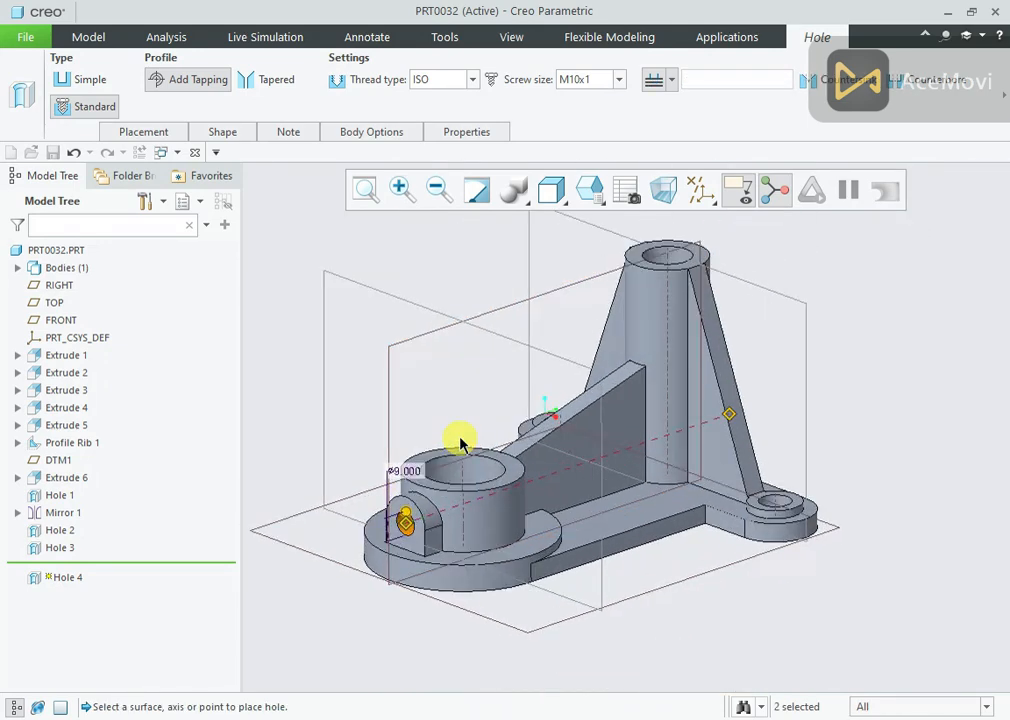
scroll(455, 442, up, 1)
click(1000, 113)
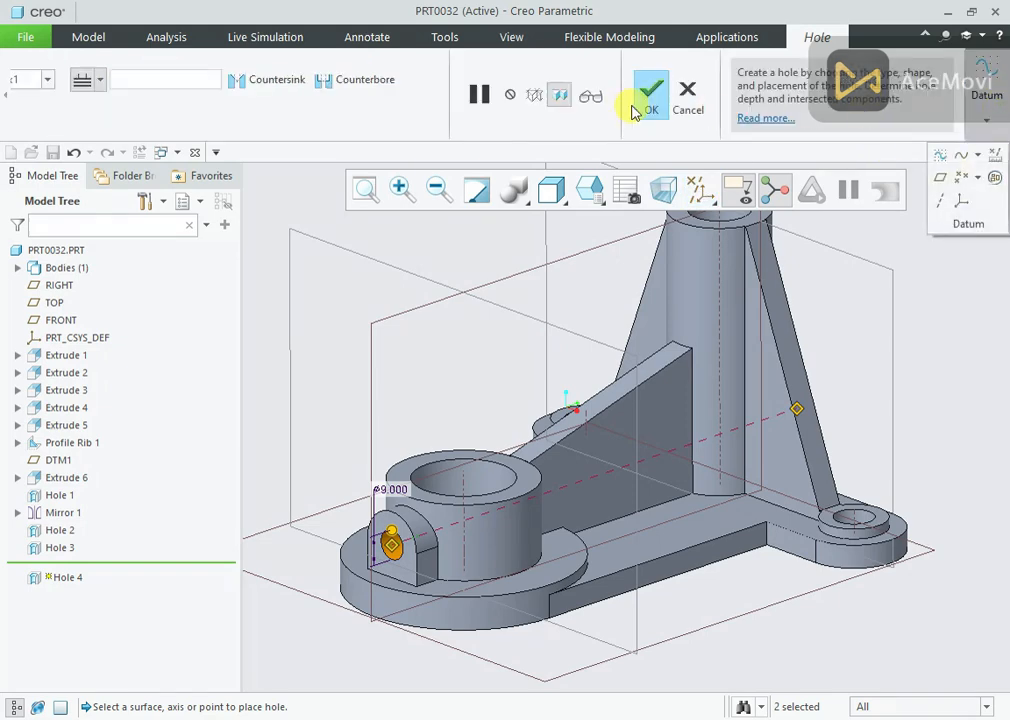
click(648, 100)
- Turn off the display of all datum axes, points, coordinate systems and planes
middle_drag(462, 266, 608, 244)
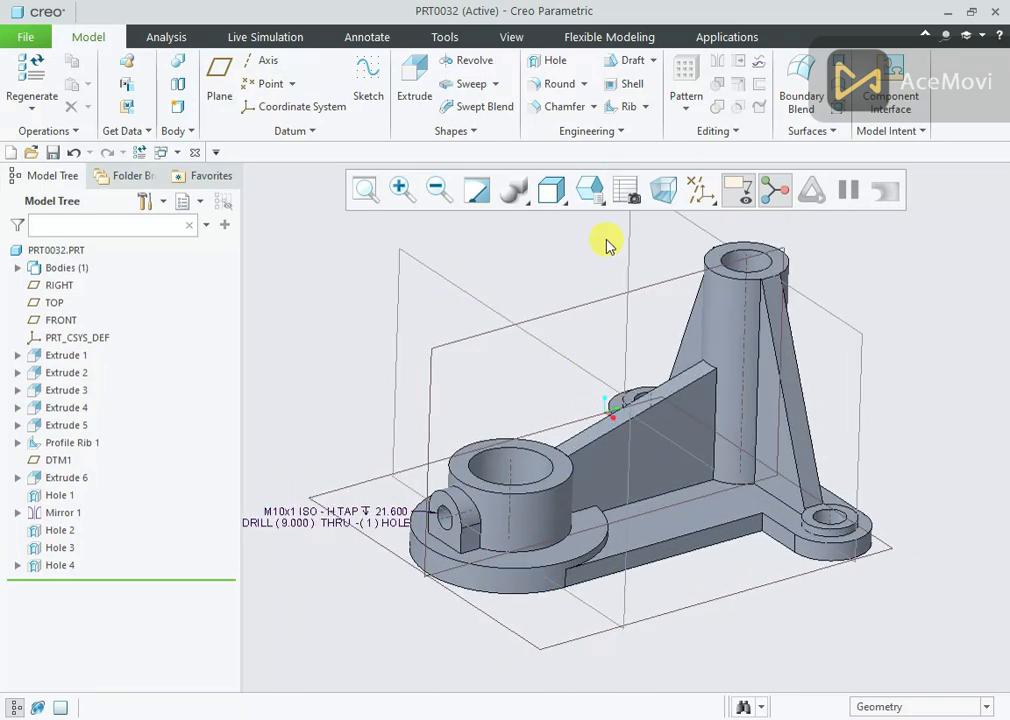
click(700, 196)
click(705, 217)
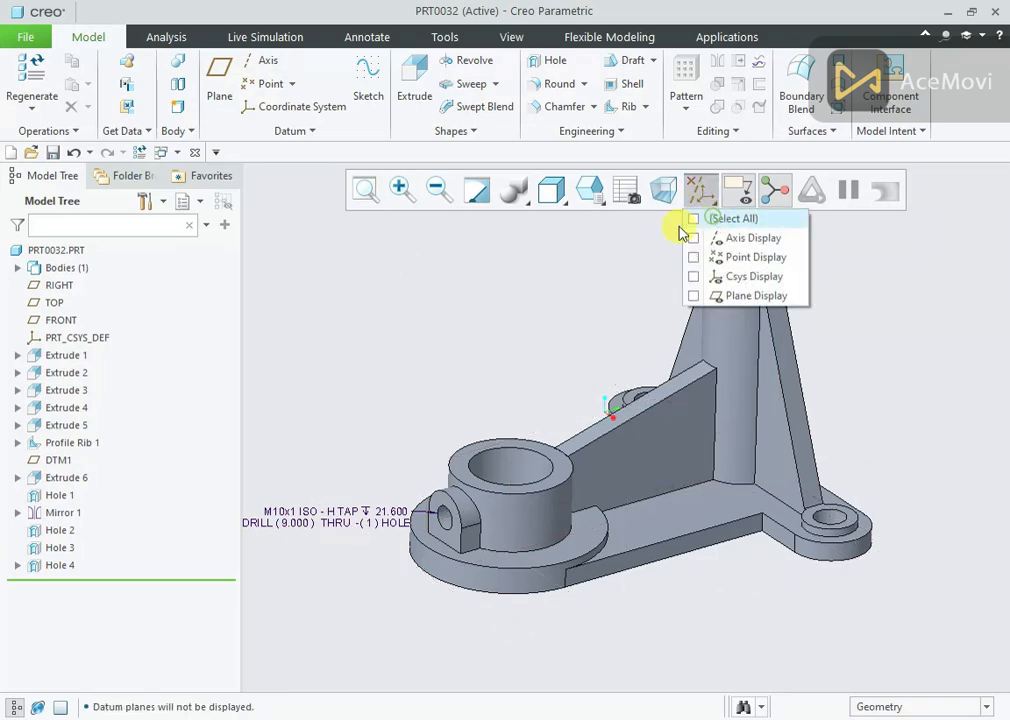
click(584, 315)
mouse_move(583, 314)
middle_down()
mouse_move(588, 358)
mouse_move(579, 311)
middle_up()
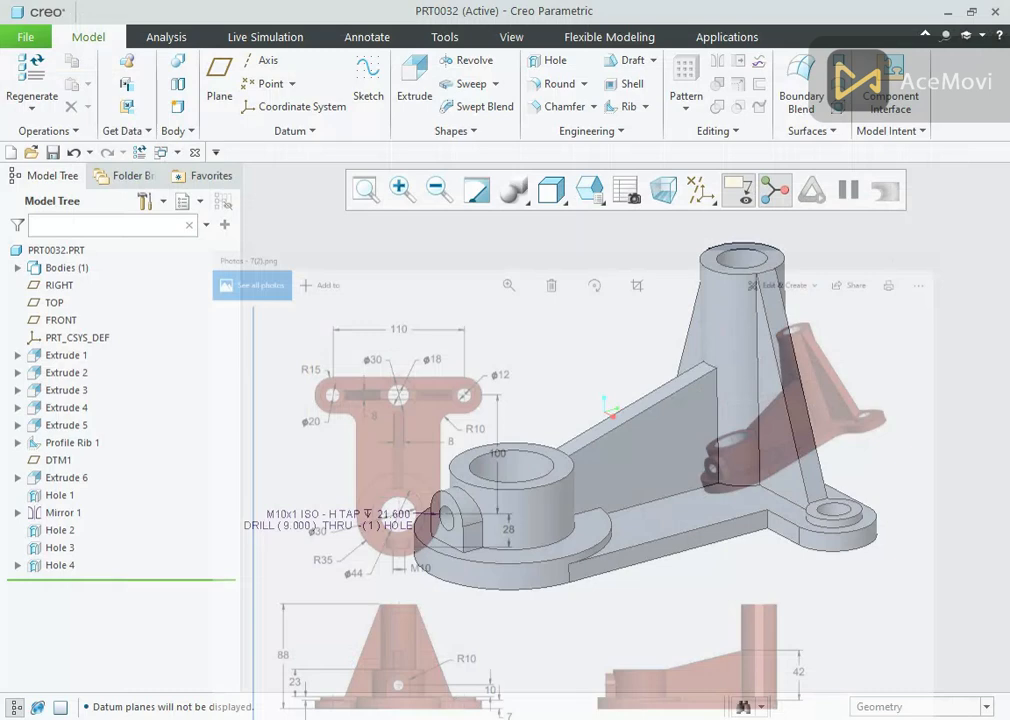
- Round the two inner corner edges where the base plate meets the foot crossbar with a 10 radius
click(558, 88)
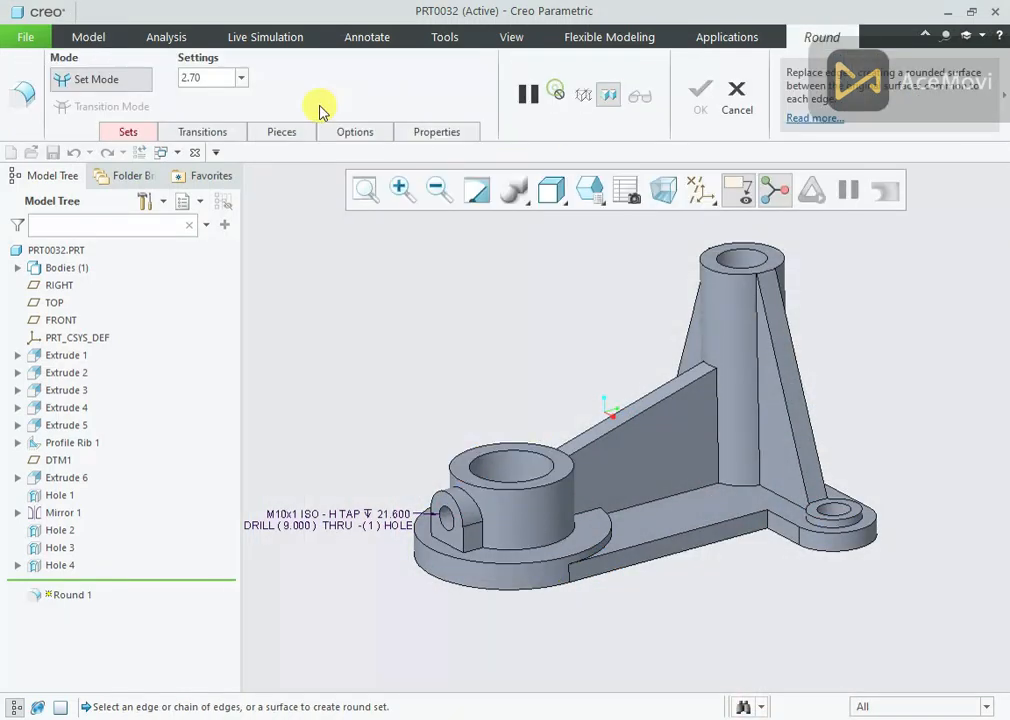
text(10.0)
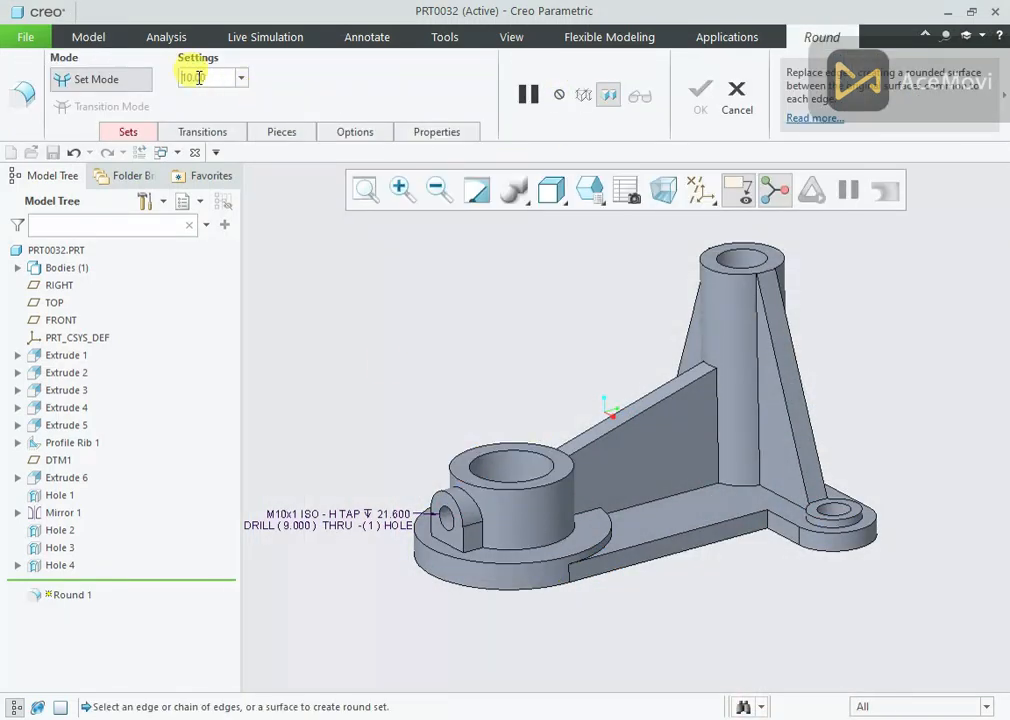
click(767, 533)
middle_drag(765, 532, 420, 405)
middle_drag(482, 348, 510, 352)
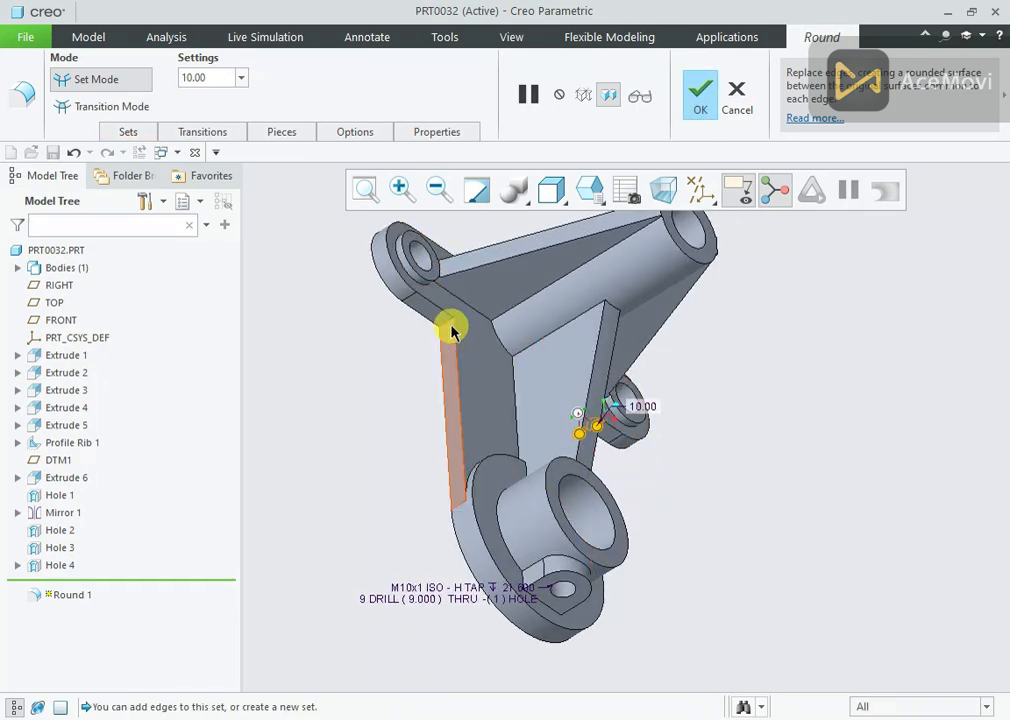
click(451, 326)
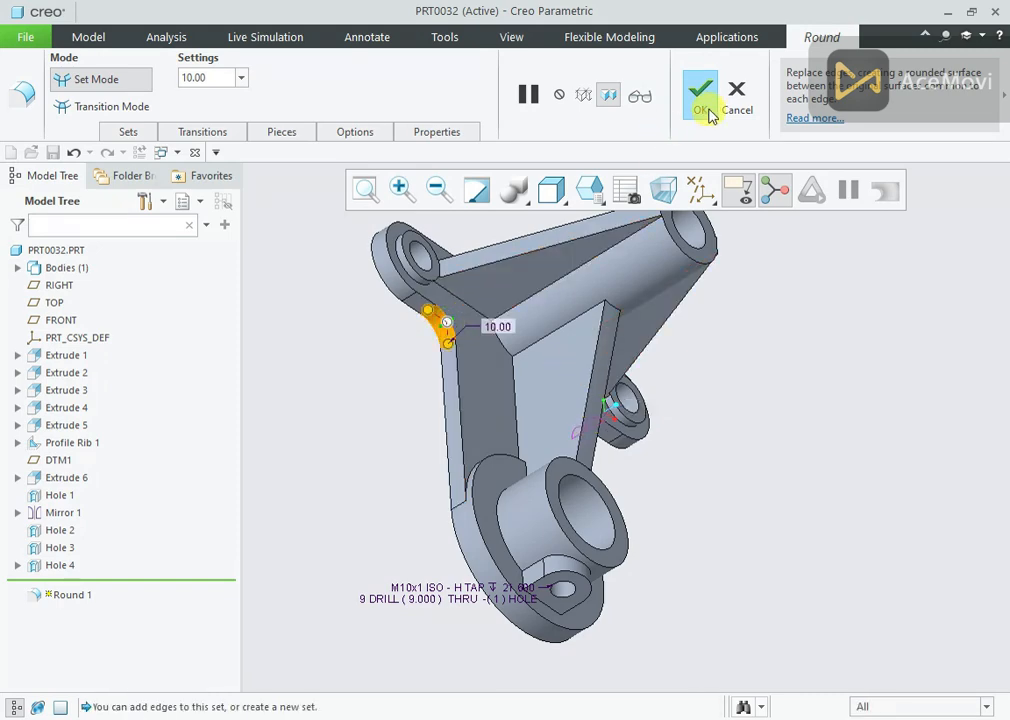
click(710, 115)
middle_drag(814, 415, 707, 393)
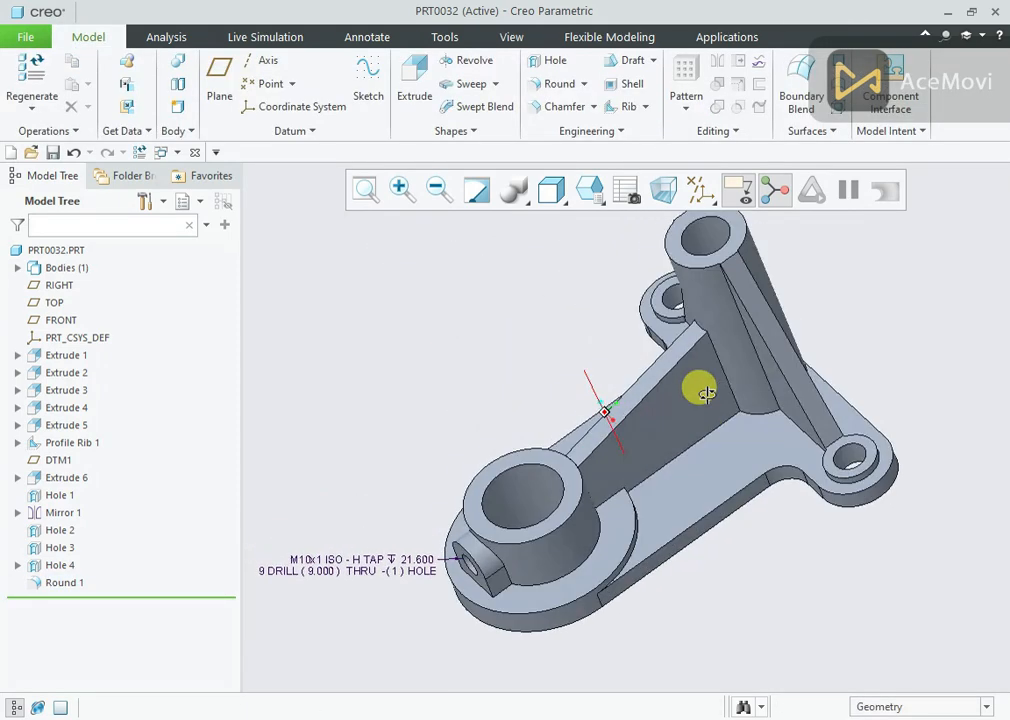
middle_drag(706, 393, 733, 361)
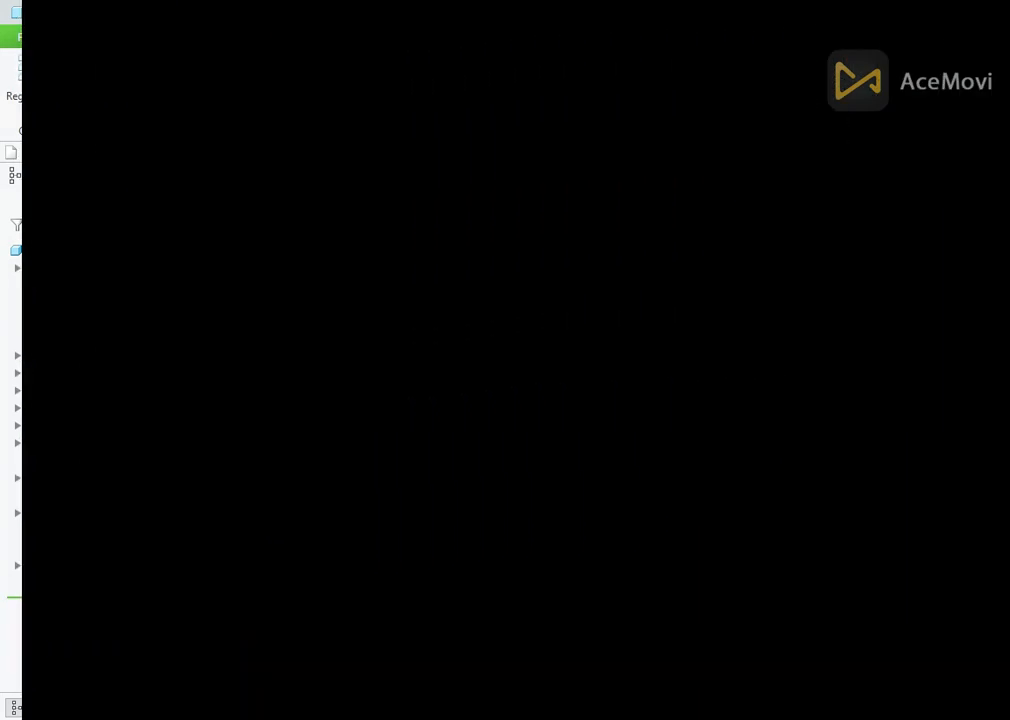